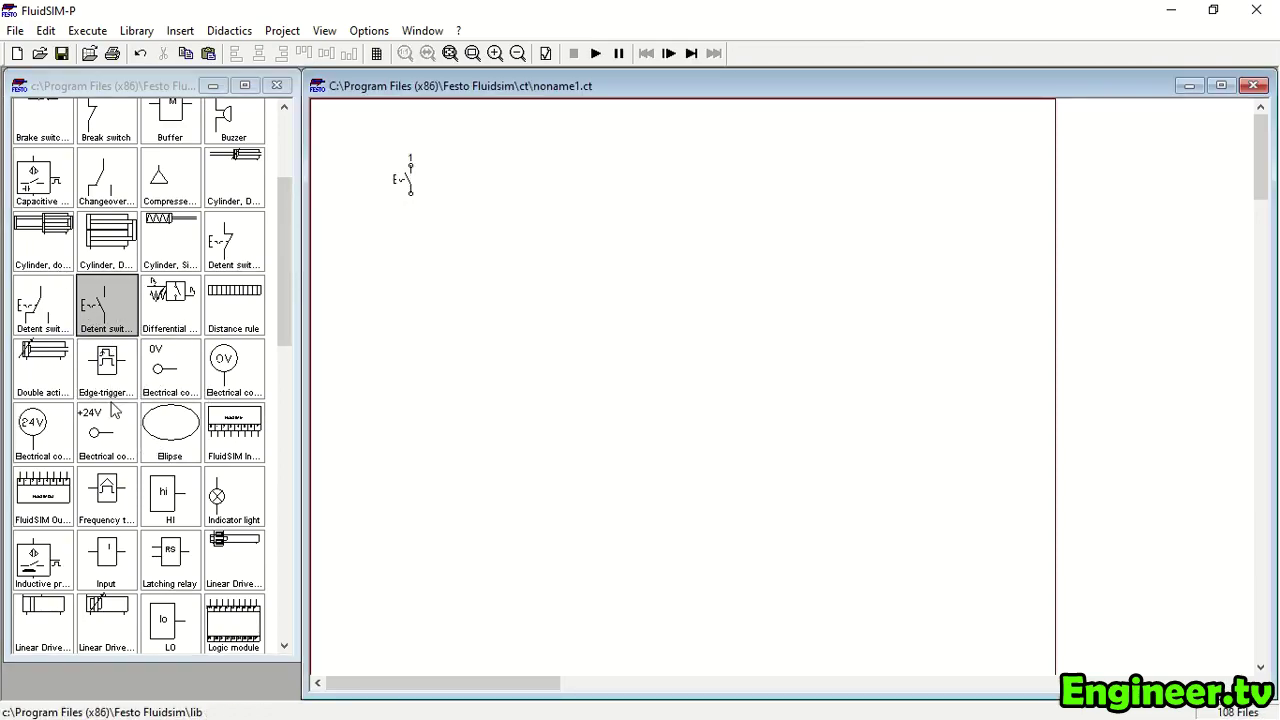
Place a break switch below the detent switch in the circuit
scroll(115, 415, down, 1)
scroll(118, 472, down, 2)
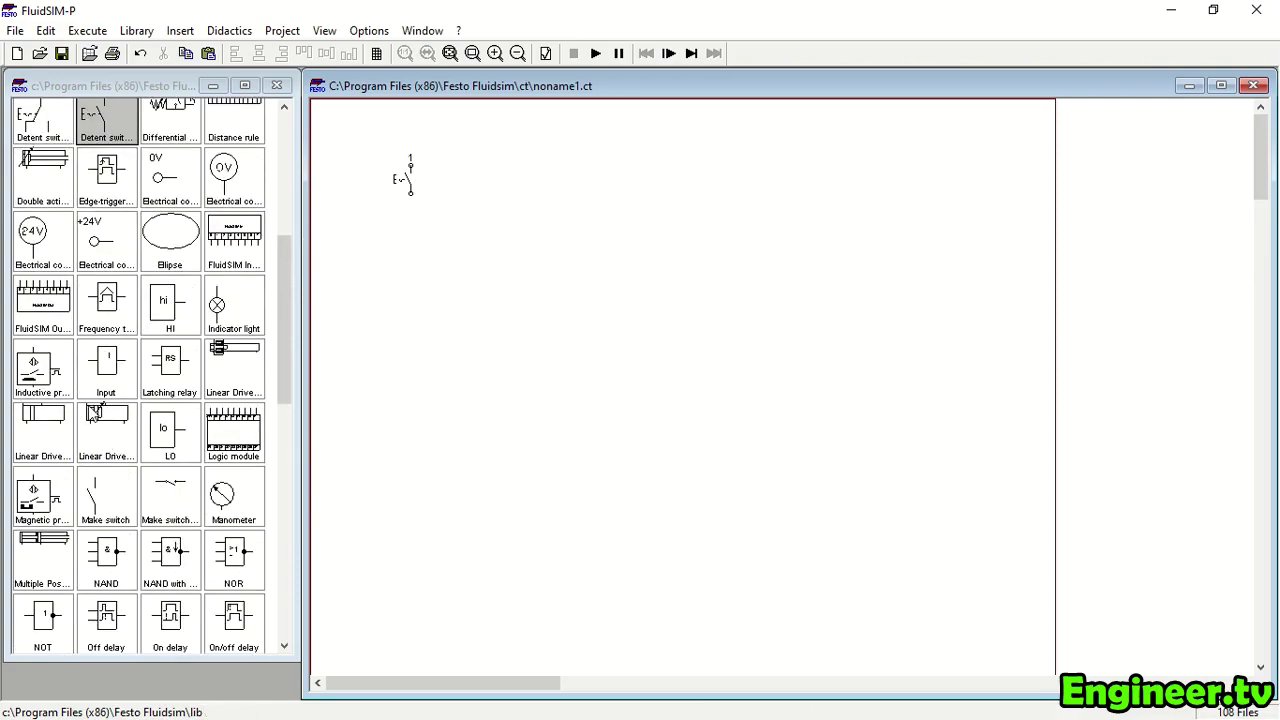
scroll(120, 478, down, 4)
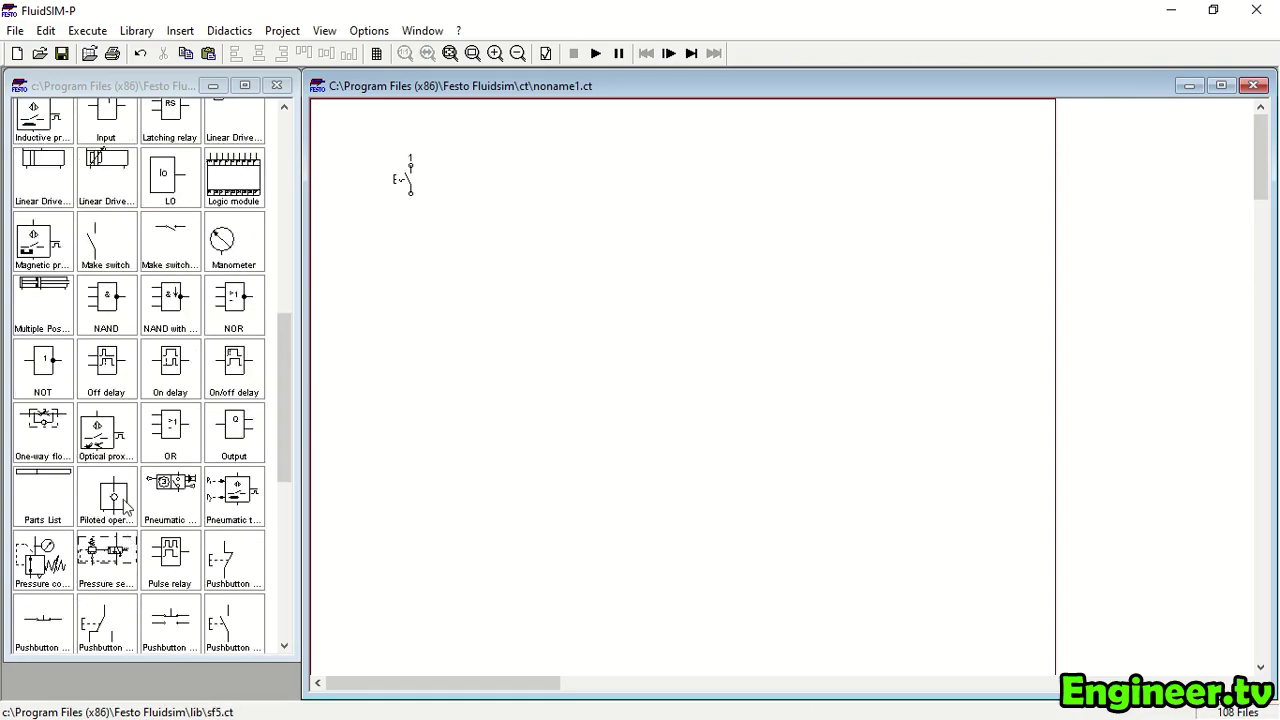
scroll(127, 507, up, 7)
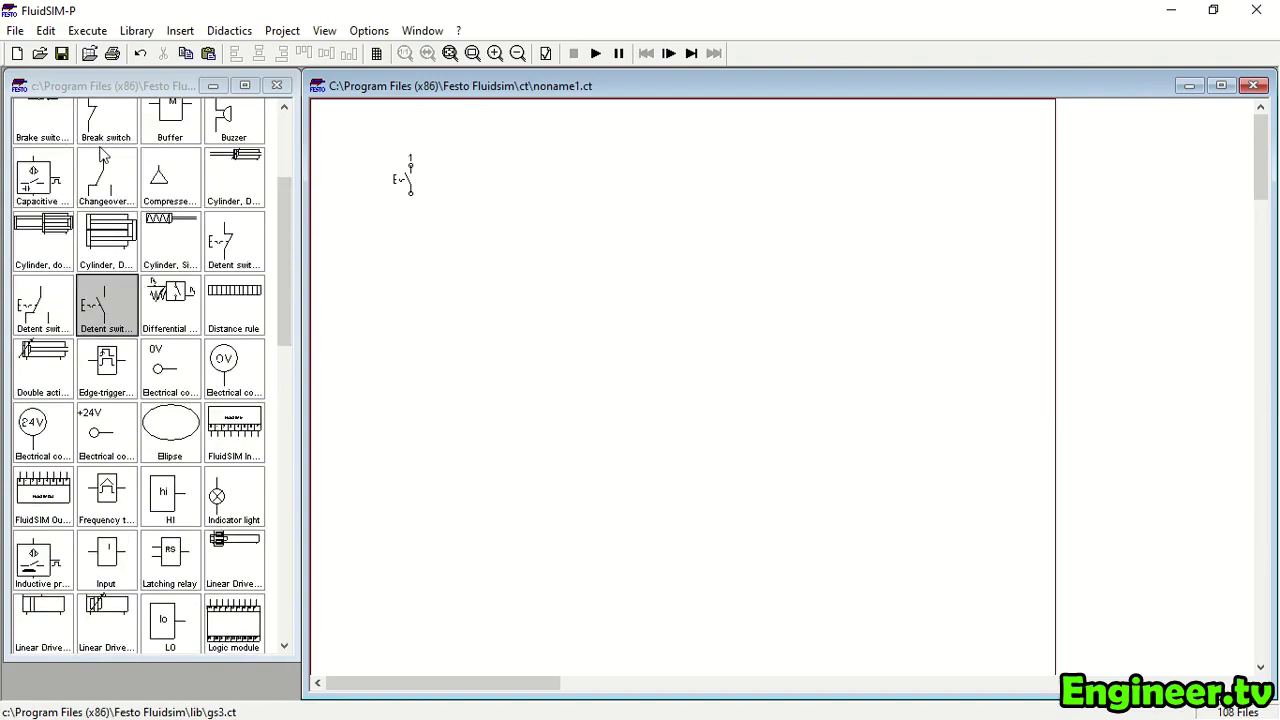
scroll(106, 169, up, 1)
drag(113, 200, 408, 232)
click(438, 228)
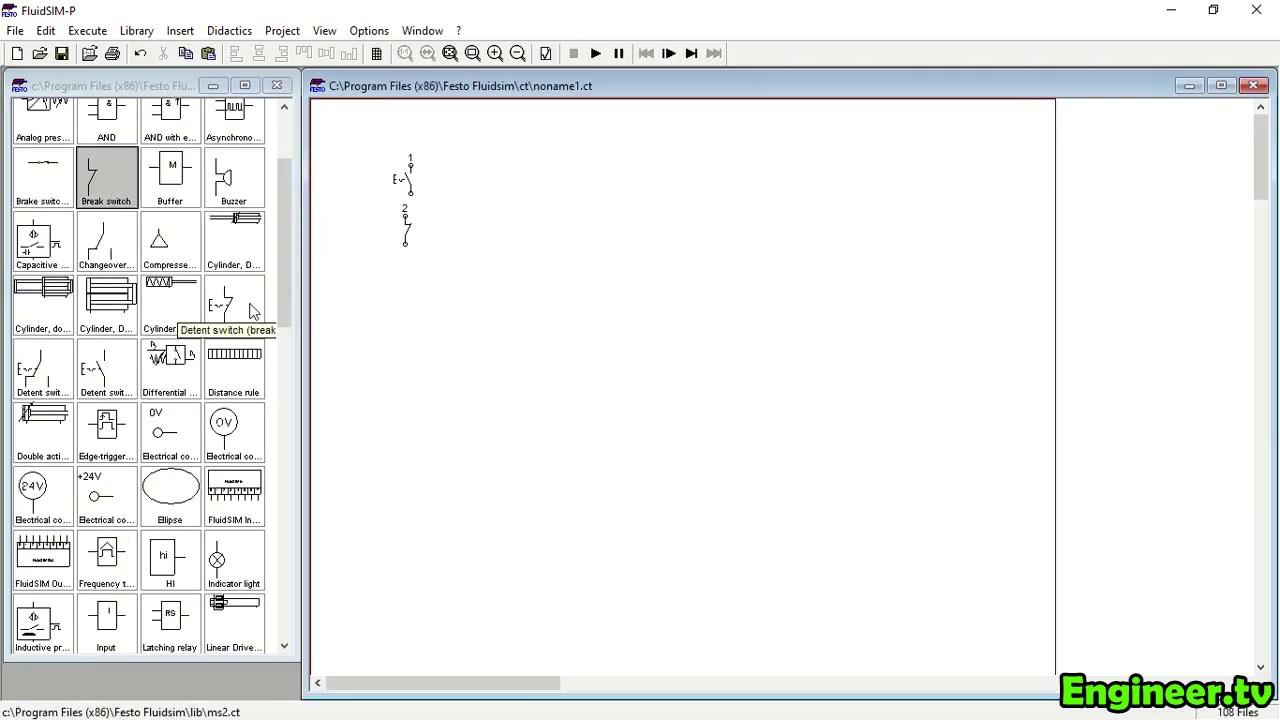
Place a break pushbutton below the break switch, and two make pushbuttons side by side in a row beneath it
scroll(108, 210, down, 1)
scroll(108, 210, up, 1)
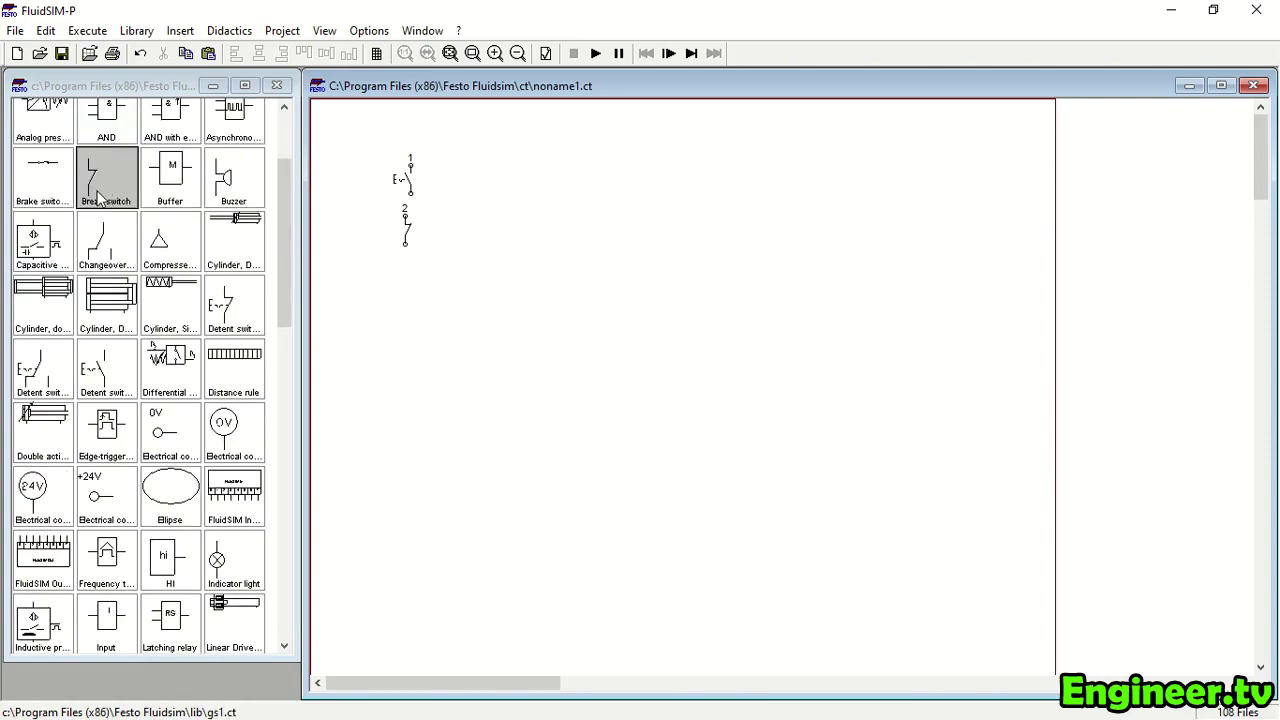
scroll(152, 350, down, 8)
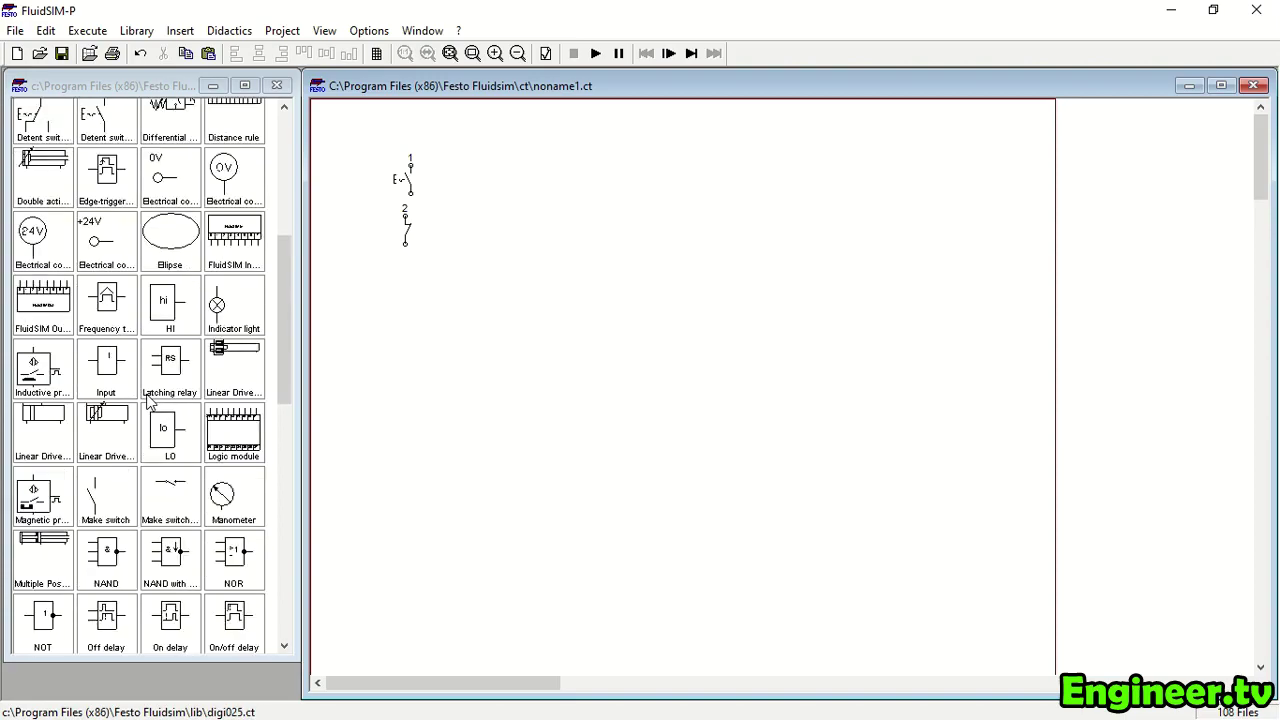
scroll(168, 448, down, 1)
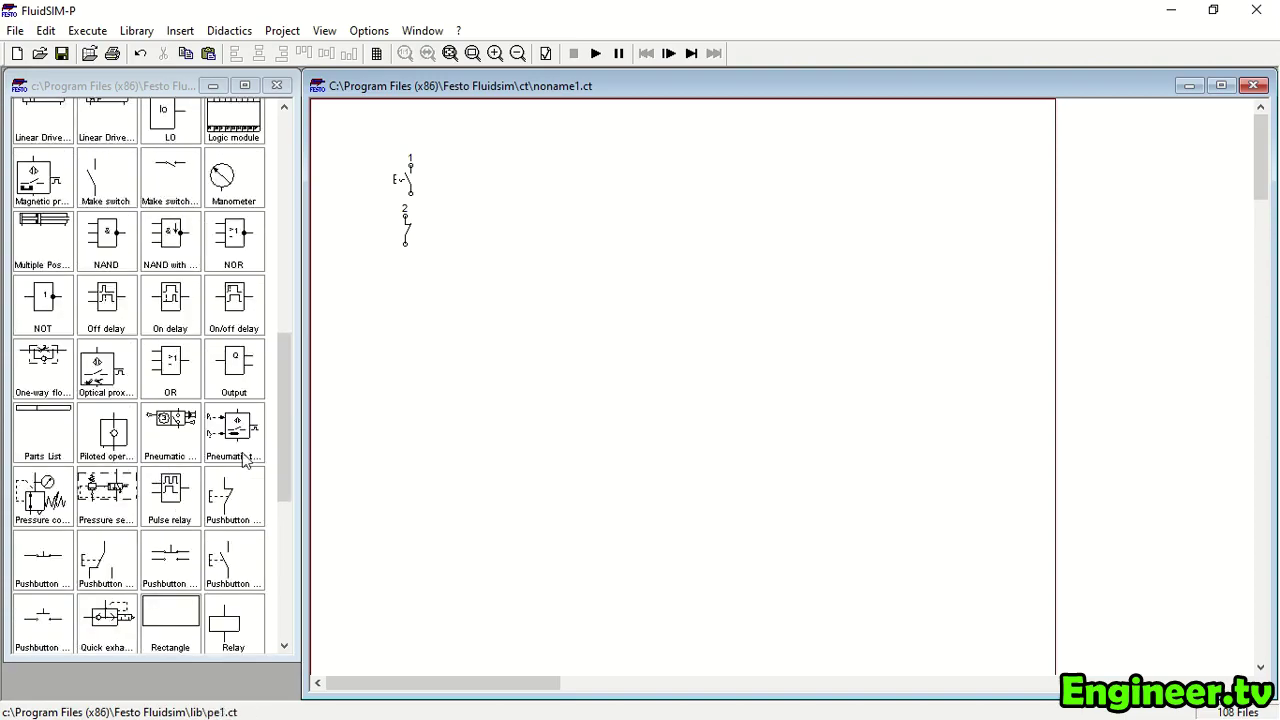
click(231, 502)
drag(231, 502, 400, 284)
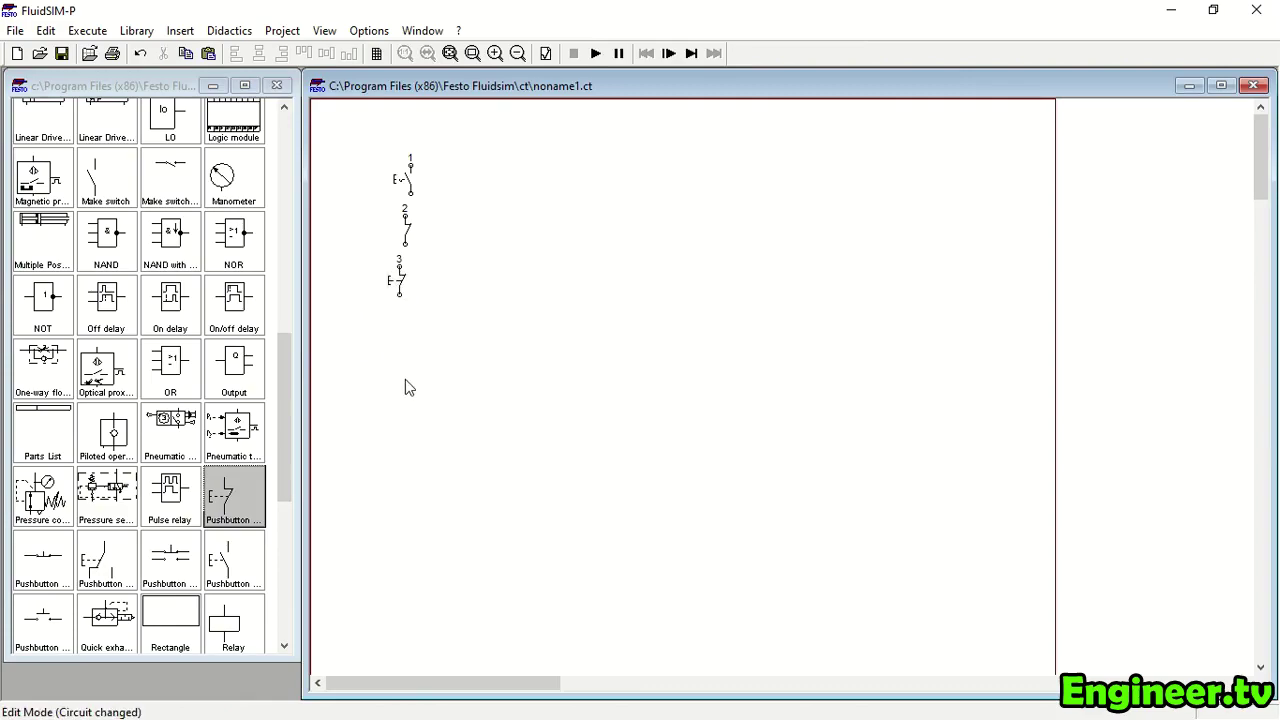
drag(234, 558, 398, 345)
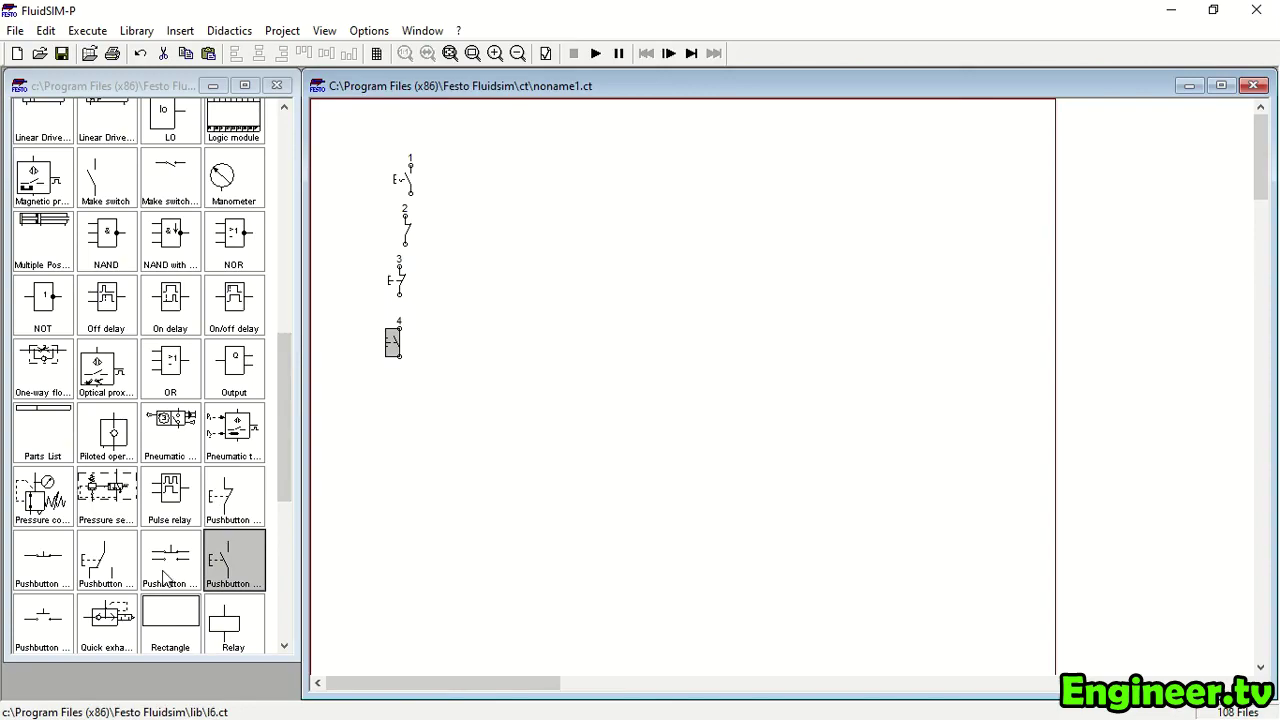
drag(228, 577, 490, 334)
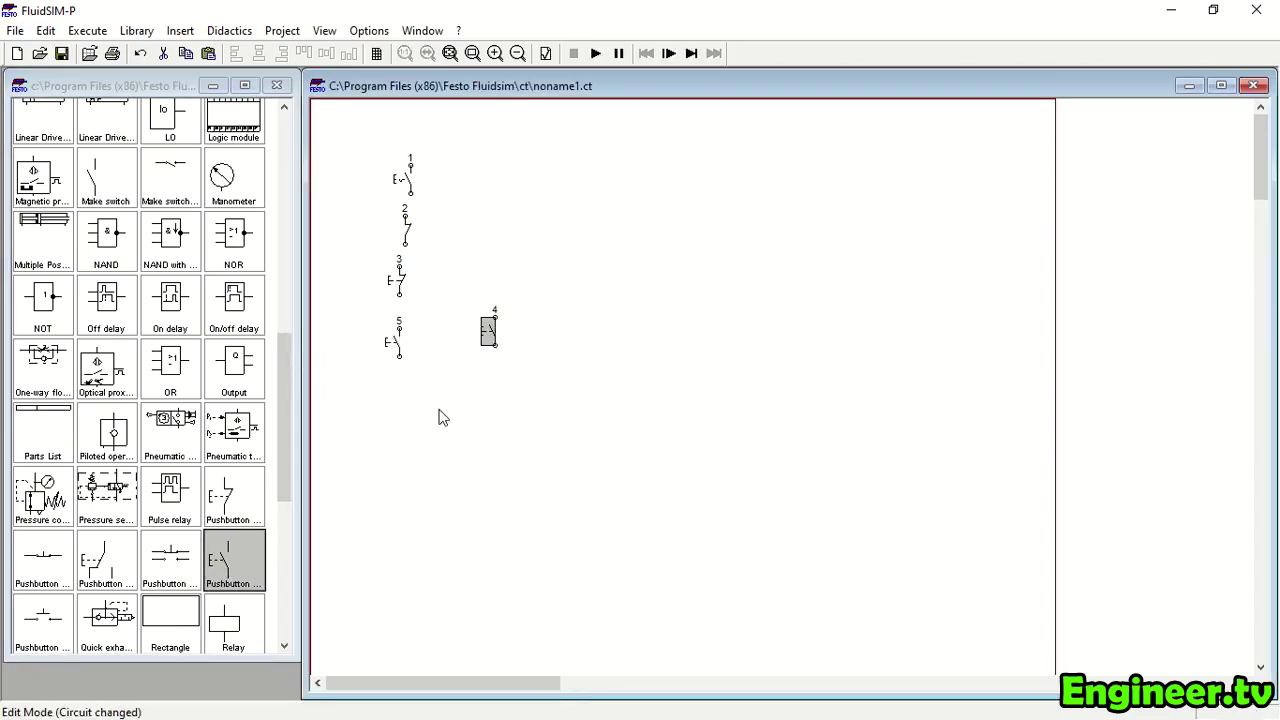
Place four make switches spread out along the row of the two make pushbuttons
scroll(153, 461, down, 1)
scroll(153, 461, up, 4)
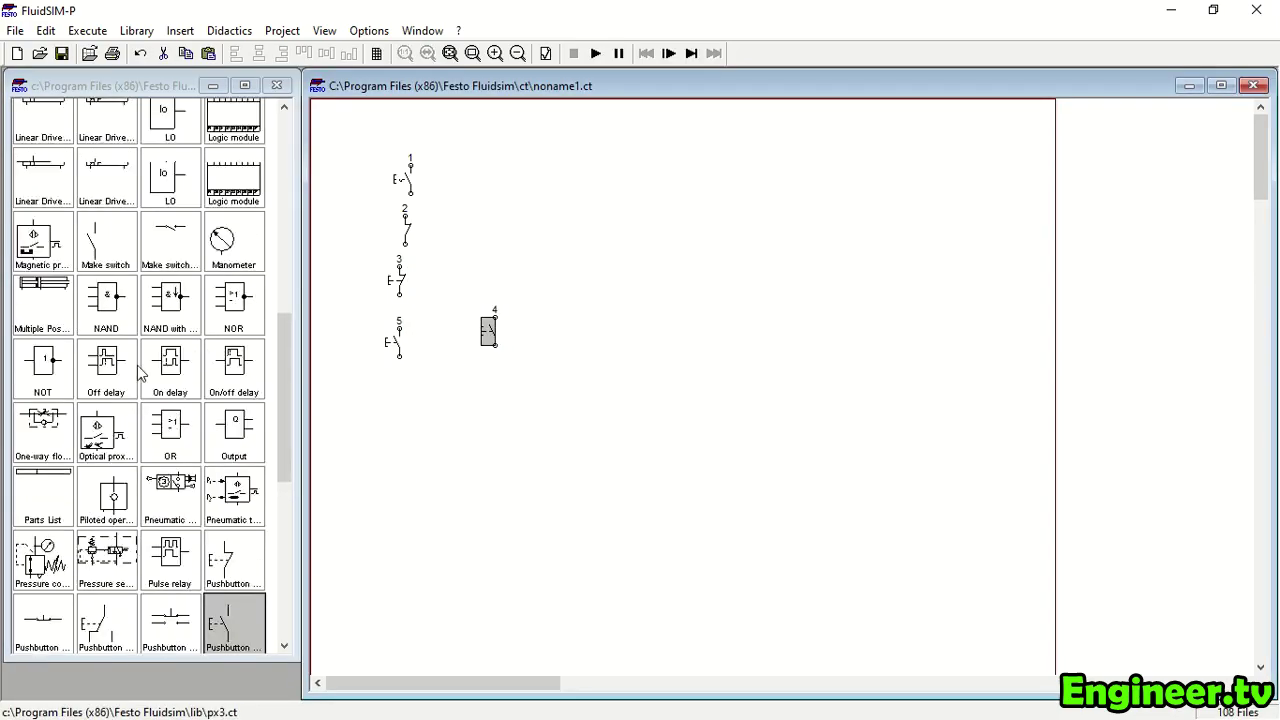
drag(118, 388, 443, 352)
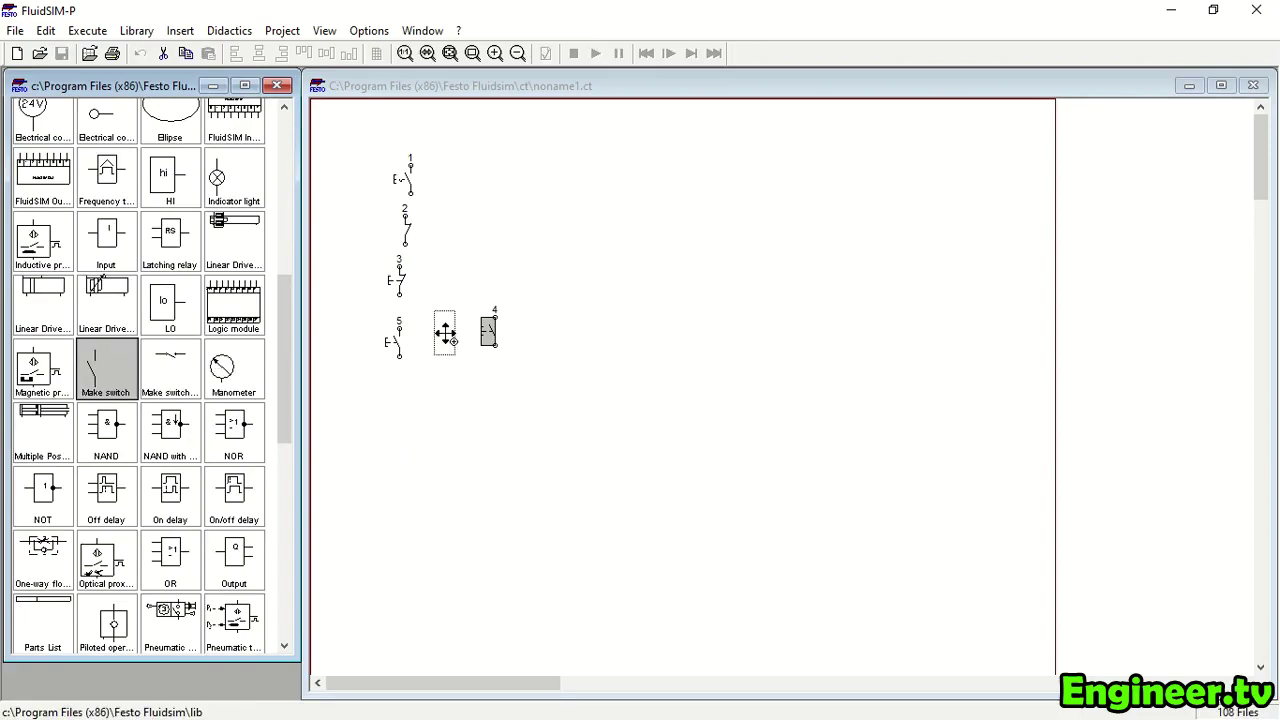
drag(103, 366, 556, 341)
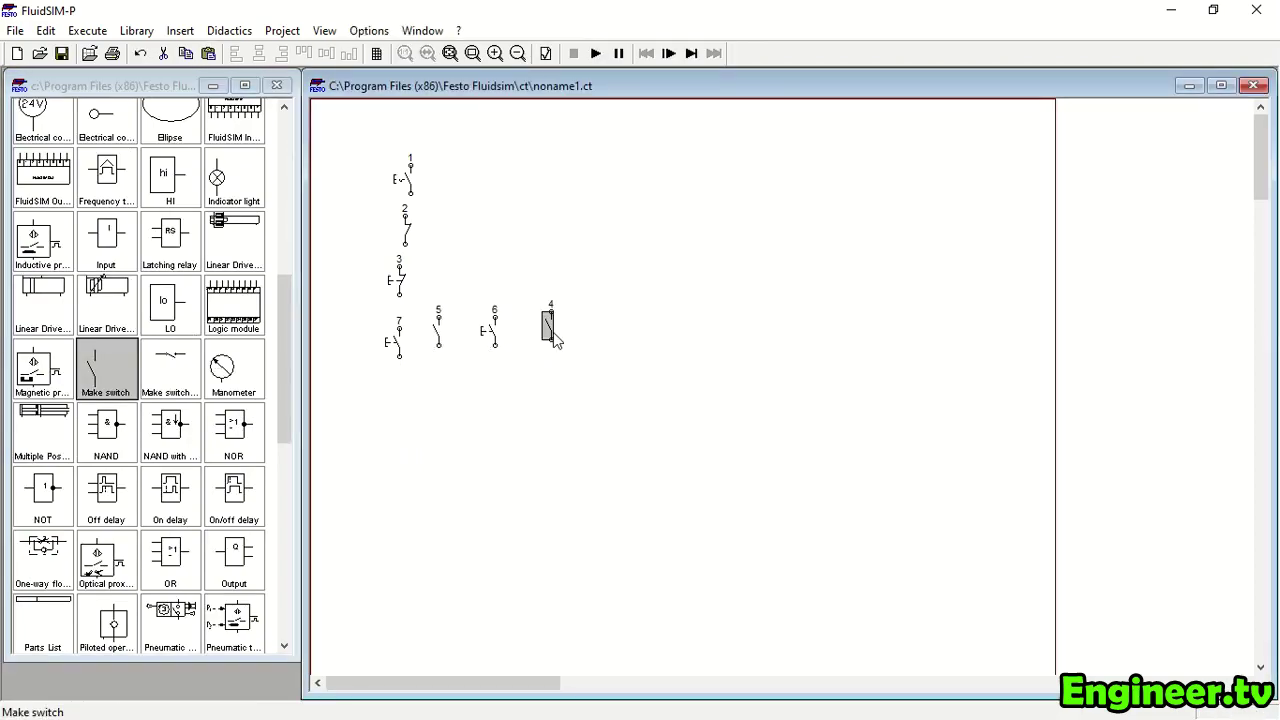
drag(111, 368, 630, 333)
drag(111, 370, 674, 336)
click(668, 332)
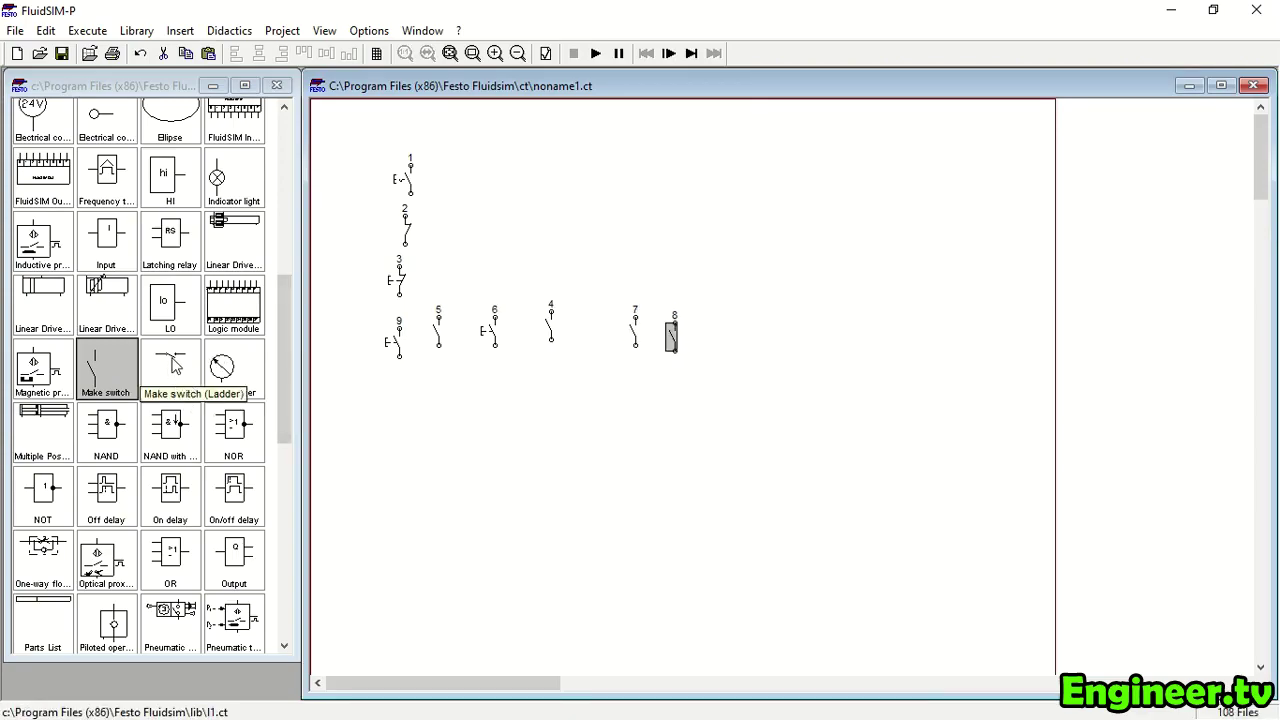
Place two break switches side by side in a new row below the make pushbuttons
scroll(130, 370, up, 5)
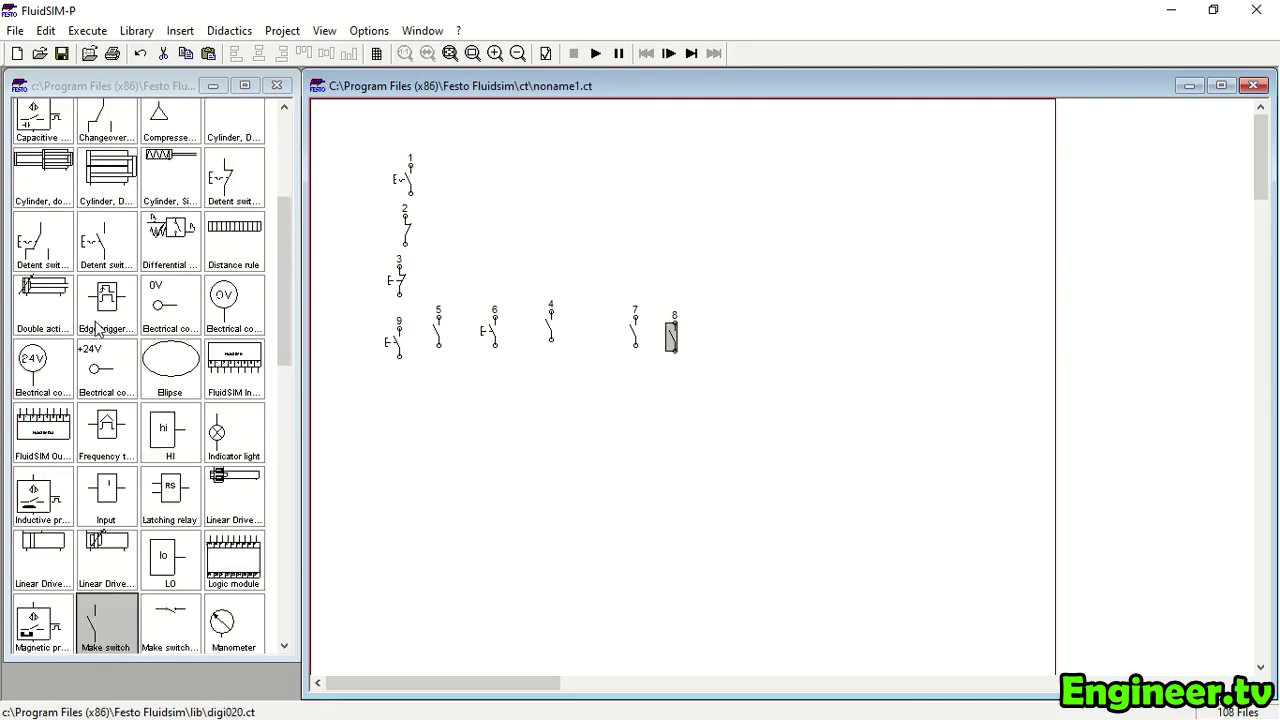
scroll(90, 280, up, 3)
drag(108, 250, 394, 412)
drag(96, 248, 531, 404)
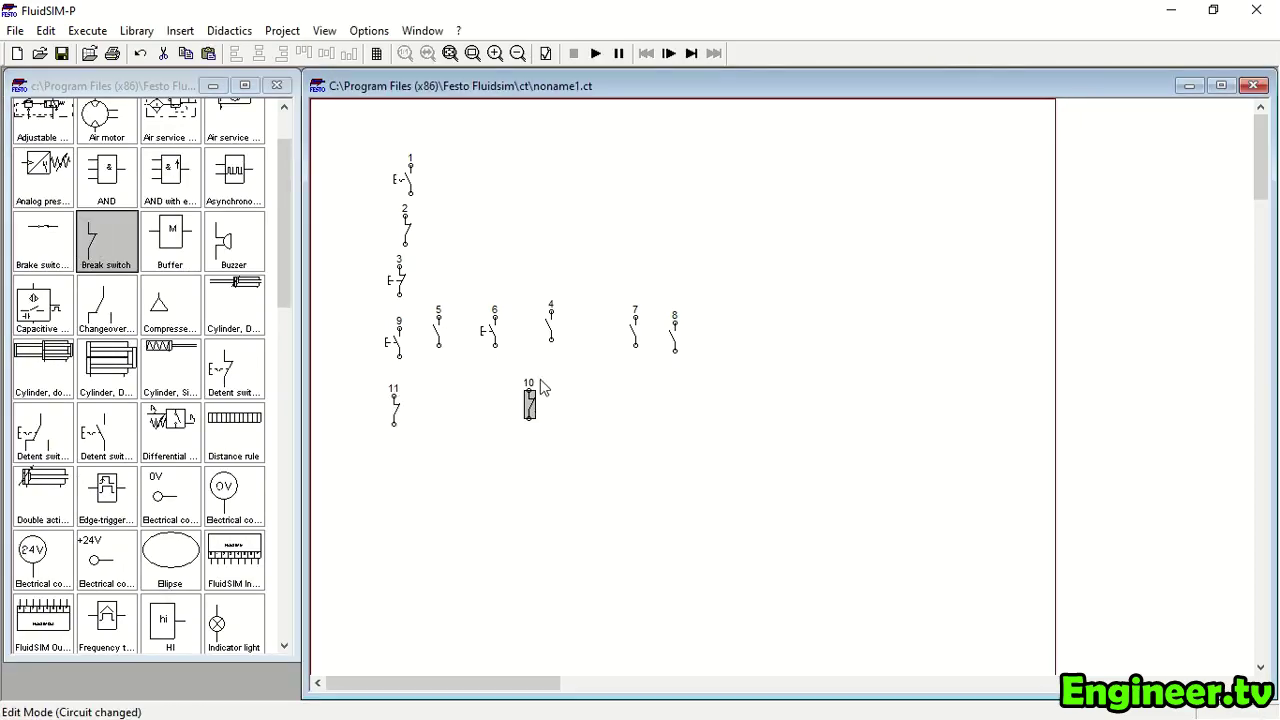
Place two relays side by side below the lower pair of break switches
scroll(290, 502, down, 13)
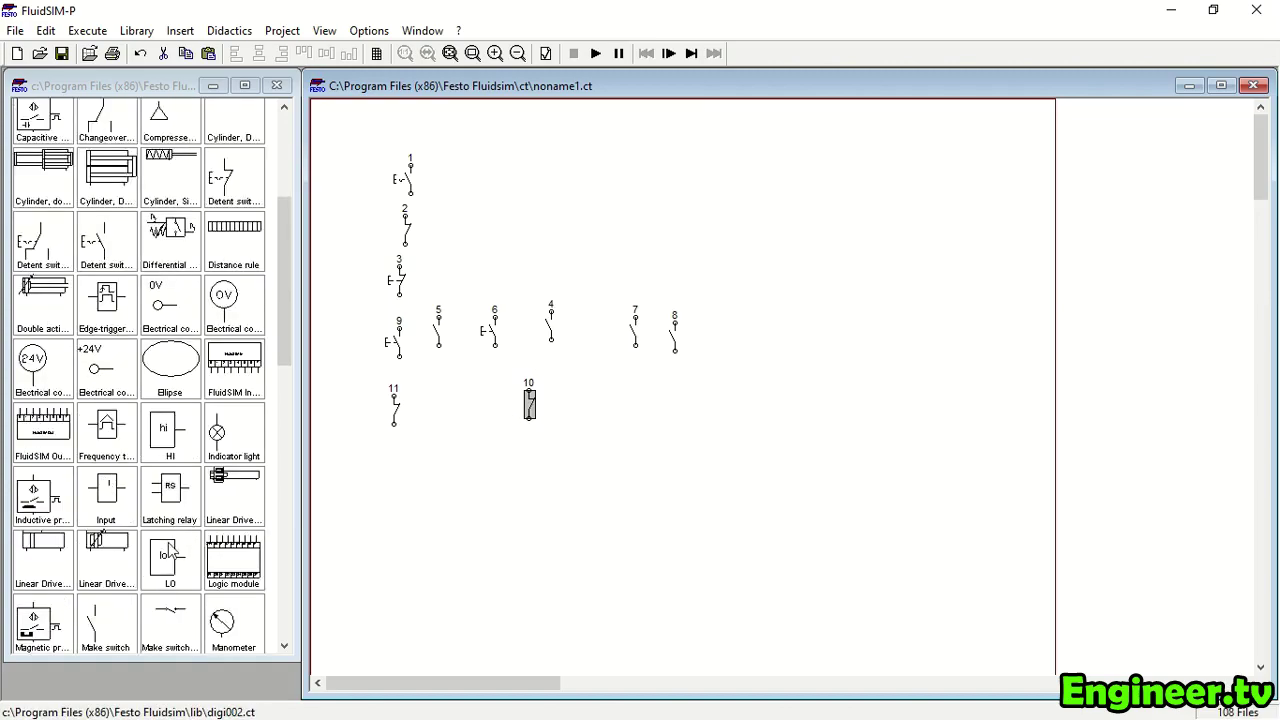
click(218, 425)
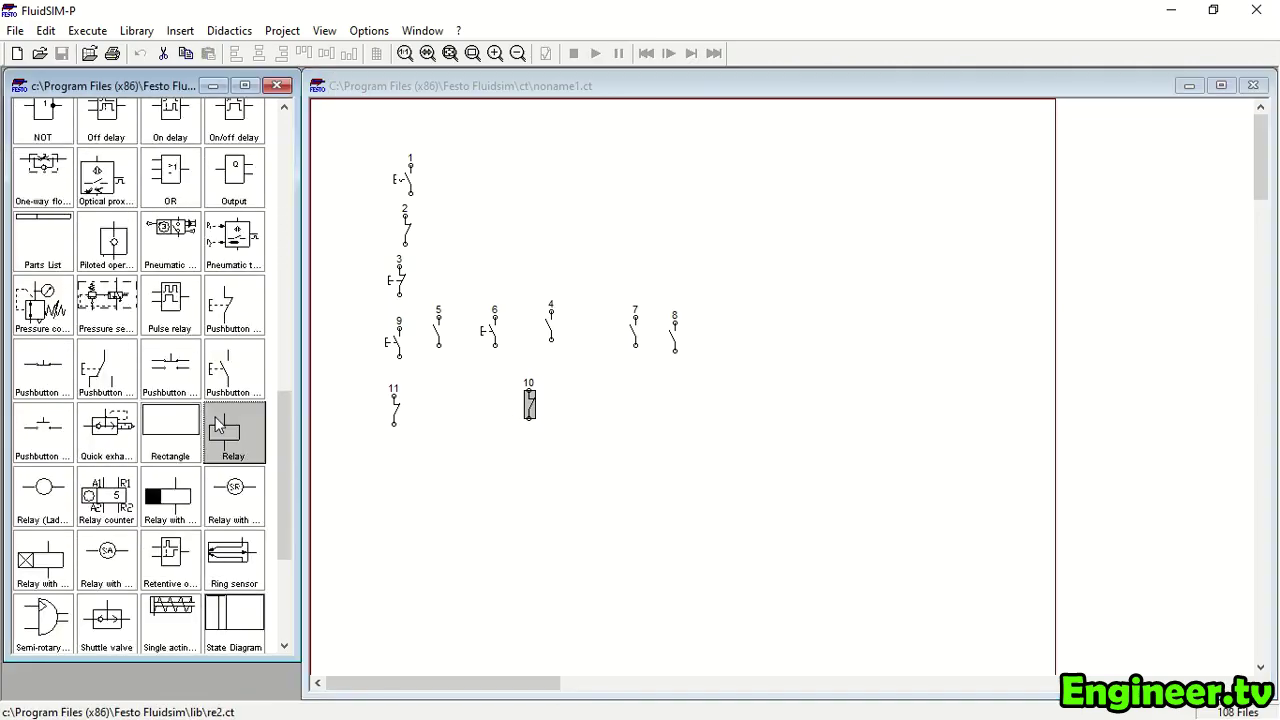
drag(236, 433, 416, 480)
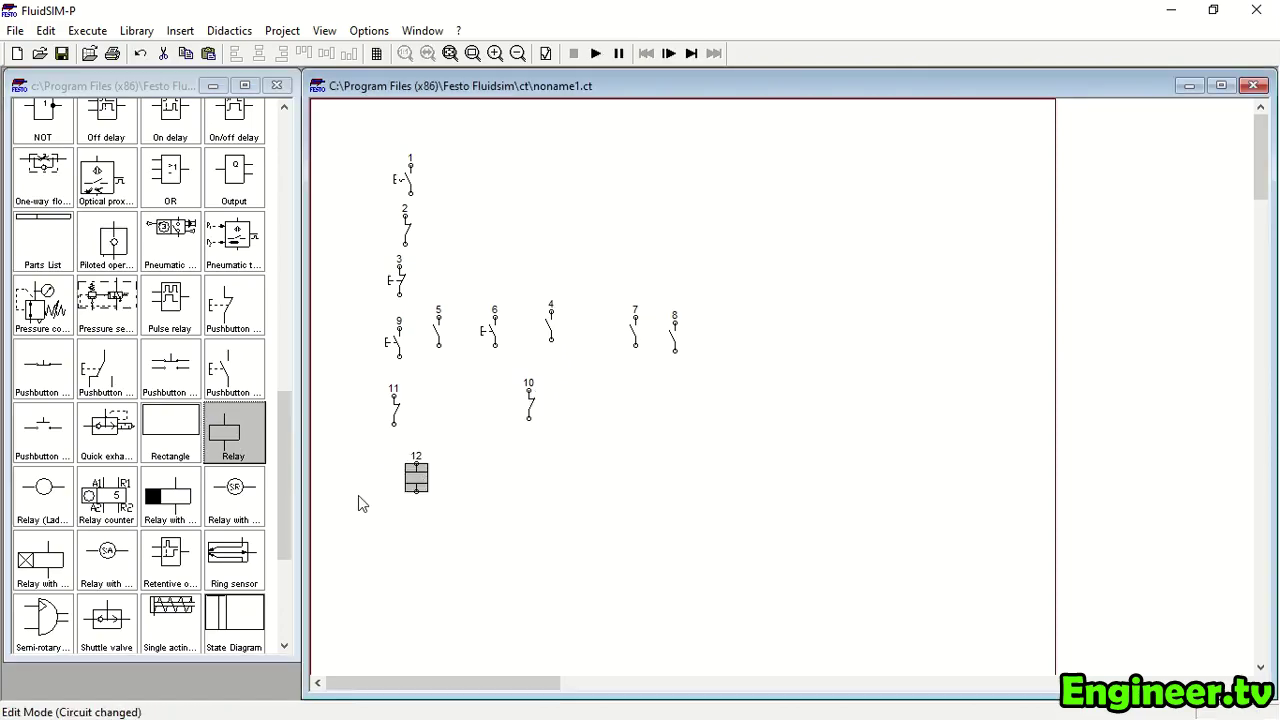
drag(234, 432, 522, 480)
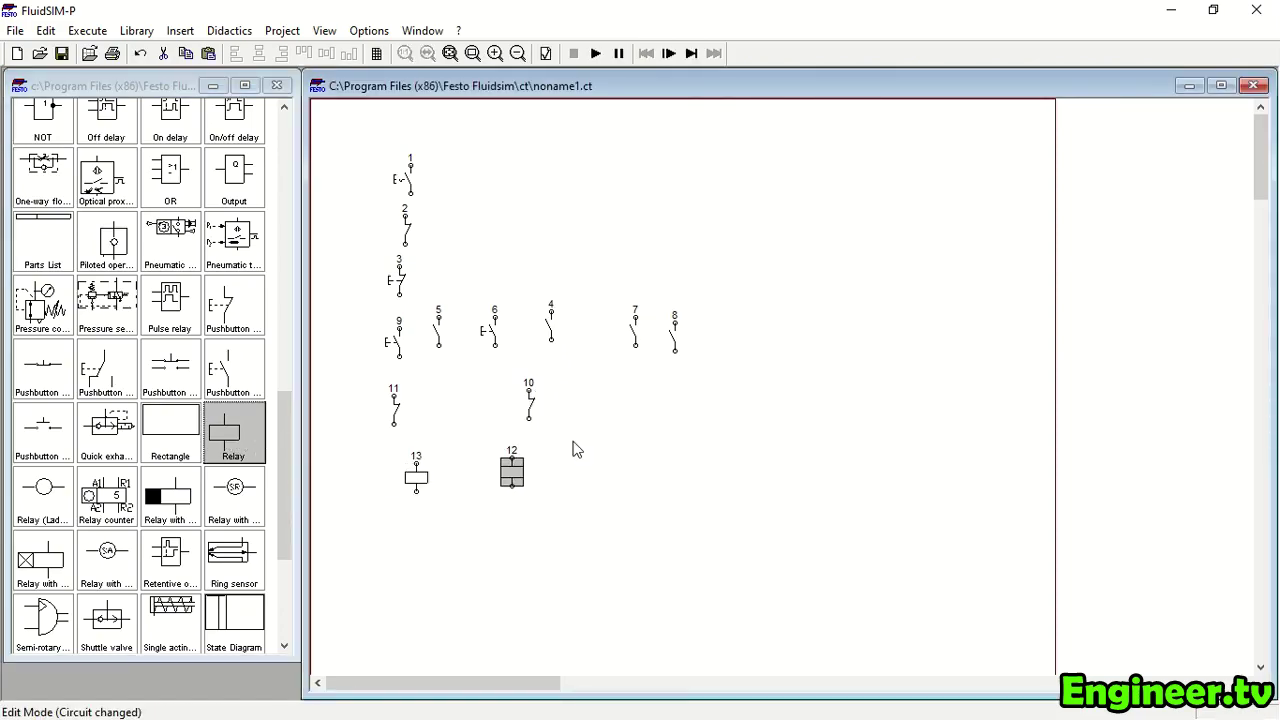
click(523, 446)
Place three indicator lights in a row beyond the two relays
scroll(225, 320, down, 4)
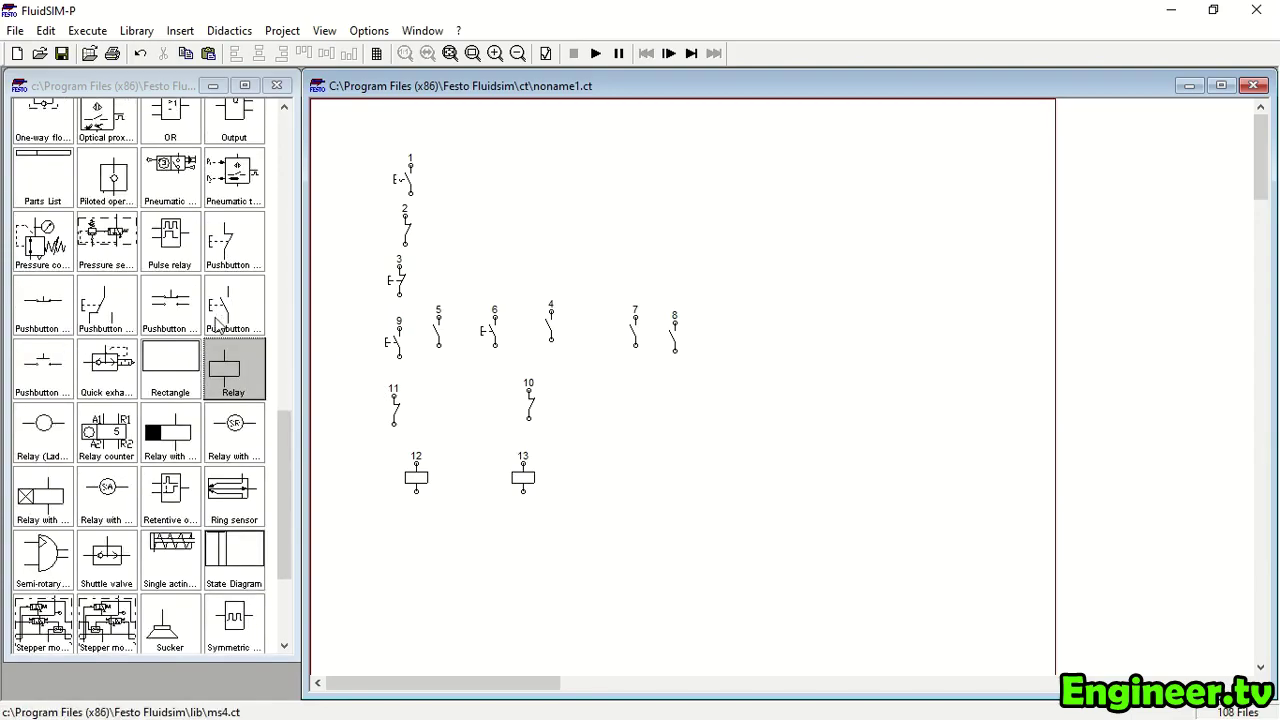
scroll(133, 233, up, 10)
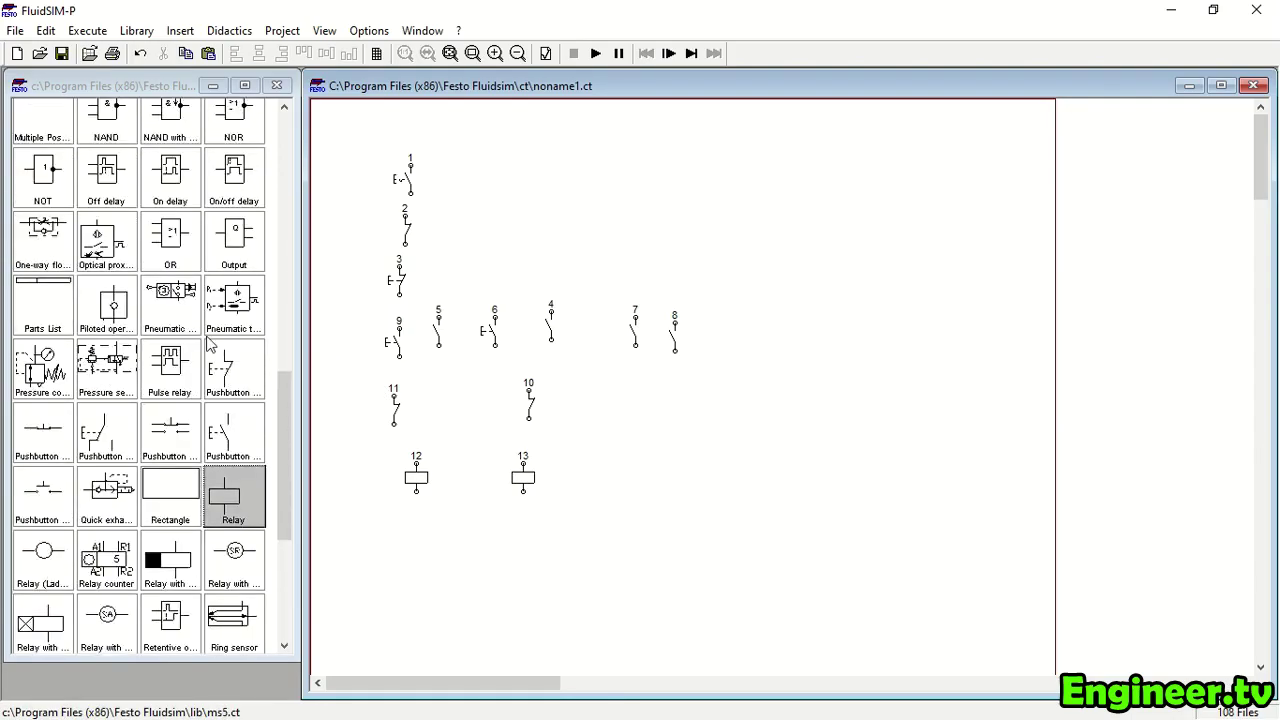
scroll(133, 233, up, 2)
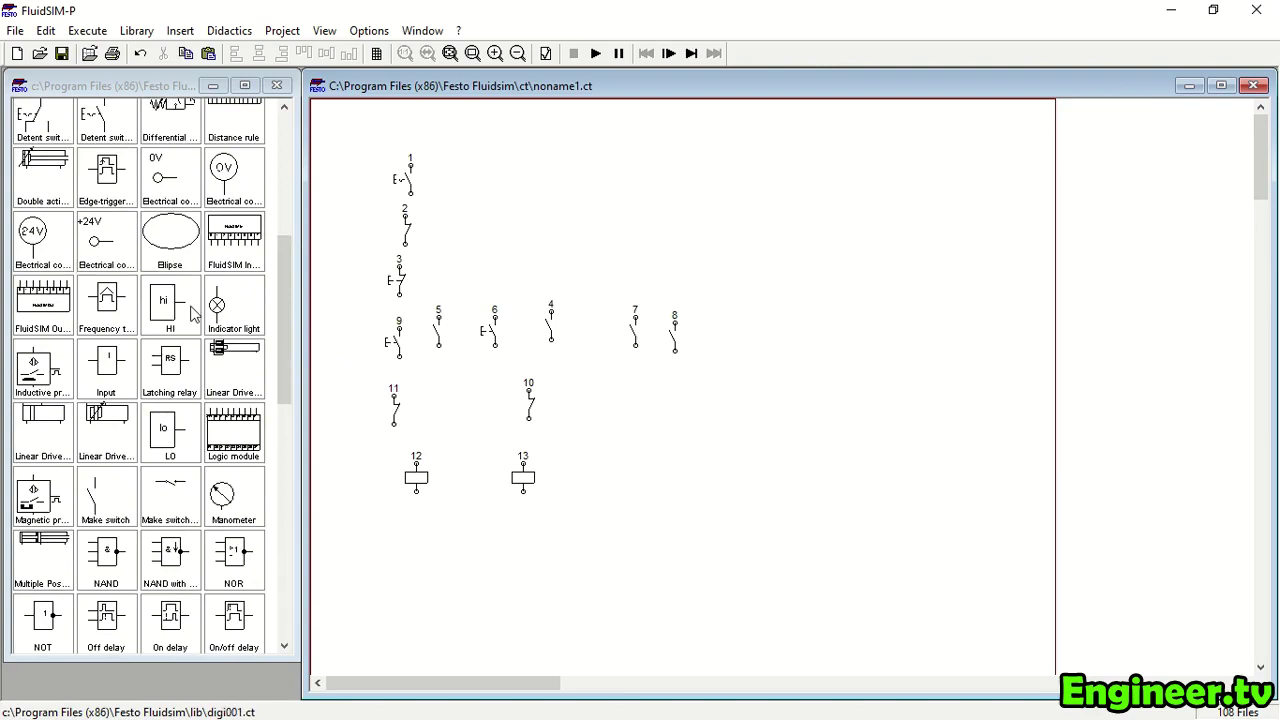
drag(229, 313, 655, 470)
drag(229, 313, 822, 438)
Duplicate one of the make switches and move the copy well above the indicator lights
scroll(166, 266, up, 5)
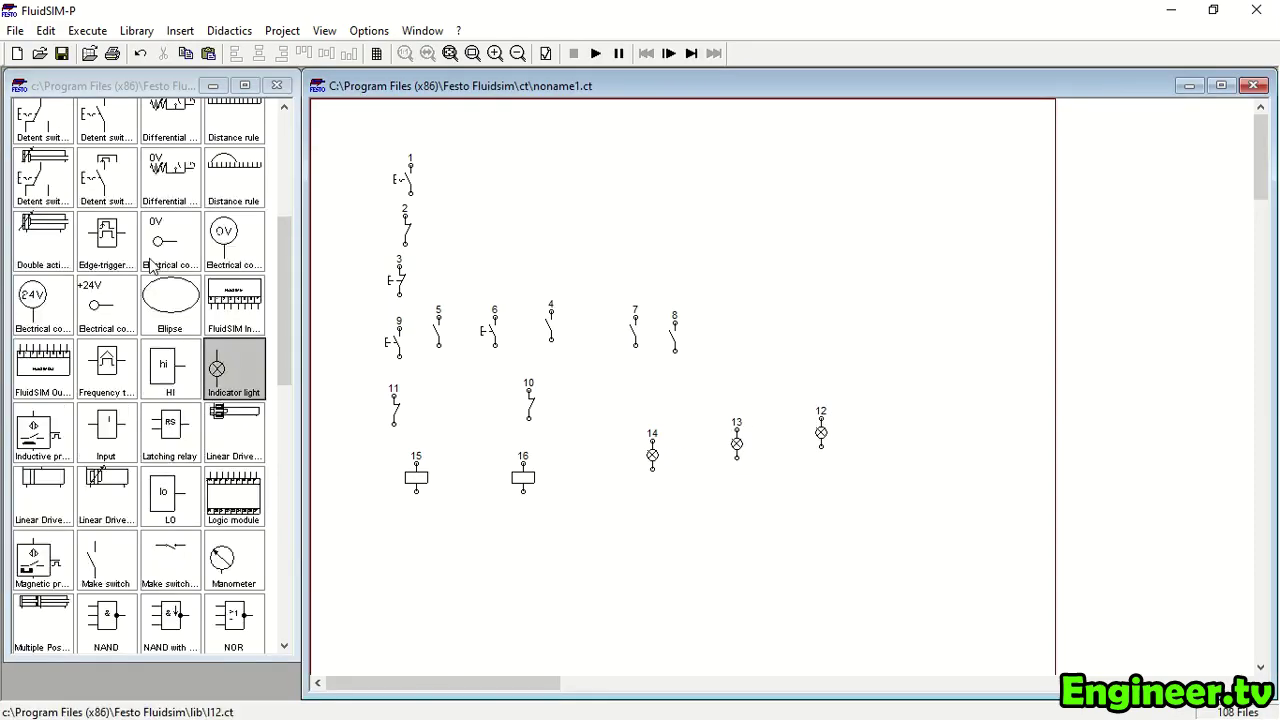
scroll(166, 267, up, 2)
scroll(167, 275, down, 1)
scroll(160, 286, up, 1)
scroll(140, 311, down, 1)
scroll(137, 315, up, 1)
scroll(137, 315, down, 1)
click(633, 330)
key(ctrl+v)
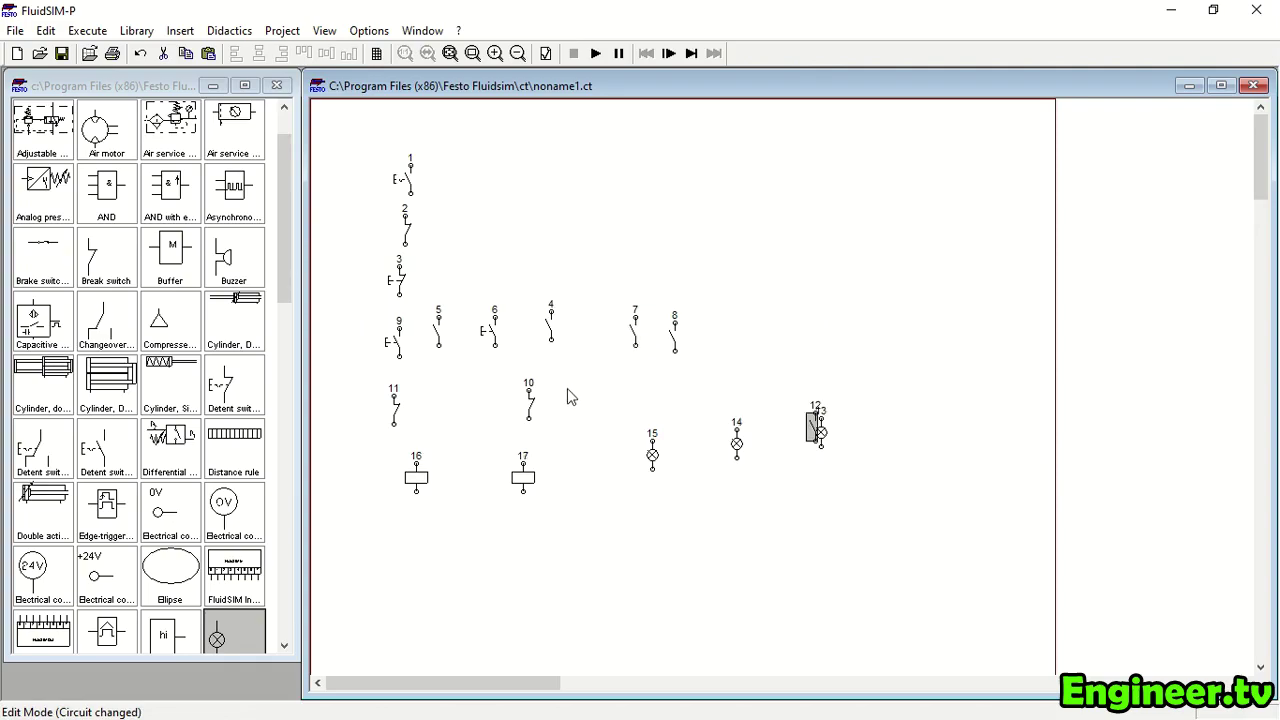
drag(812, 430, 771, 241)
click(677, 209)
Shift the first relay down and move the upper break switch and the break pushbutton closer to the detent switch's column
drag(416, 477, 416, 494)
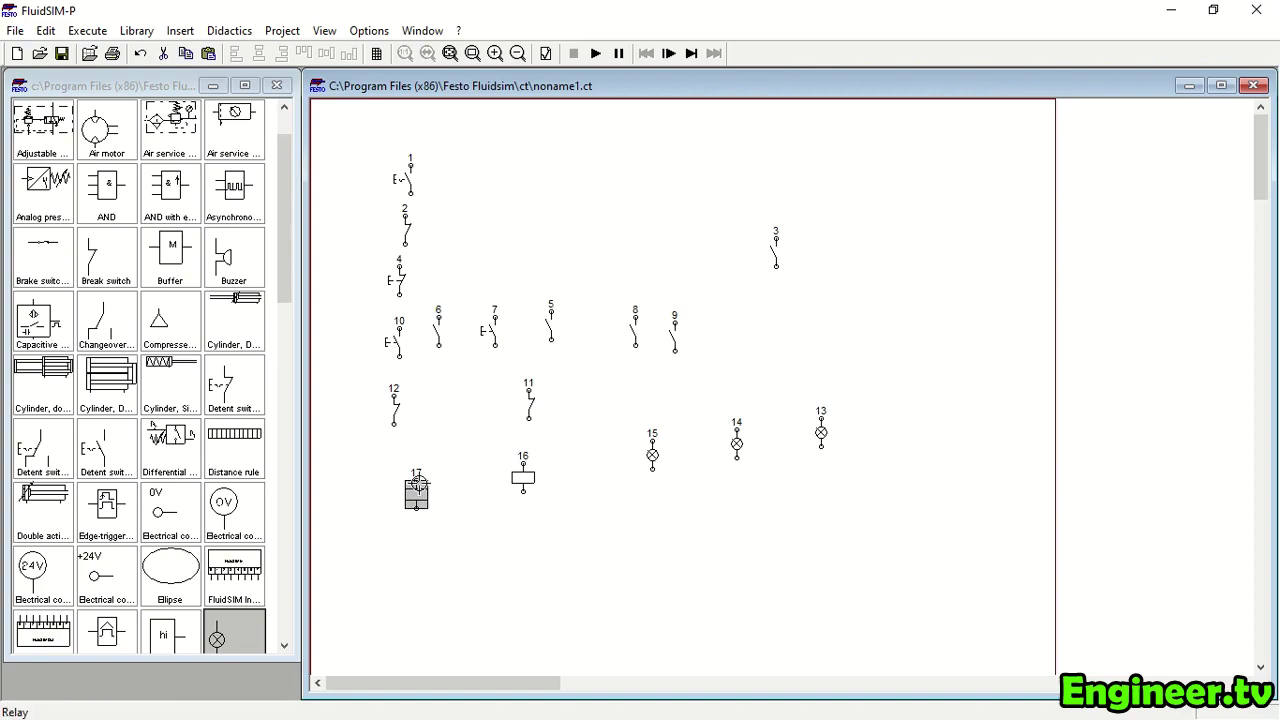
drag(407, 232, 425, 230)
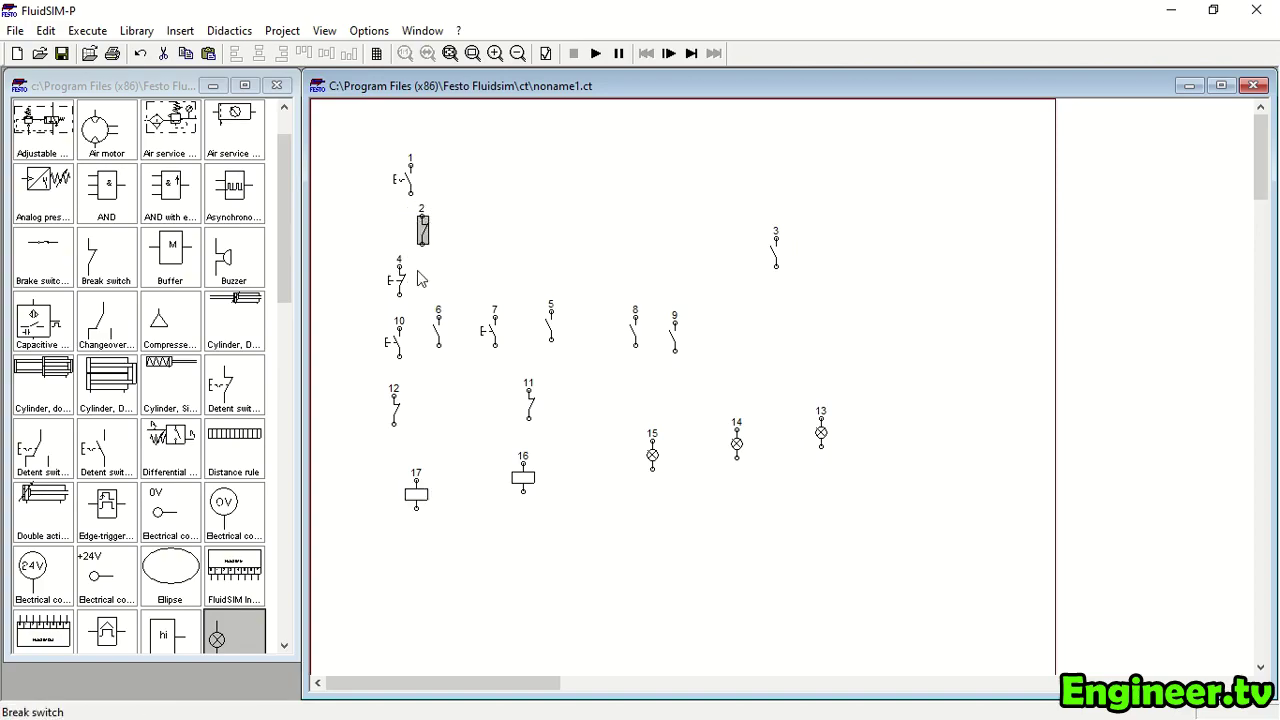
drag(404, 293, 419, 297)
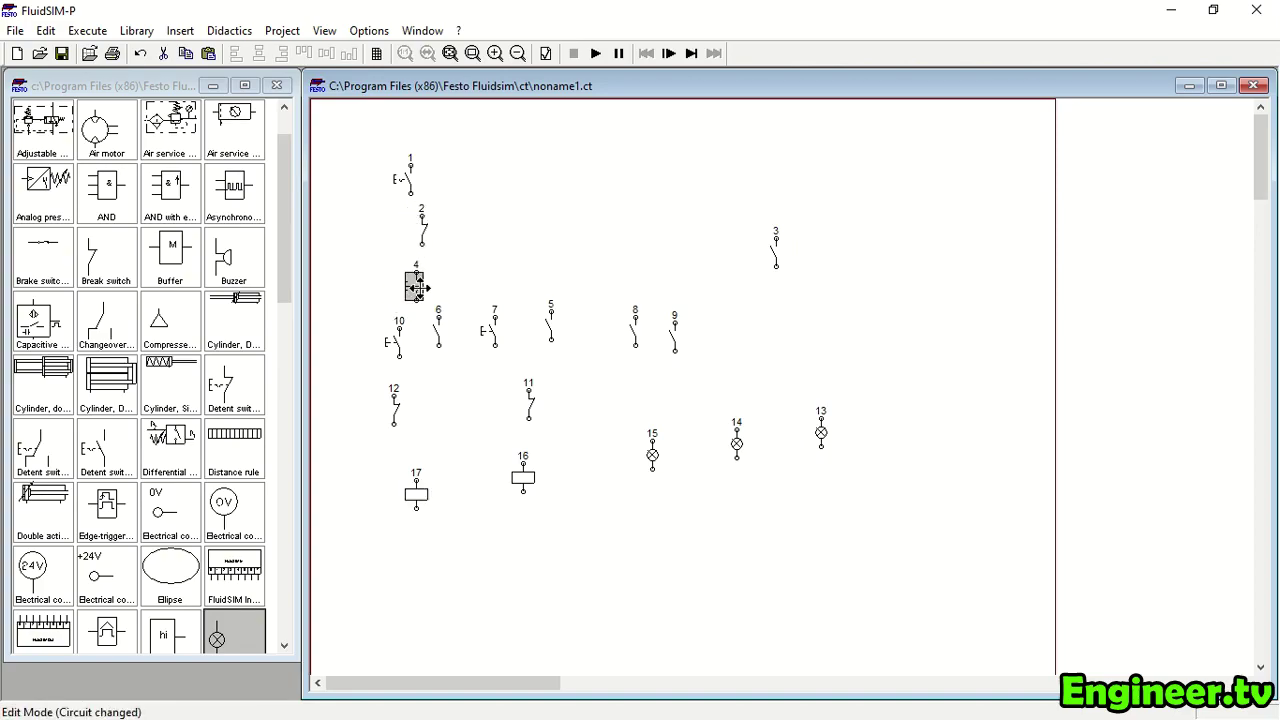
Add a 0V electrical connection below the first relay and a +24V connection above the detent switch
scroll(112, 440, down, 3)
drag(163, 318, 380, 582)
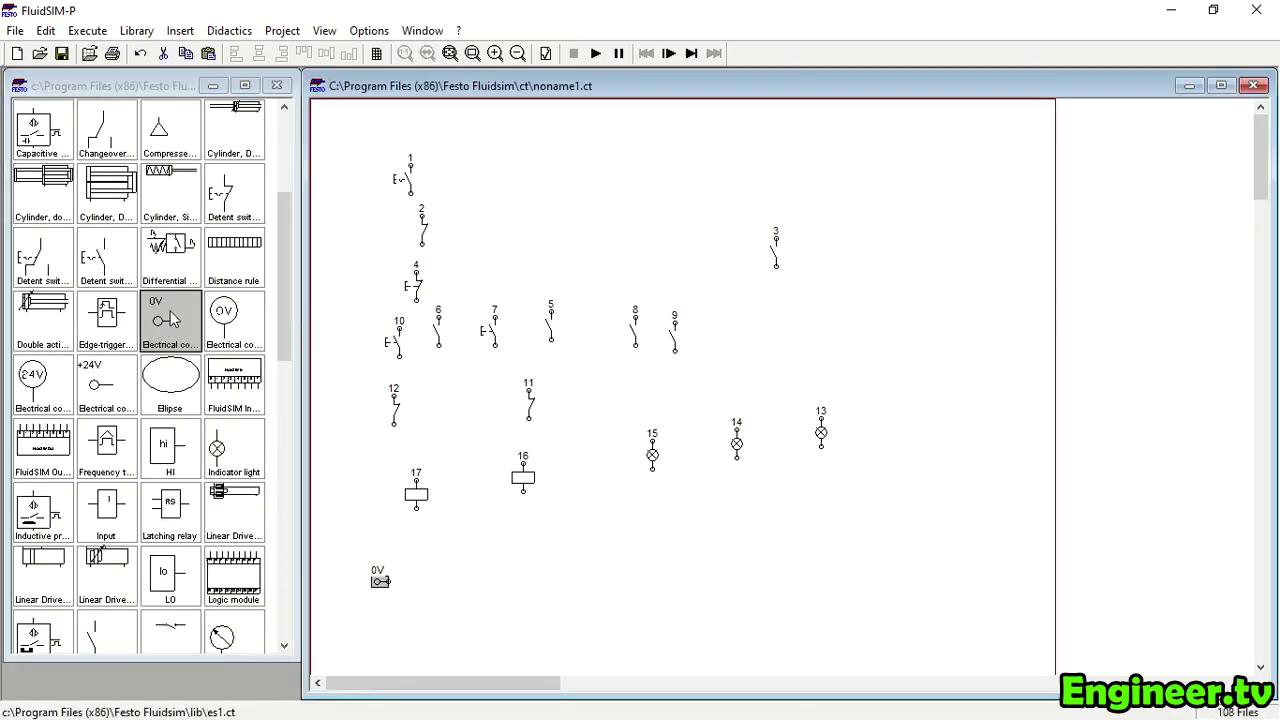
drag(107, 410, 240, 268)
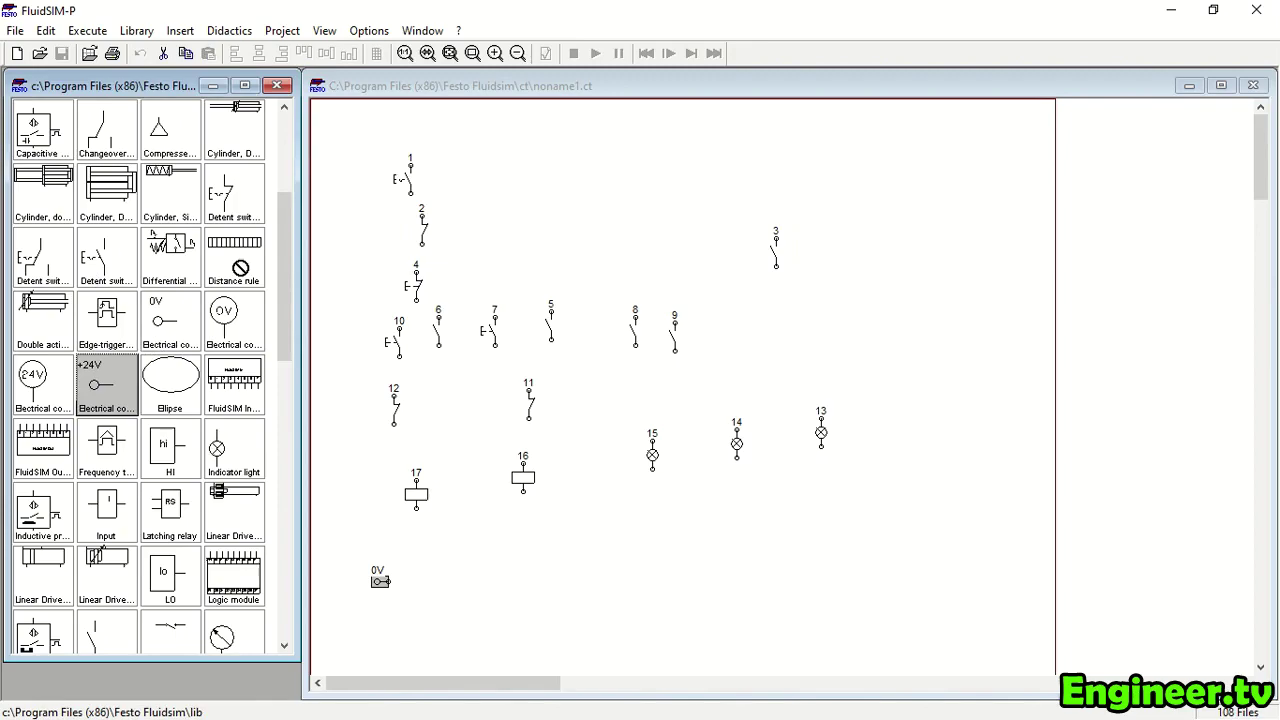
drag(350, 143, 362, 120)
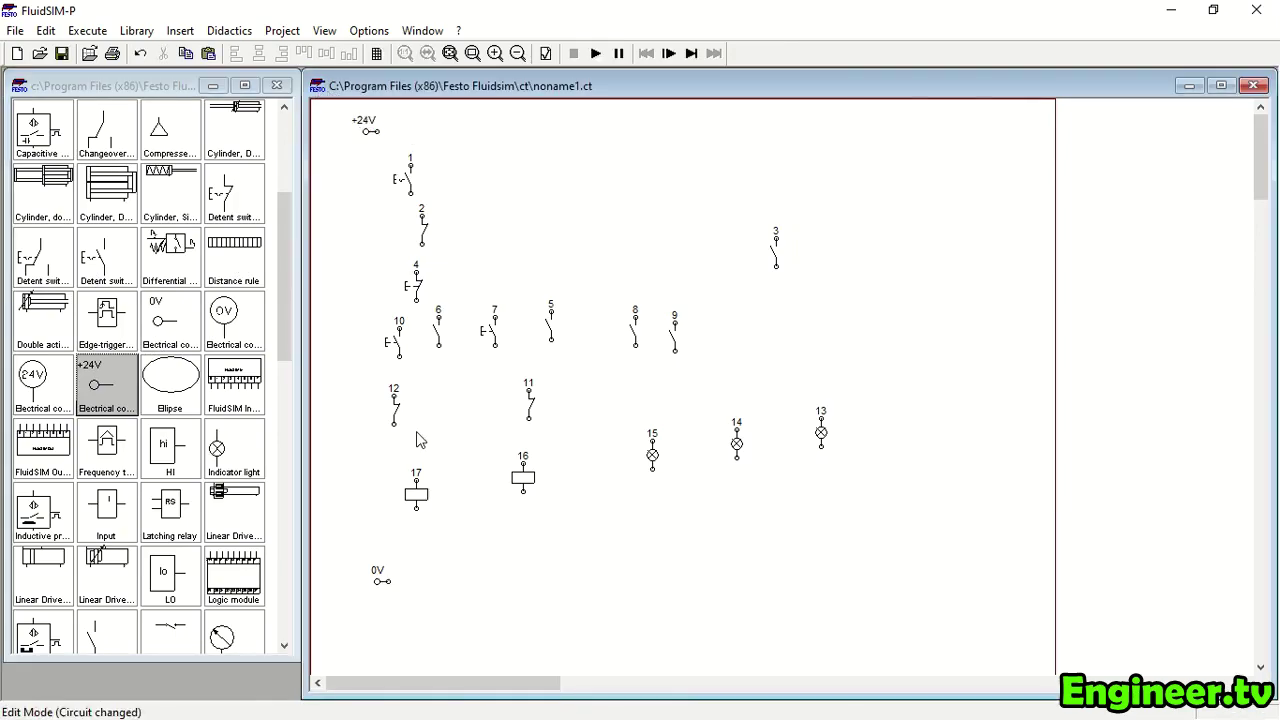
Lower both relays and rearrange the break switch, make pushbutton and break pushbutton into one column, with a make switch beside the make pushbutton
drag(415, 494, 414, 522)
drag(523, 478, 534, 522)
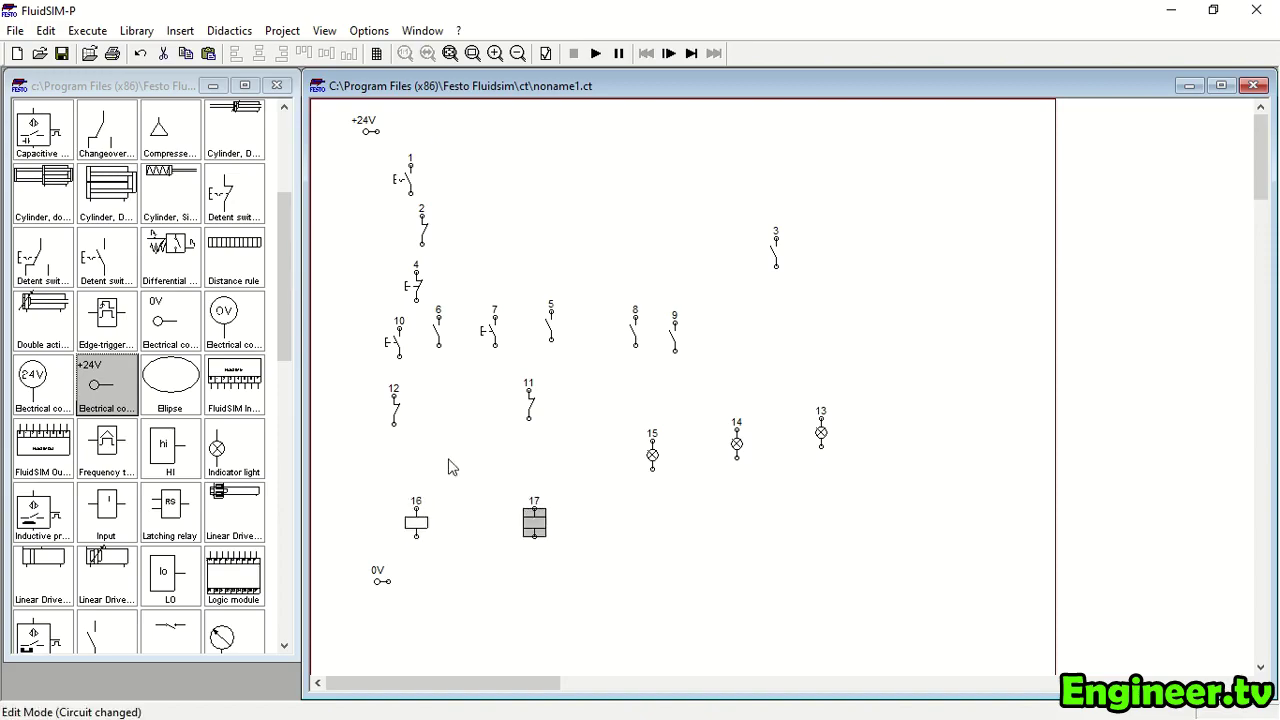
drag(395, 410, 416, 442)
drag(397, 340, 466, 370)
drag(415, 286, 421, 291)
Align the detent switch with the first column and wire that column in series from +24V through its switches and relay to 0V
drag(424, 232, 422, 147)
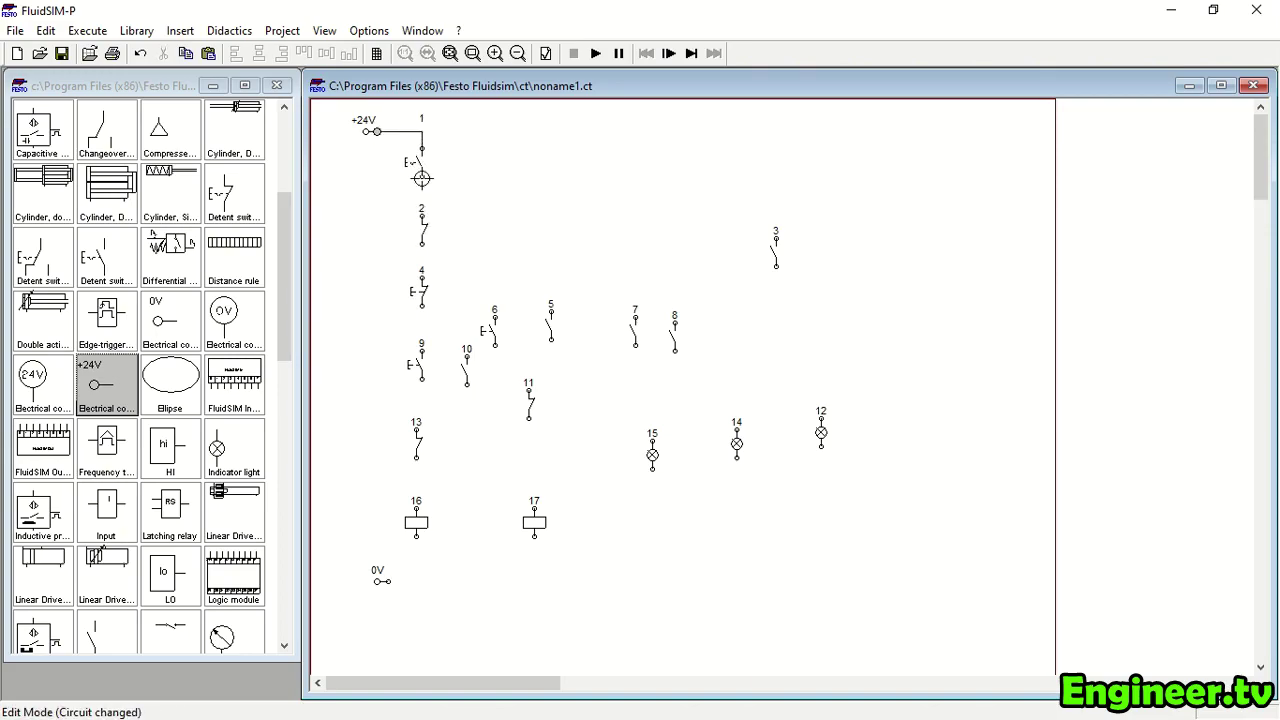
drag(421, 215, 422, 177)
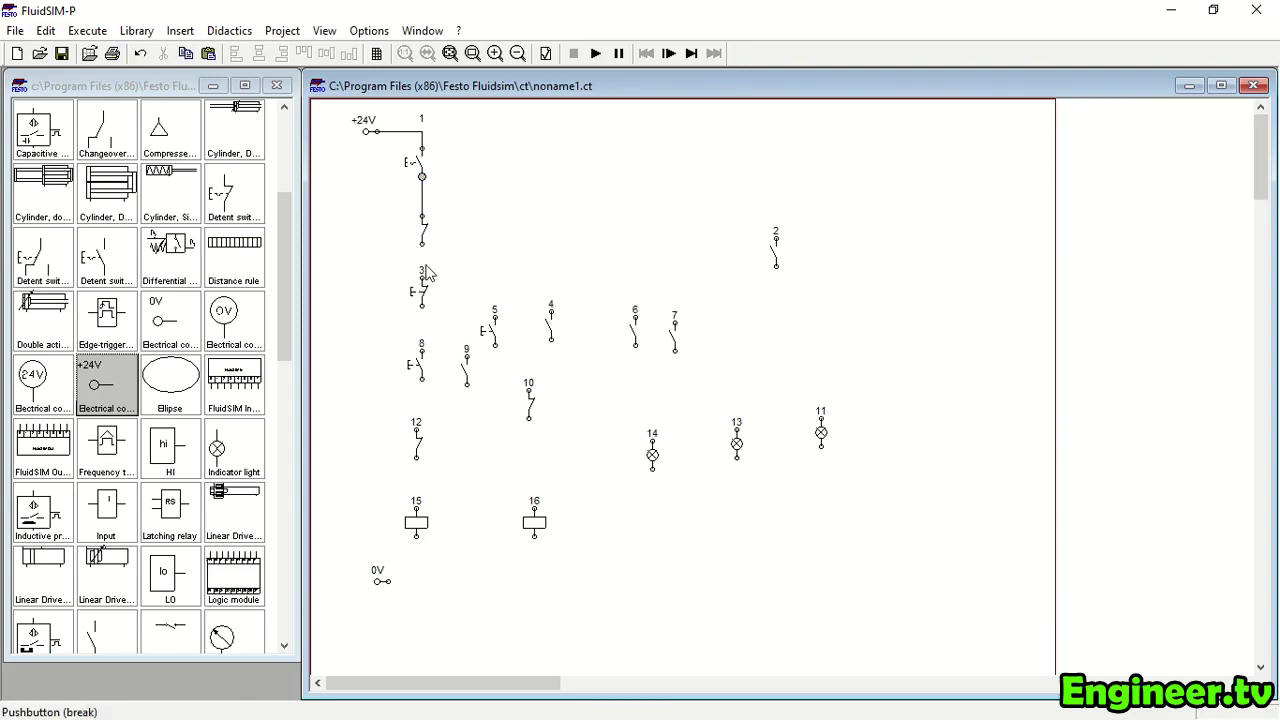
drag(421, 249, 416, 431)
drag(416, 457, 417, 557)
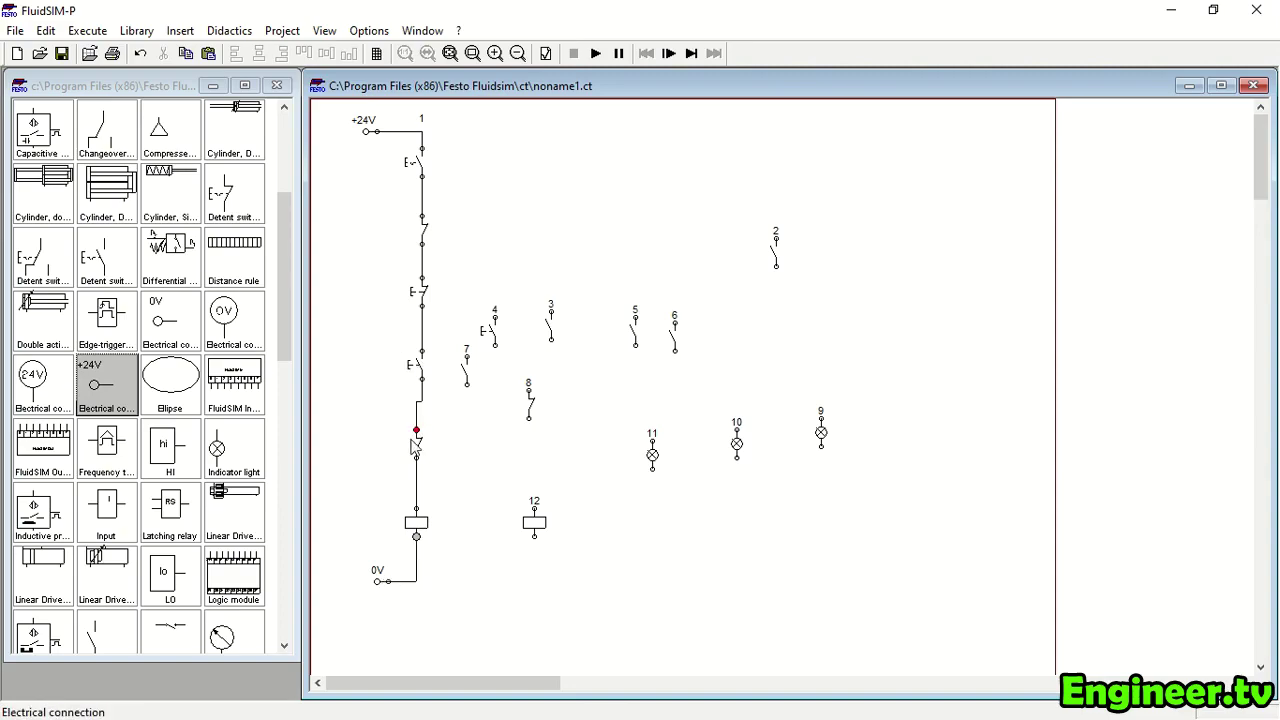
Align the lower break switch, the first relay and its 0V wire with the first column so the line runs straight
drag(413, 442, 423, 452)
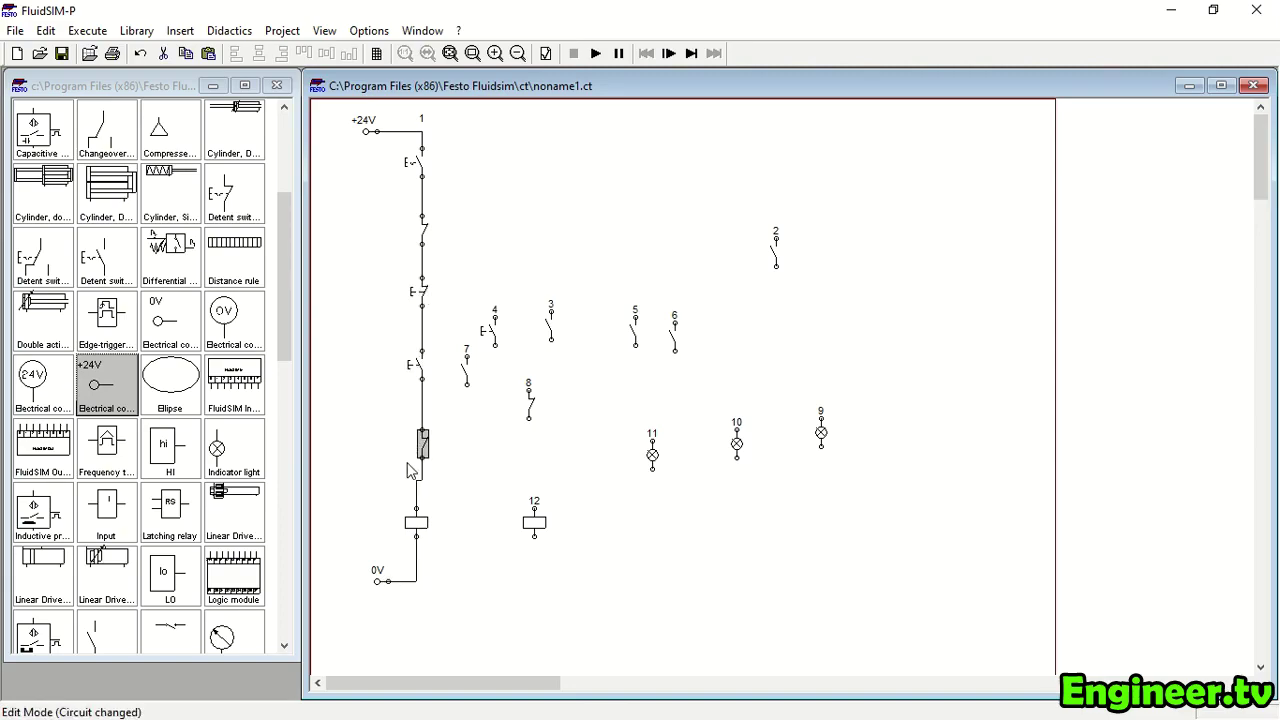
drag(416, 532, 422, 532)
click(421, 559)
click(418, 557)
drag(417, 557, 424, 559)
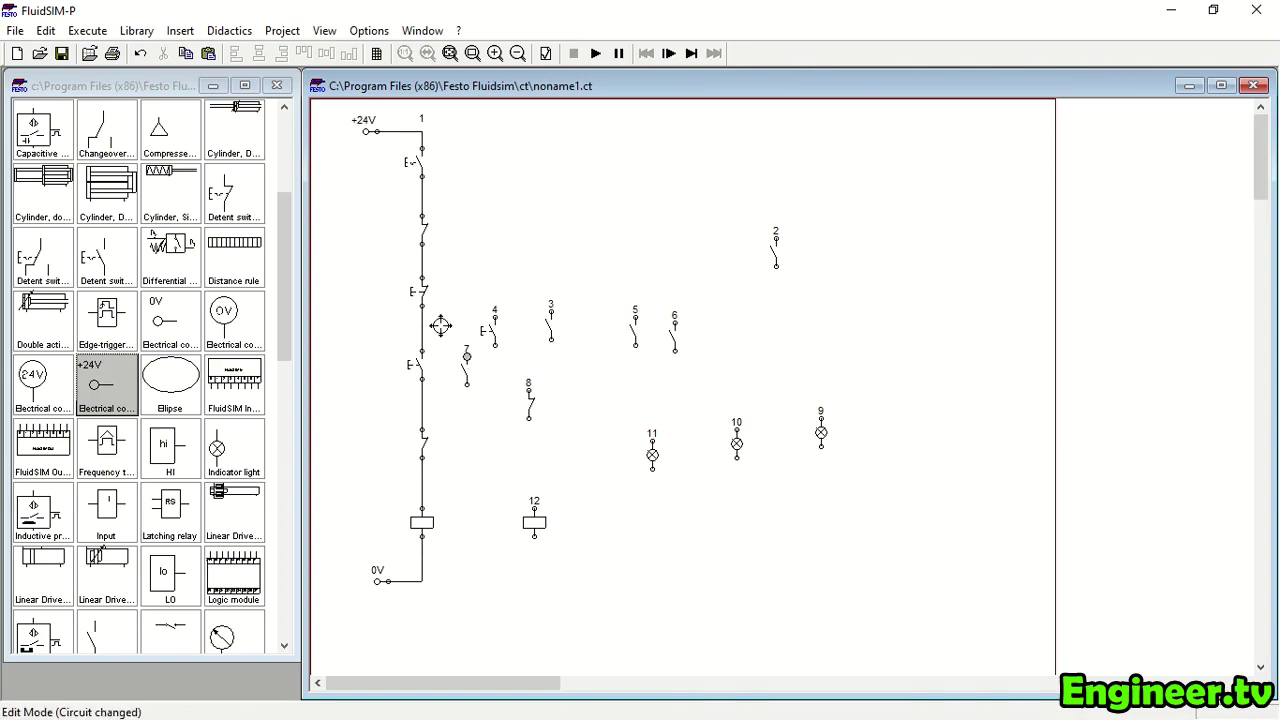
Wire a make switch in parallel with the first make pushbutton and feed the second make pushbutton and another make switch from the same upper node
drag(423, 324, 466, 384)
drag(493, 340, 507, 365)
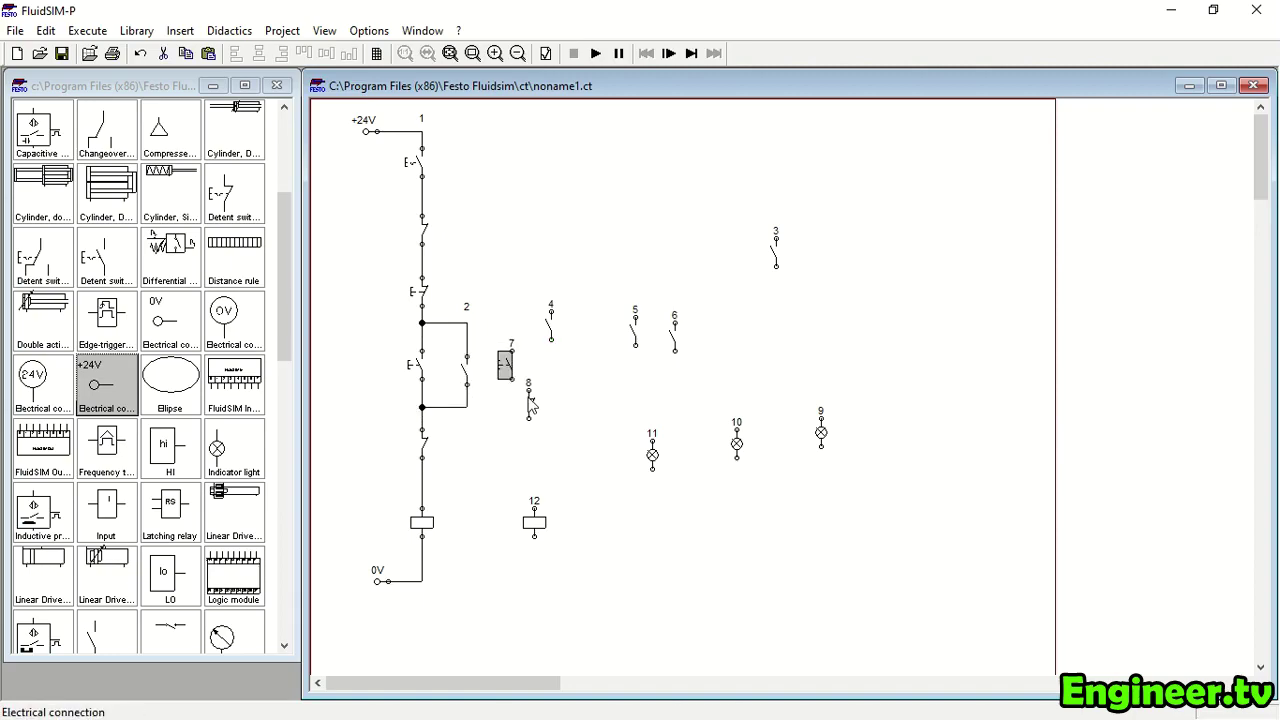
drag(548, 335, 559, 456)
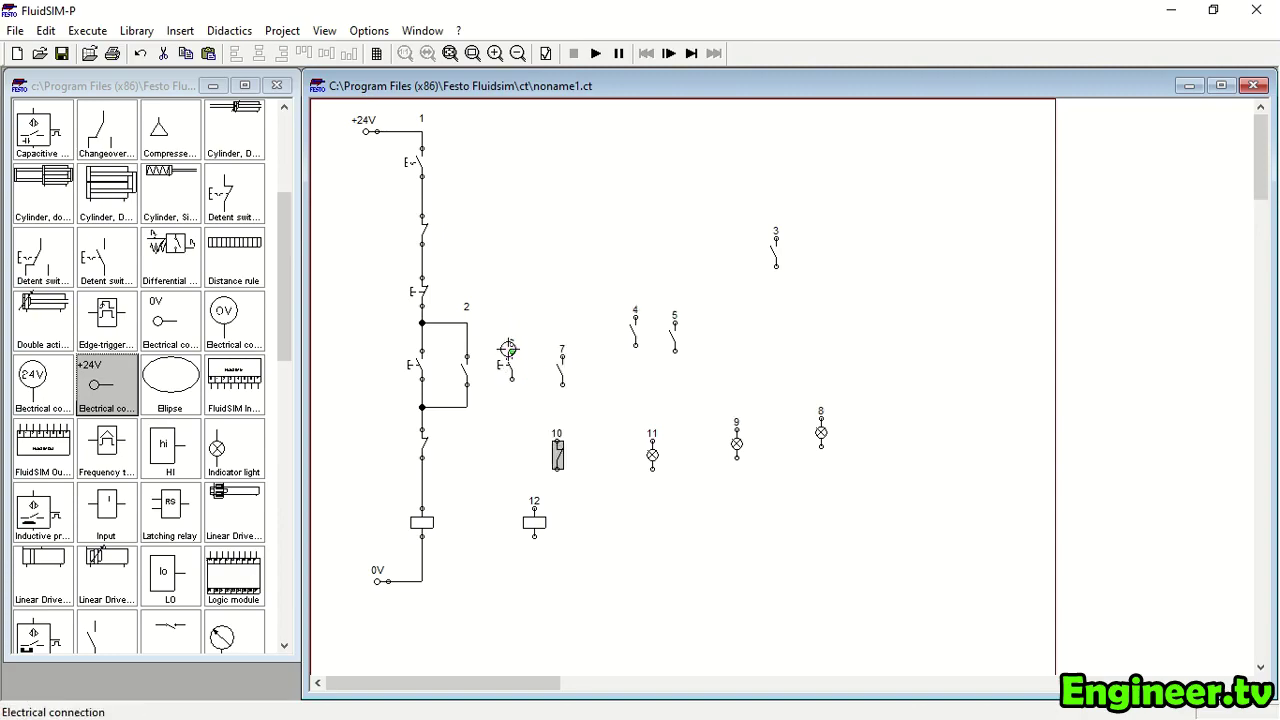
mouse_move(467, 324)
mouse_down()
mouse_move(512, 350)
mouse_move(562, 356)
mouse_up()
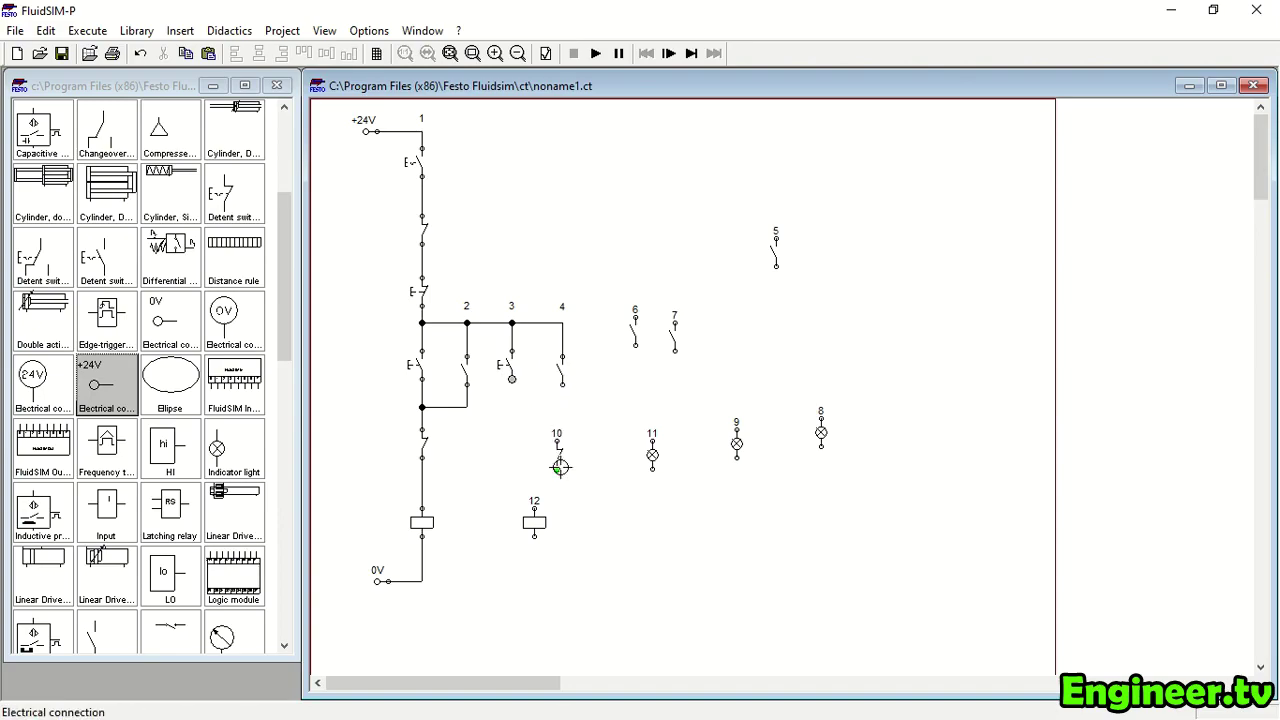
Align the second break switch and relay under the second make pushbutton and wire that column to 0V, with the adjacent make switch in parallel
drag(556, 452, 507, 450)
drag(534, 522, 506, 522)
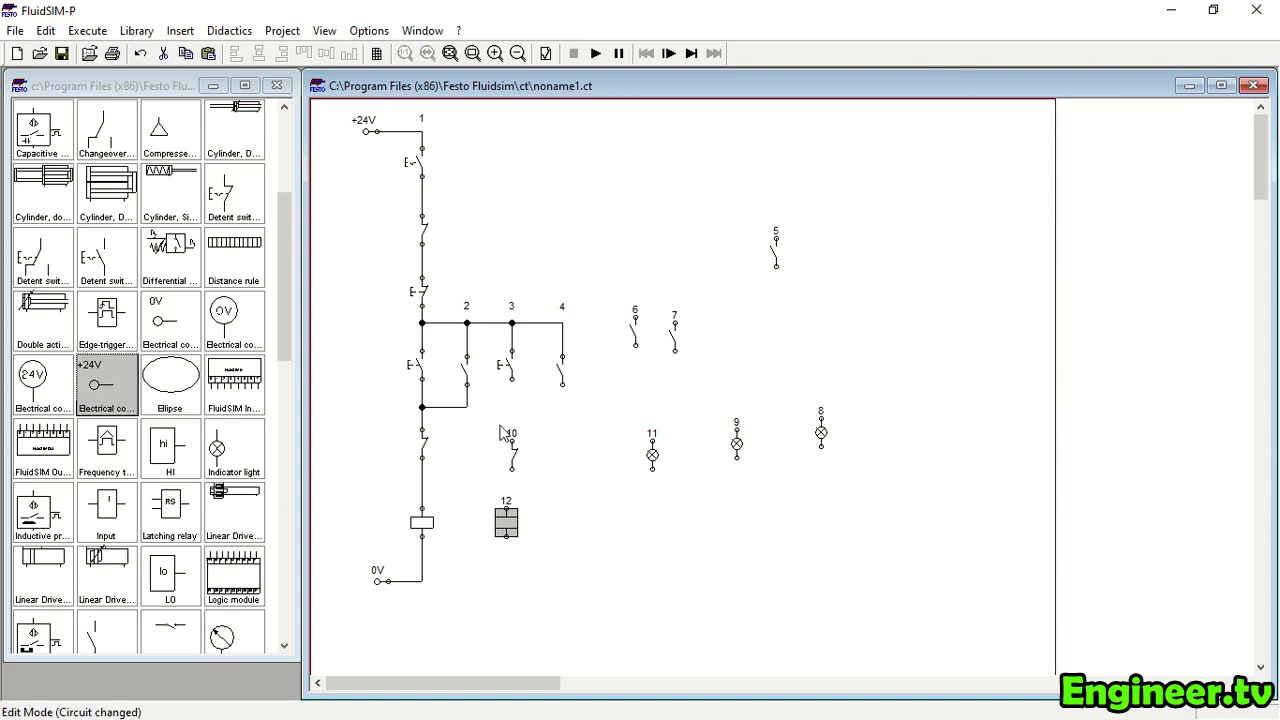
drag(512, 379, 512, 440)
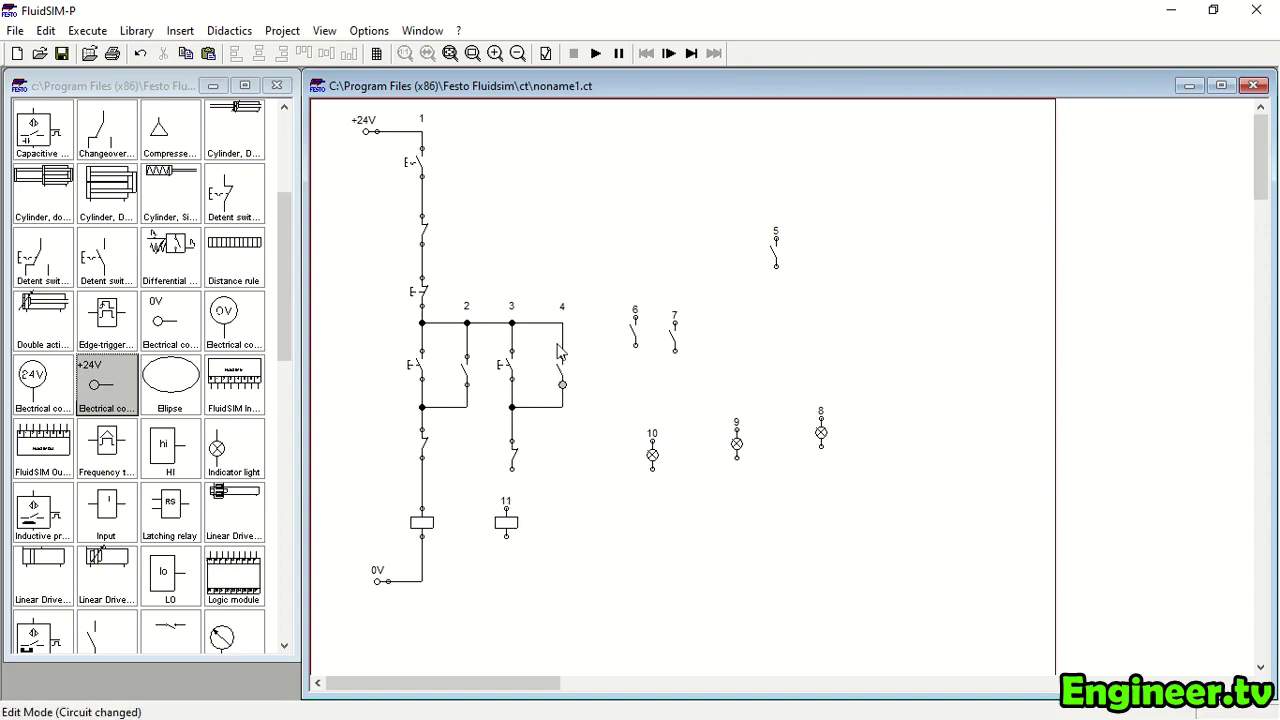
drag(506, 521, 512, 521)
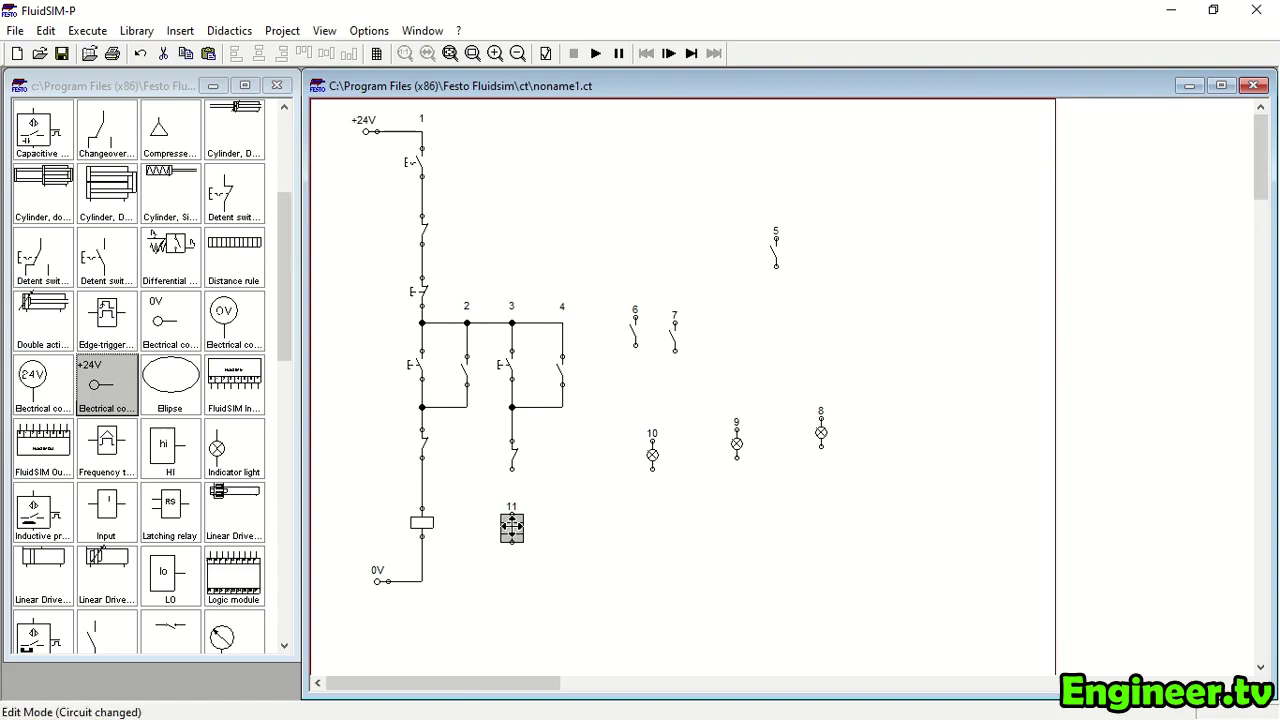
click(512, 471)
drag(512, 507, 423, 581)
Line up the three indicator lights in a row beside the relays and connect a make switch above each of the first two
drag(652, 453, 609, 523)
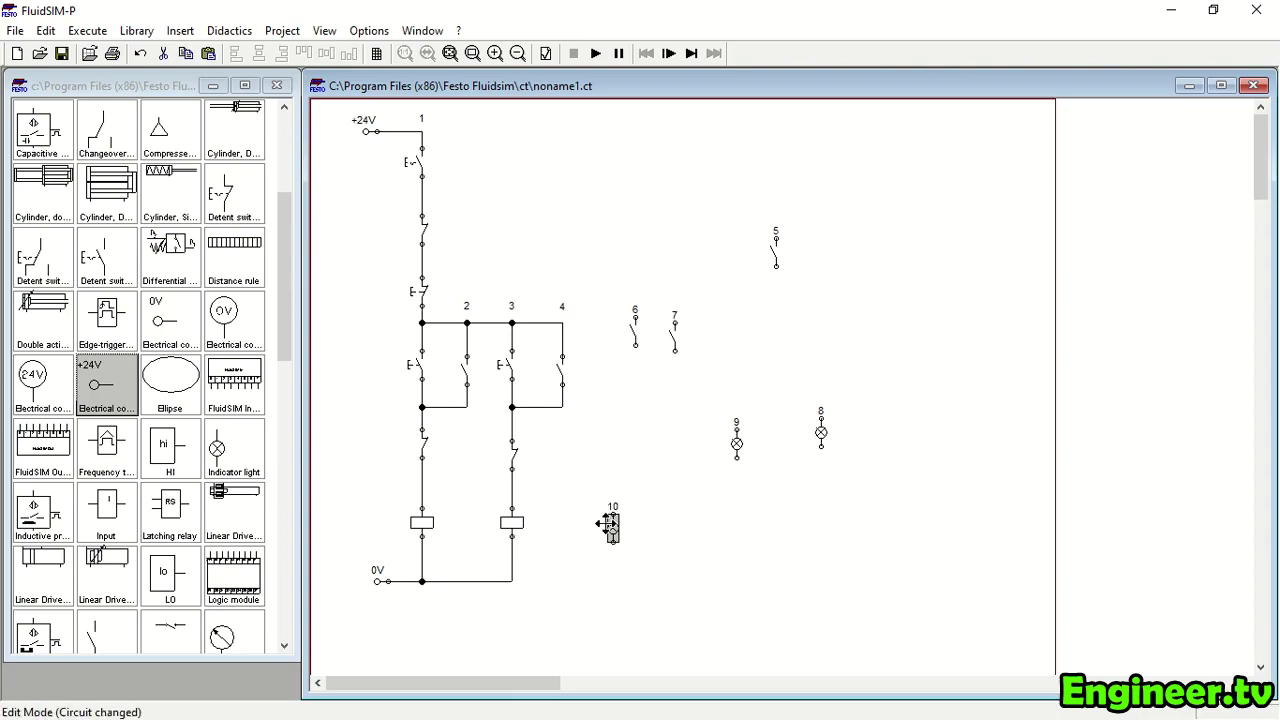
drag(737, 443, 663, 527)
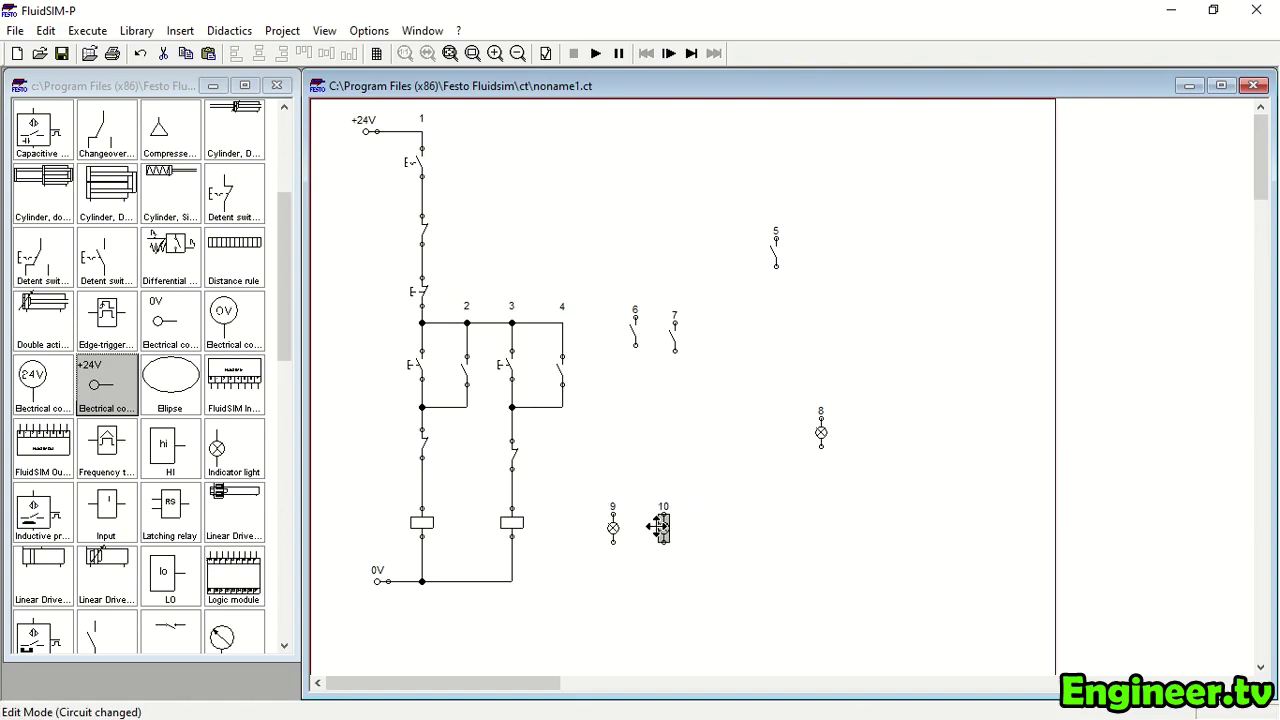
drag(821, 435, 722, 523)
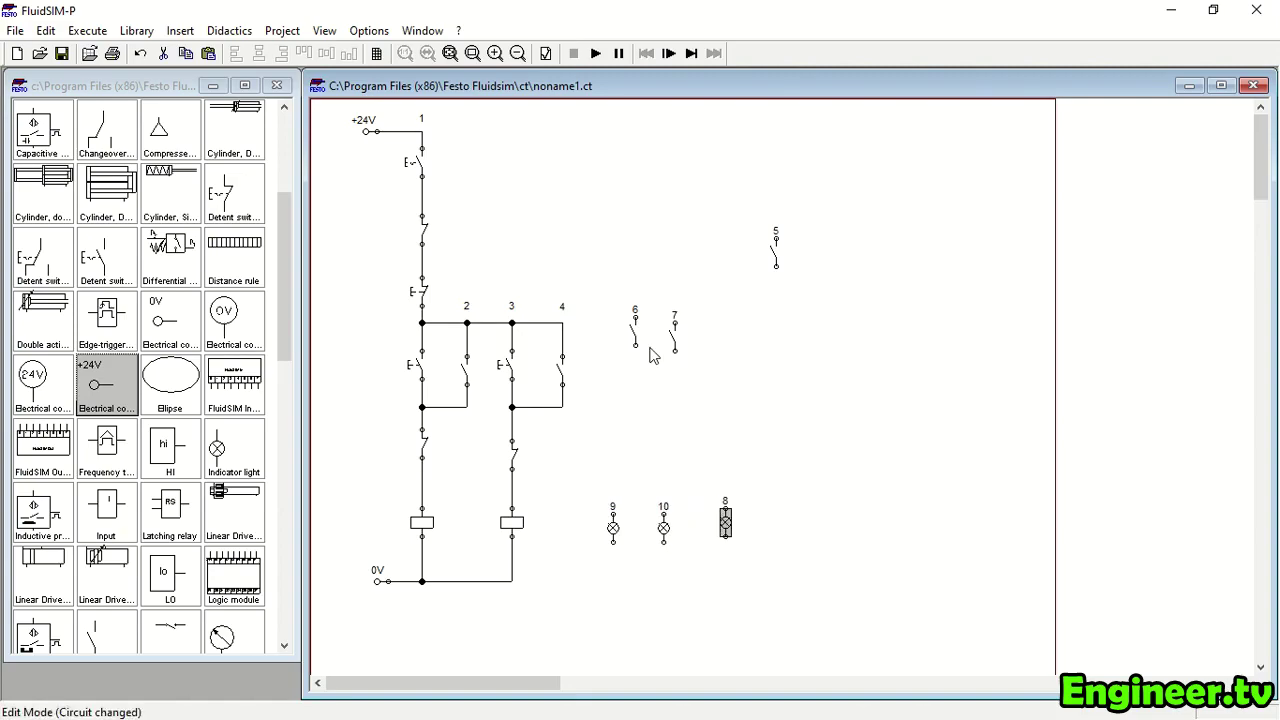
drag(634, 341, 613, 513)
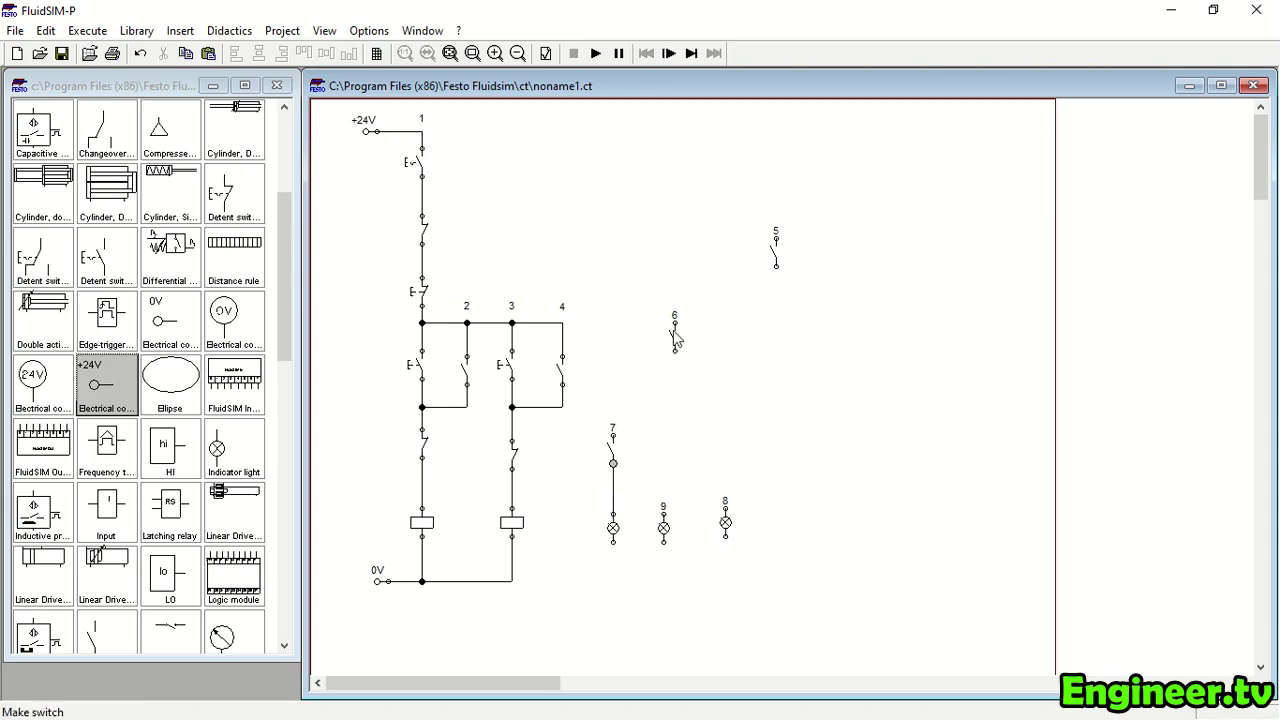
drag(674, 340, 660, 450)
Wire the lower terminals of all three indicator lights to the 0V line and straighten the last segment
drag(656, 500, 512, 581)
drag(663, 545, 613, 581)
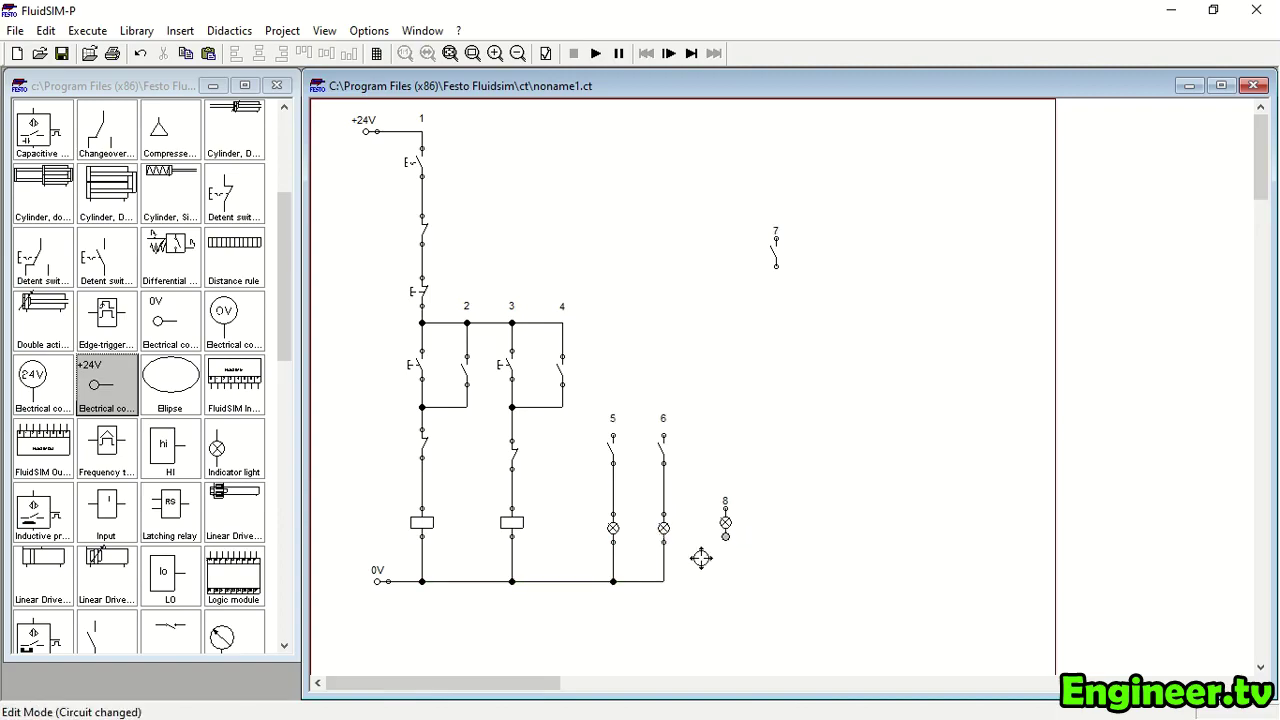
drag(664, 578, 726, 537)
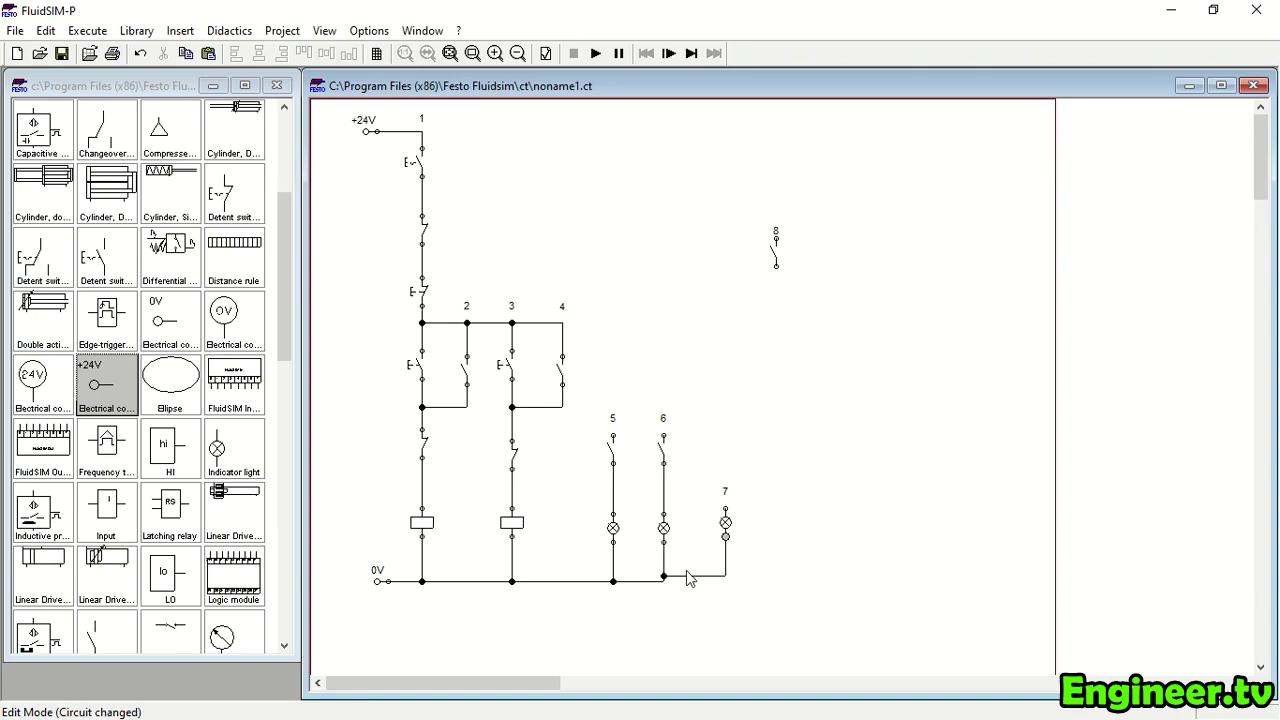
drag(680, 576, 680, 581)
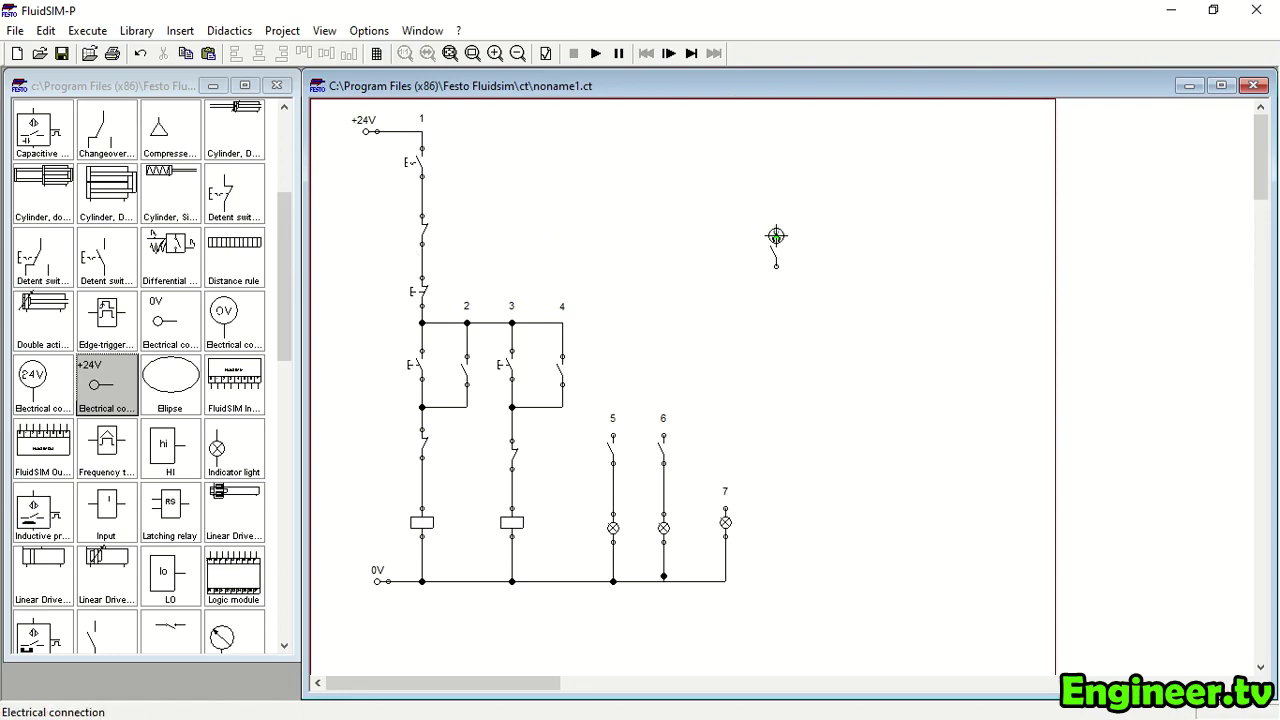
Connect the remaining make switch from the node below the detent switch to the third indicator light and align it in that light's column
drag(421, 196, 731, 258)
drag(725, 510, 731, 272)
drag(776, 228, 731, 229)
click(724, 258)
drag(722, 256, 717, 256)
click(737, 228)
drag(731, 233, 721, 223)
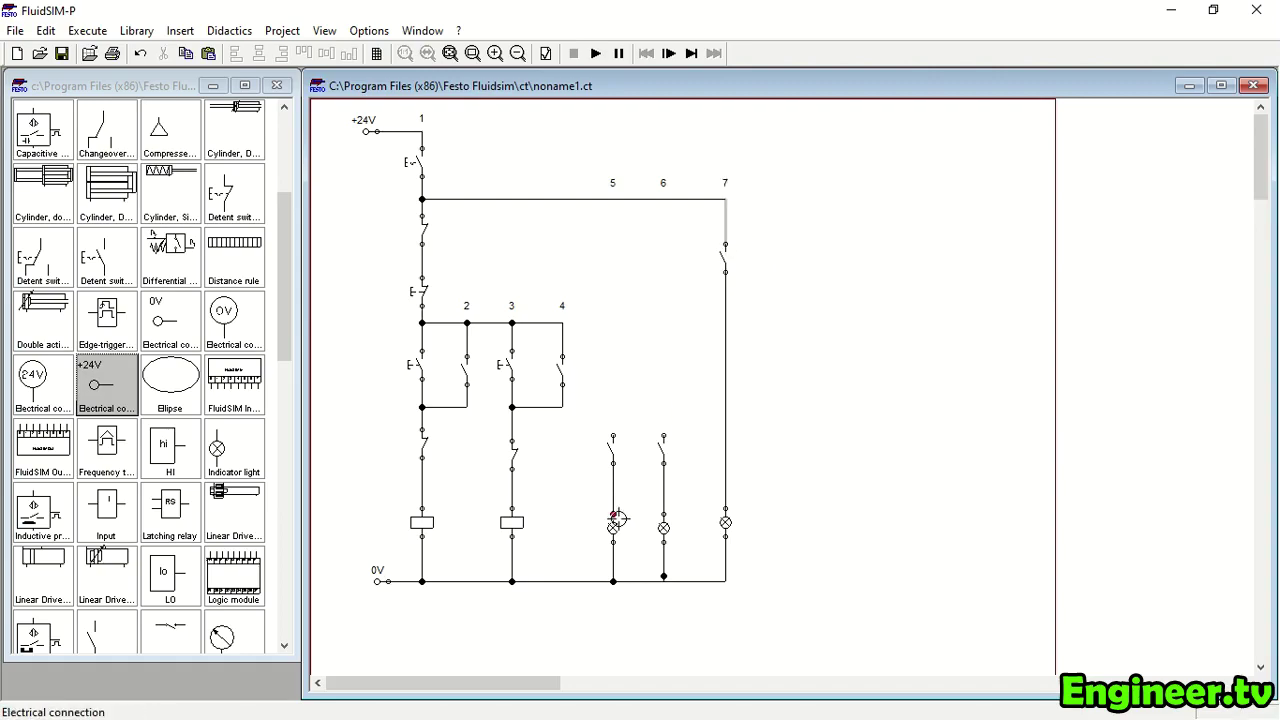
Feed the make switches of the first two indicator lights from the node between the upper break switch and the break pushbutton
mouse_move(611, 433)
mouse_down()
mouse_move(449, 266)
mouse_move(422, 261)
mouse_up()
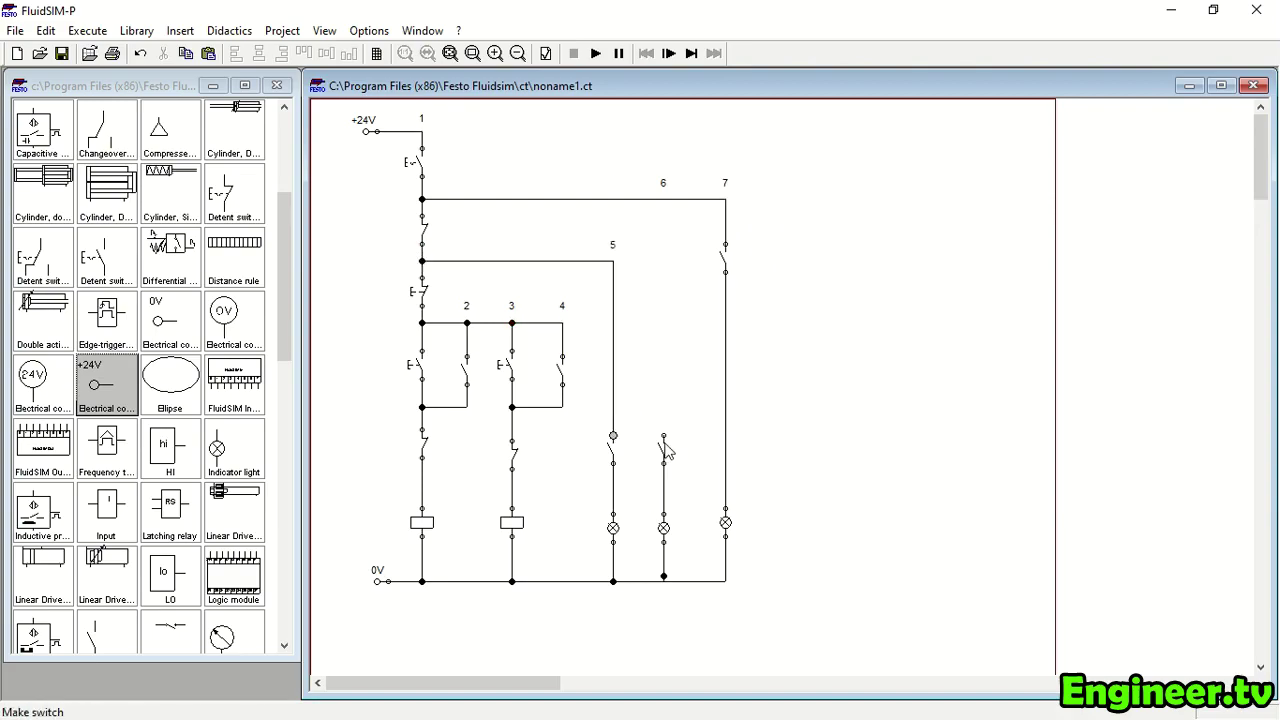
drag(613, 261, 663, 436)
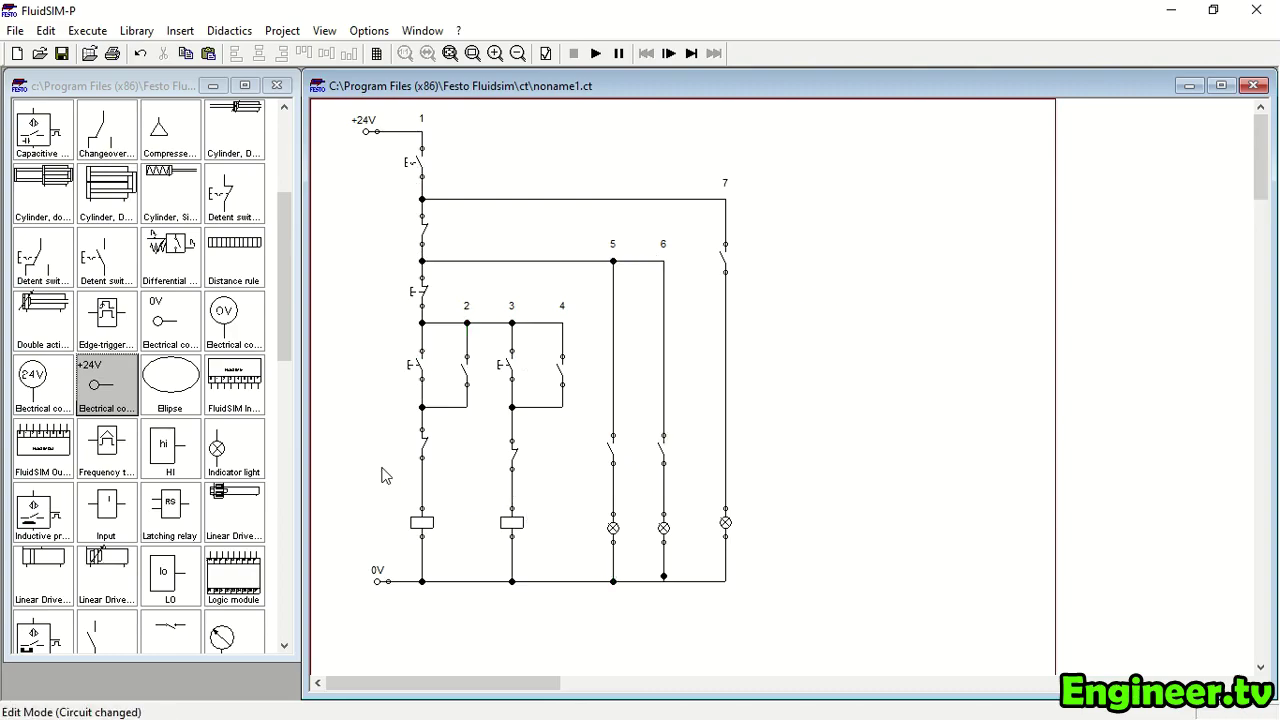
Label the first column's relay K1 and the second column's relay K2
double_click(421, 521)
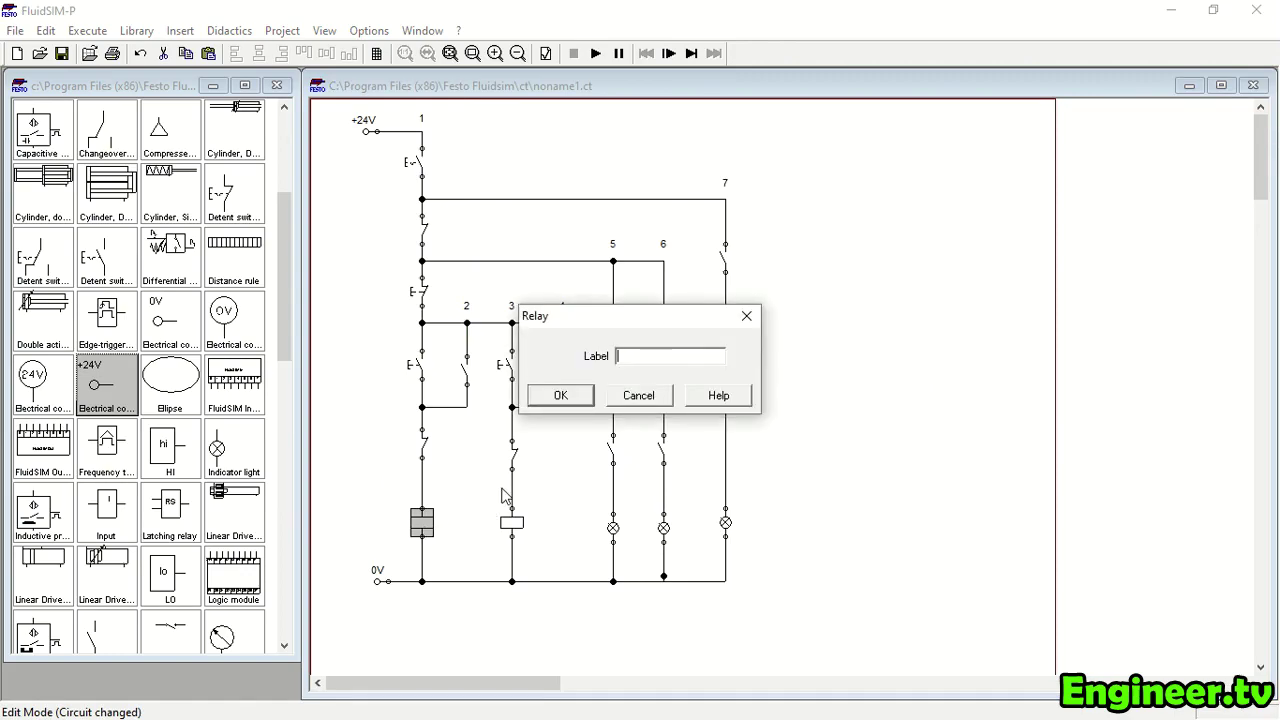
text(K1)
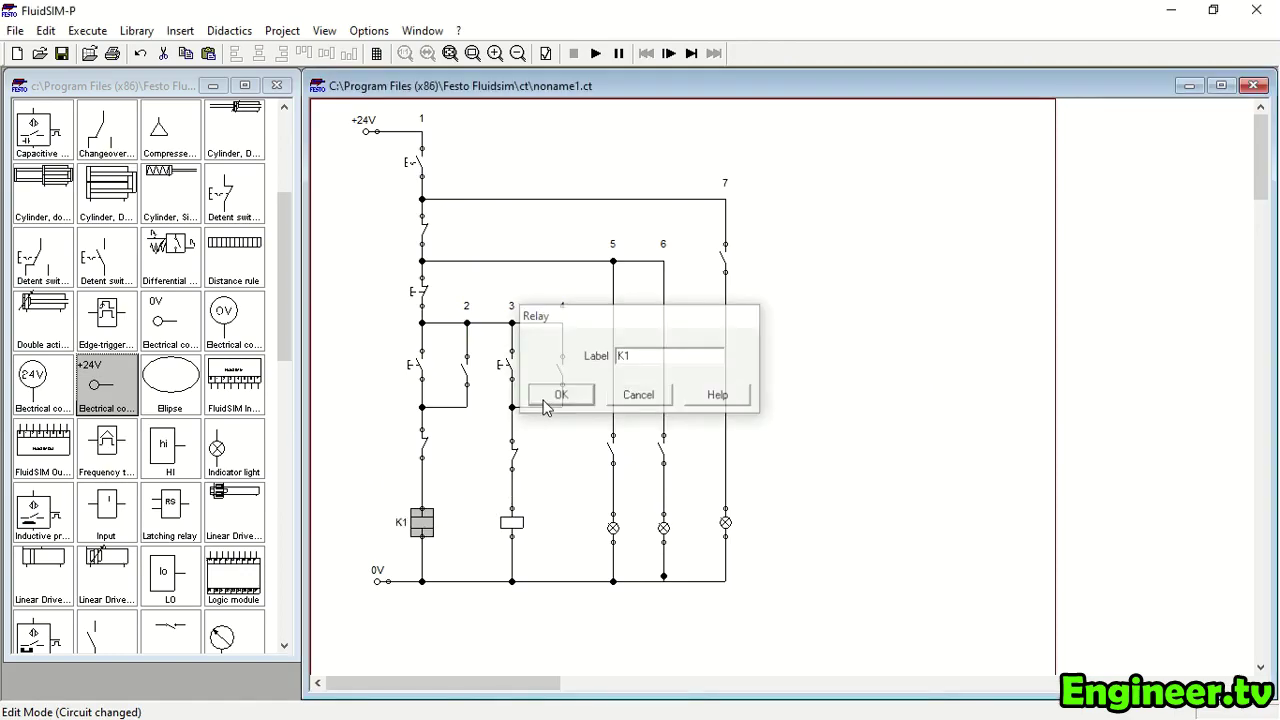
click(560, 395)
double_click(511, 521)
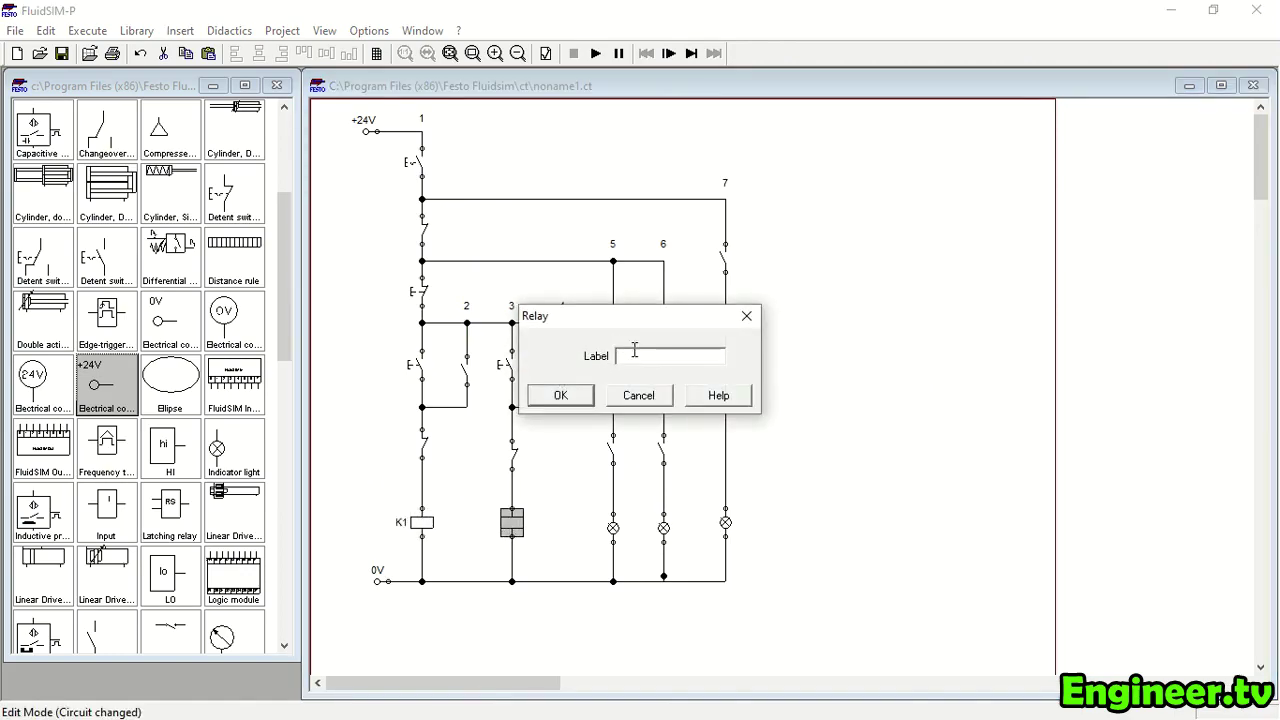
text(K2)
click(560, 395)
Label the first make pushbutton STAR1 and the make switch in parallel with it K1
double_click(414, 365)
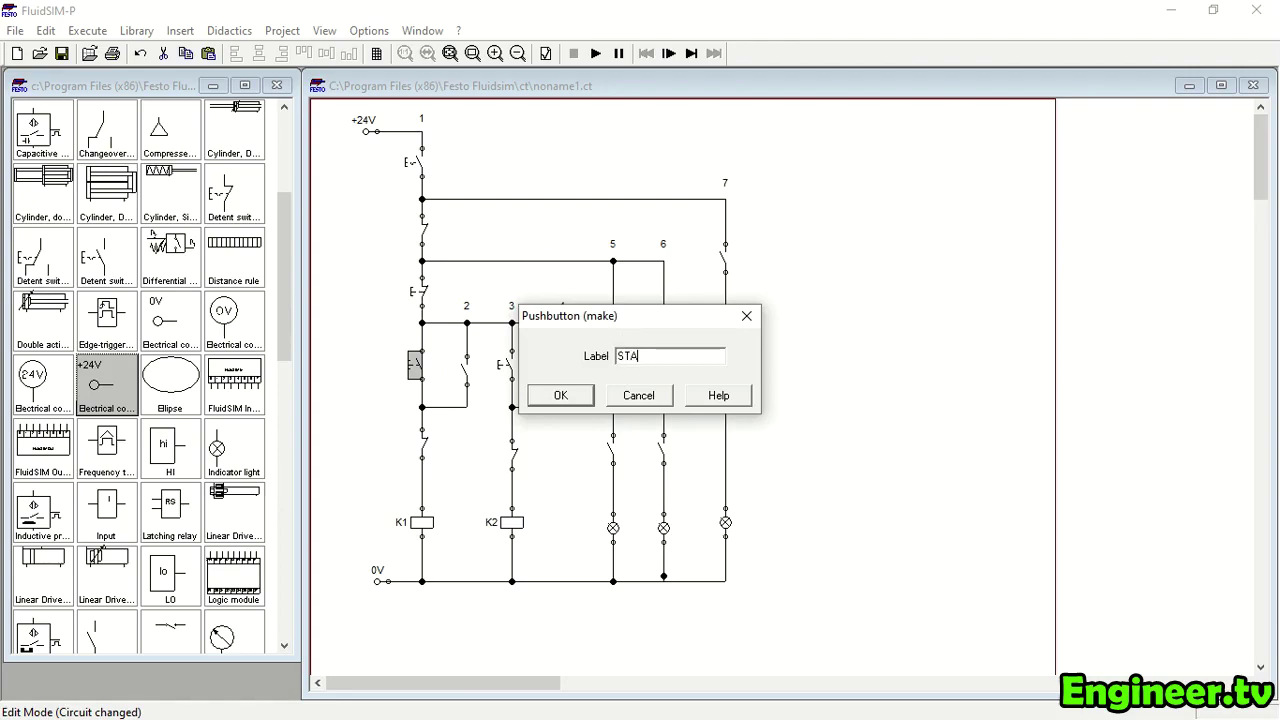
text(STAR1)
click(576, 395)
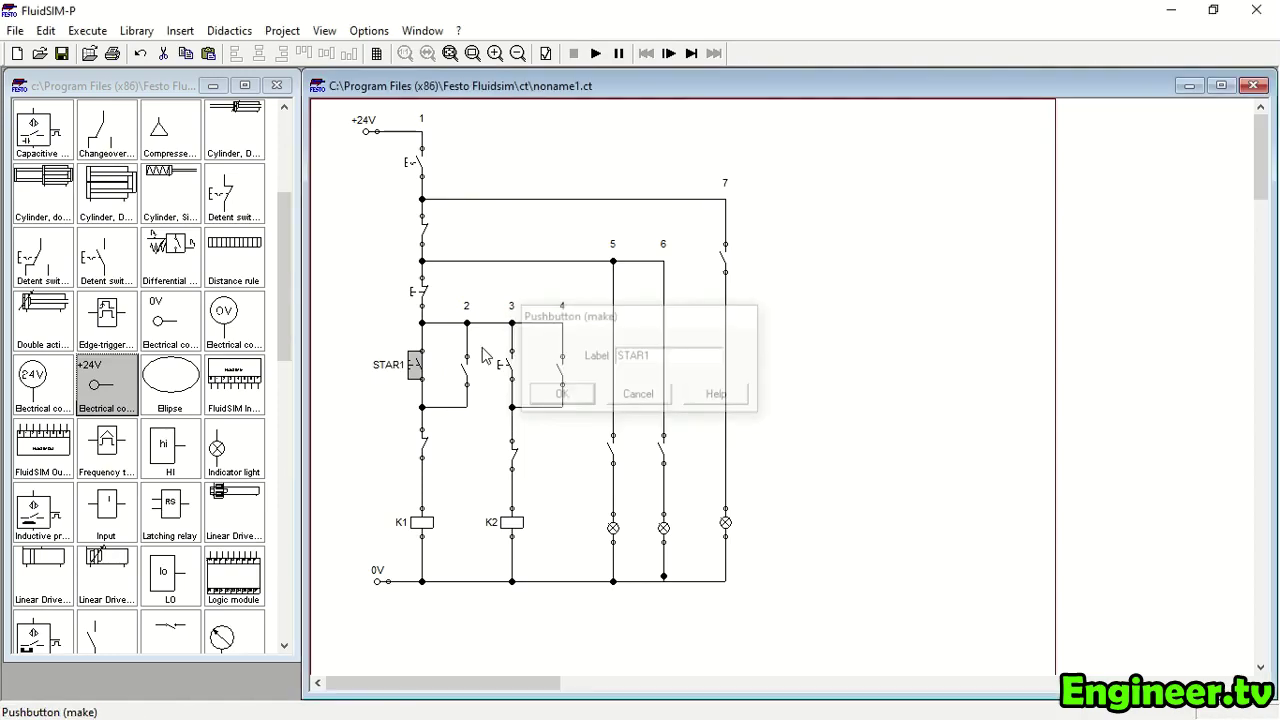
double_click(464, 370)
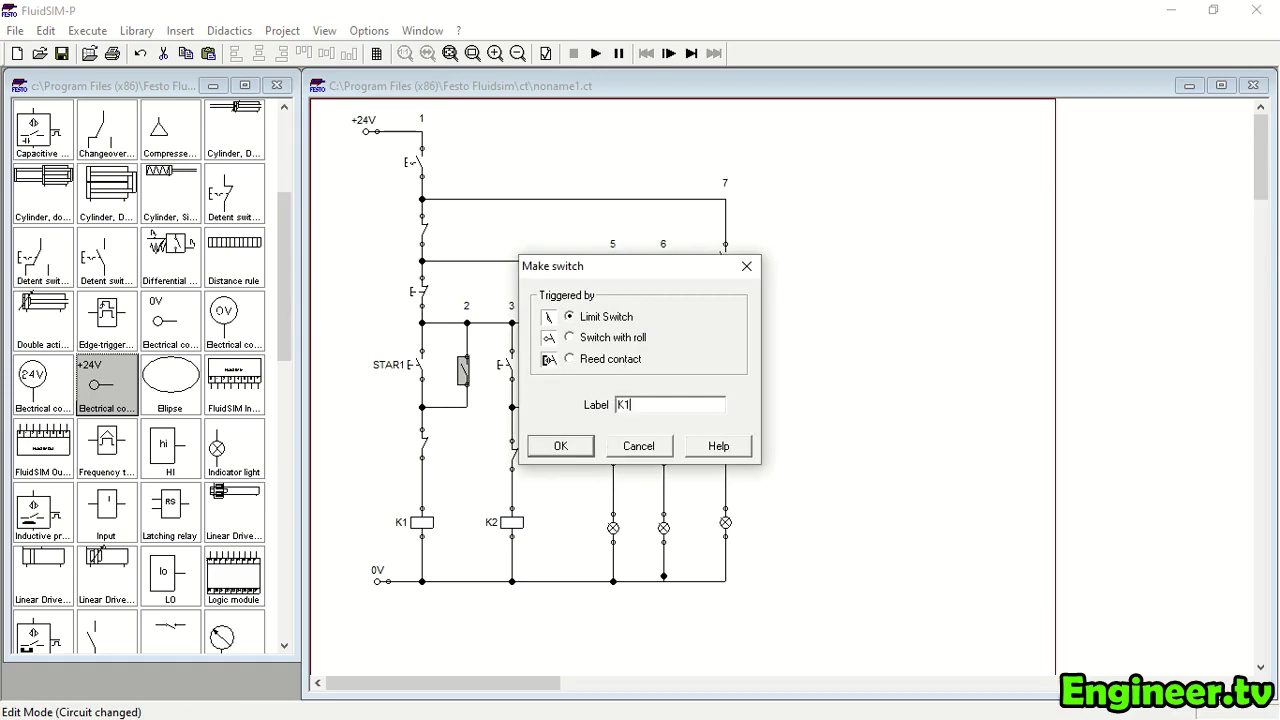
click(561, 447)
Label the second make pushbutton STAR2 and the make switch in parallel with it K2
double_click(504, 362)
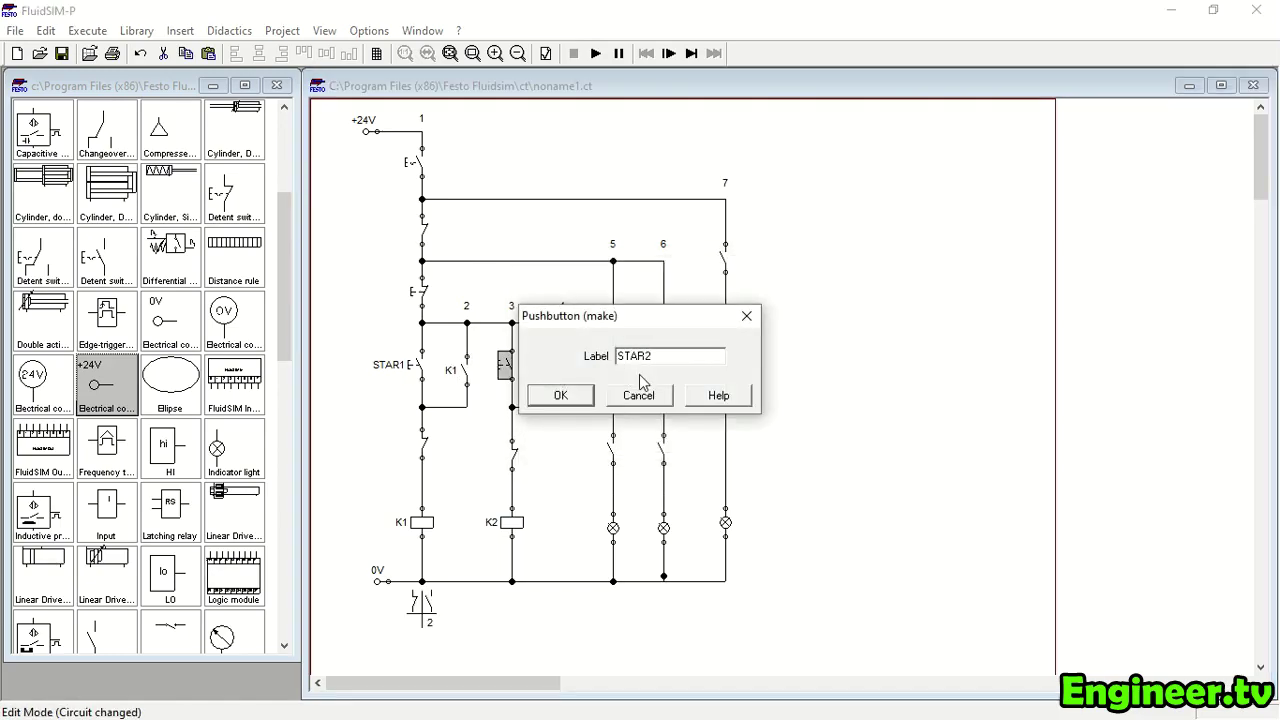
click(563, 397)
double_click(559, 372)
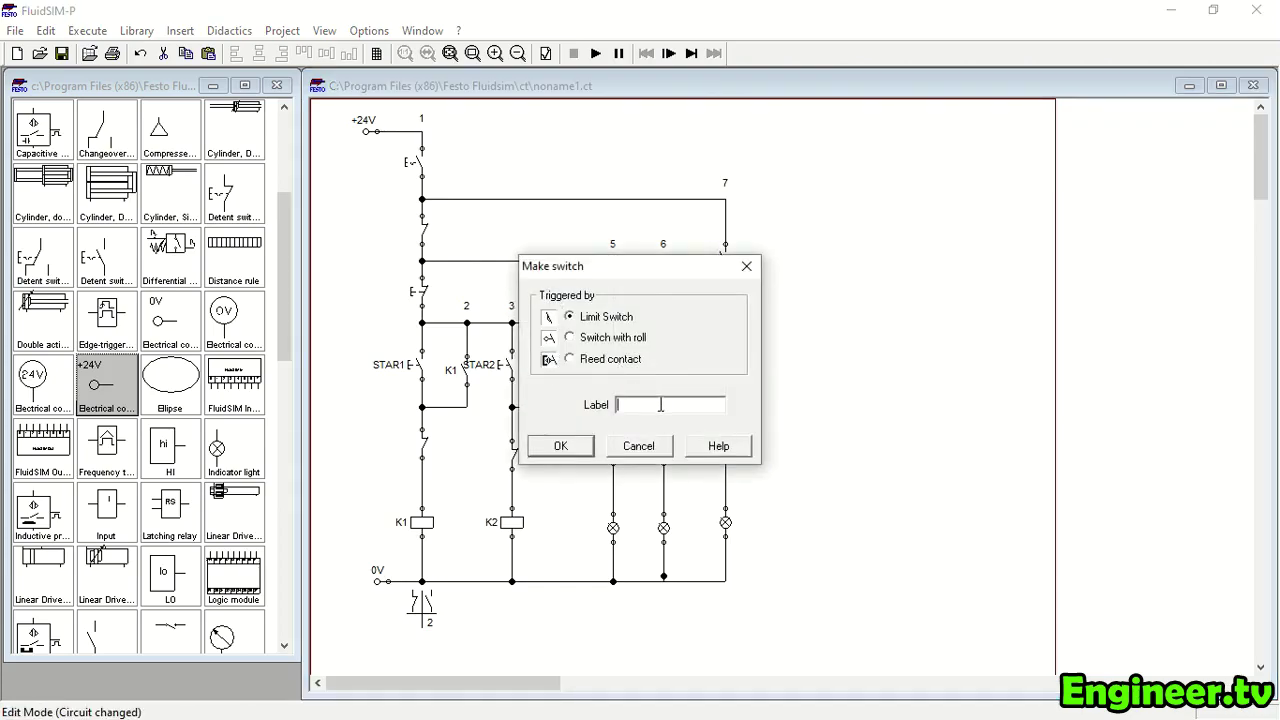
text(K2)
click(561, 447)
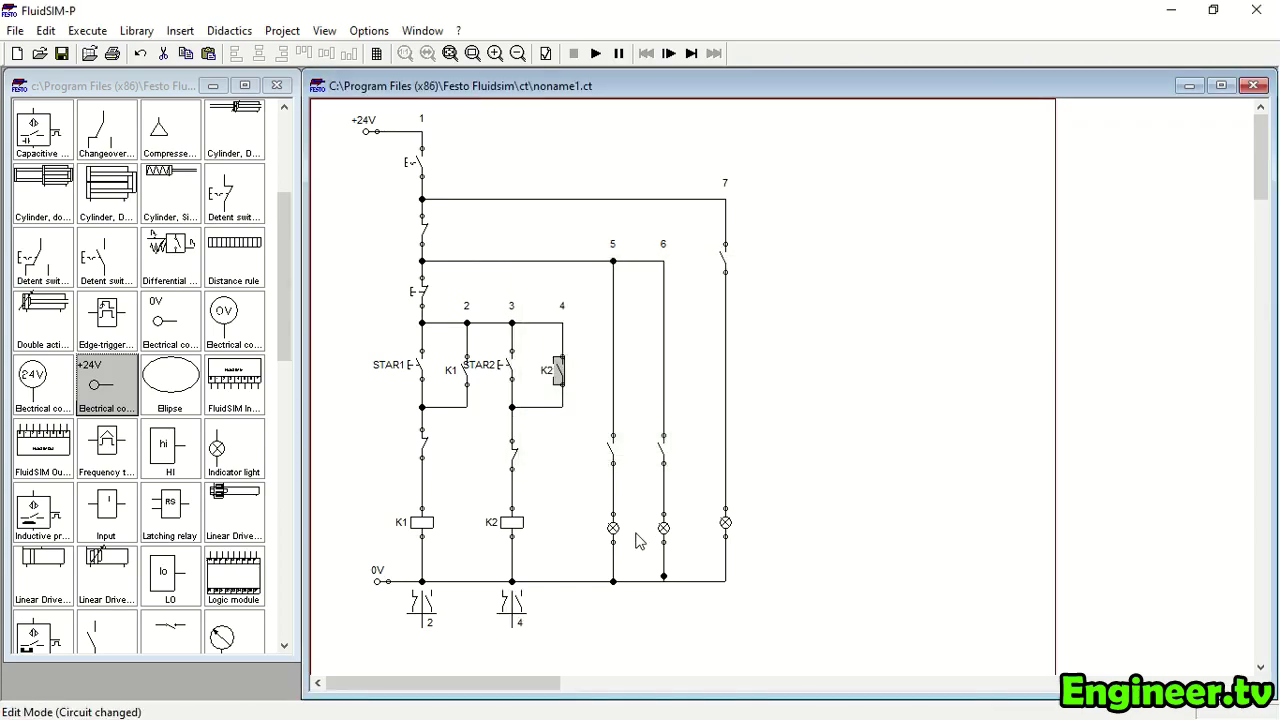
Label the make switch above the first indicator light K1 and the one above the second indicator light K2
double_click(615, 456)
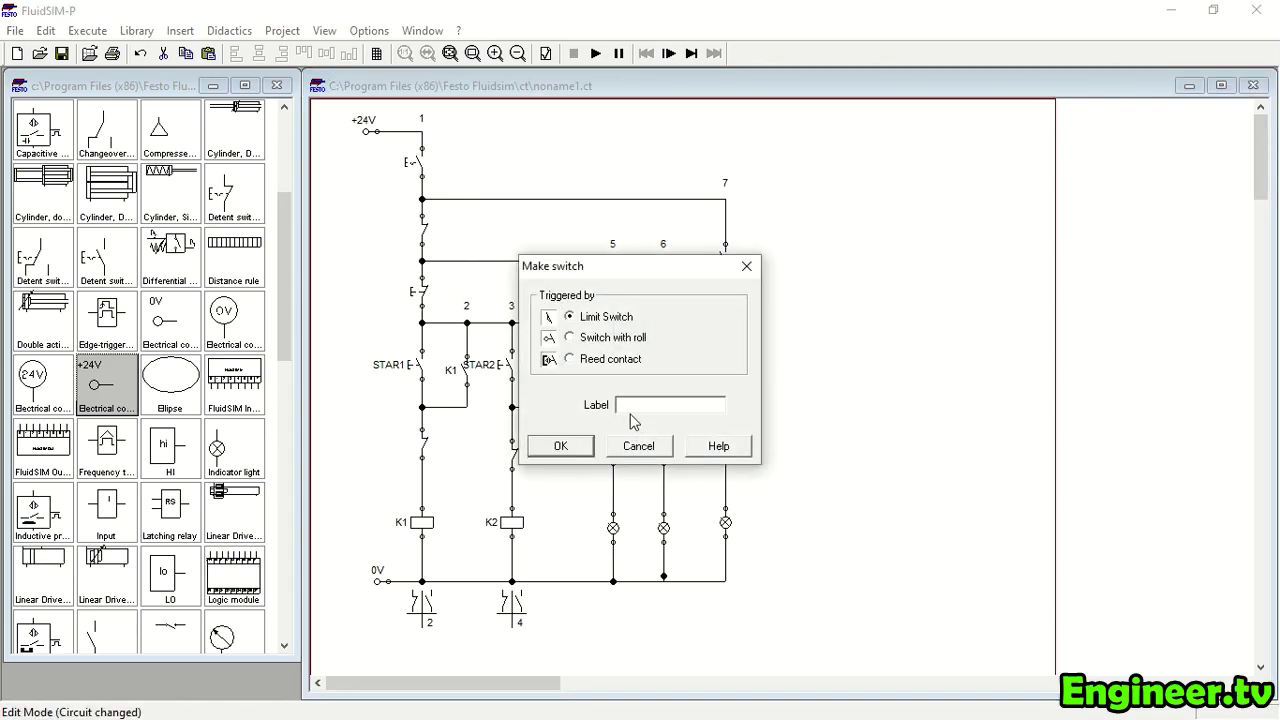
click(561, 446)
double_click(664, 452)
click(541, 455)
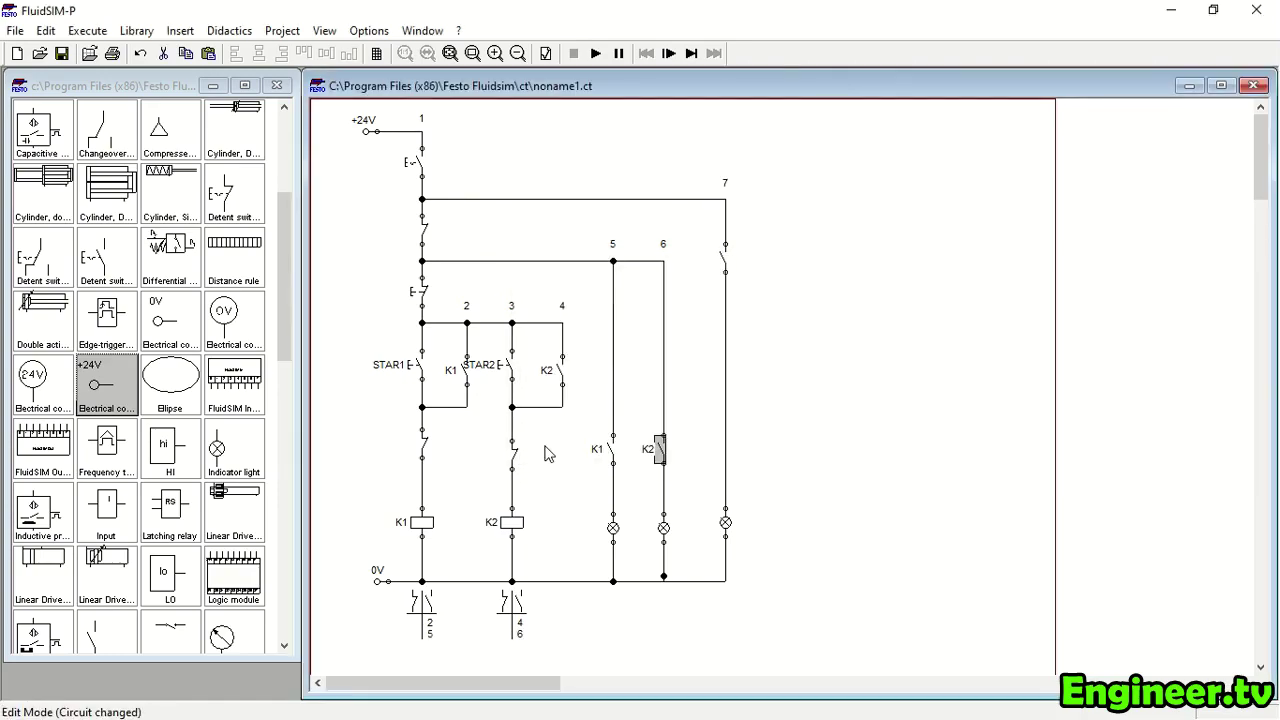
Label the break switch above relay K1 as K2 and the break switch above relay K2 as K1
double_click(424, 446)
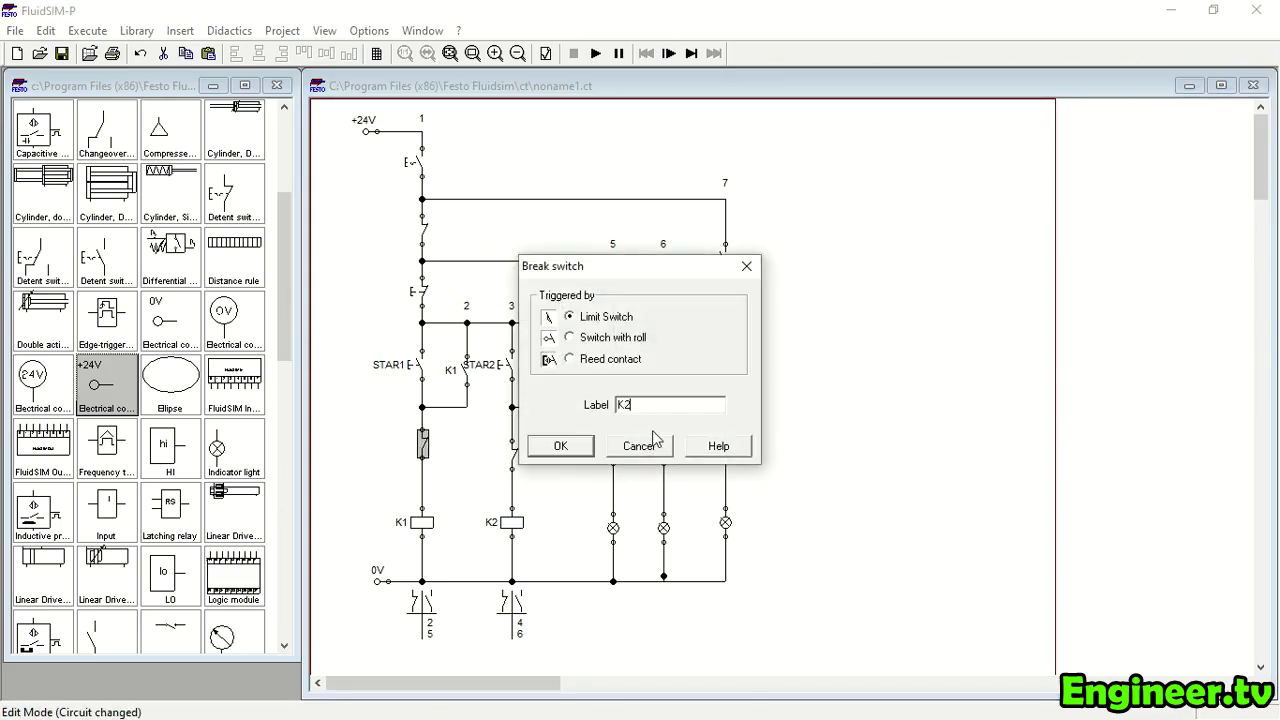
text(K2)
click(535, 447)
double_click(517, 444)
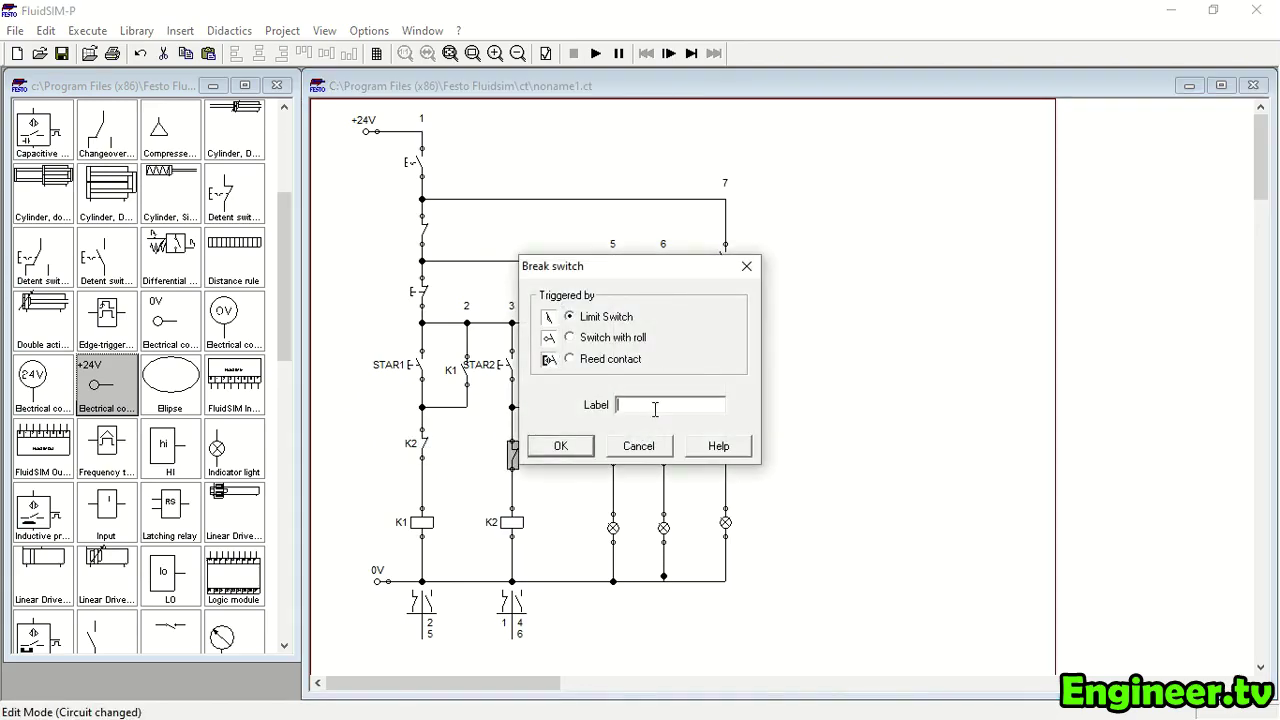
click(588, 451)
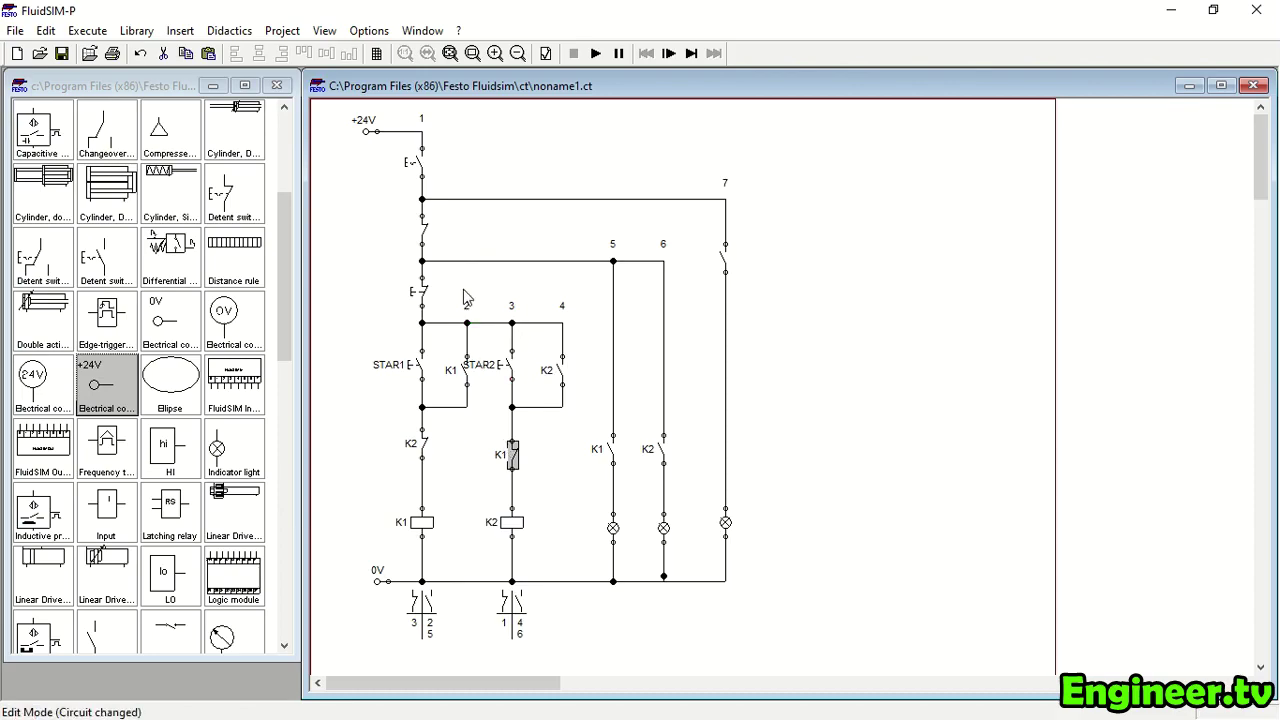
Label the break pushbutton in the first current path STOP and the break switch above it OL
double_click(420, 291)
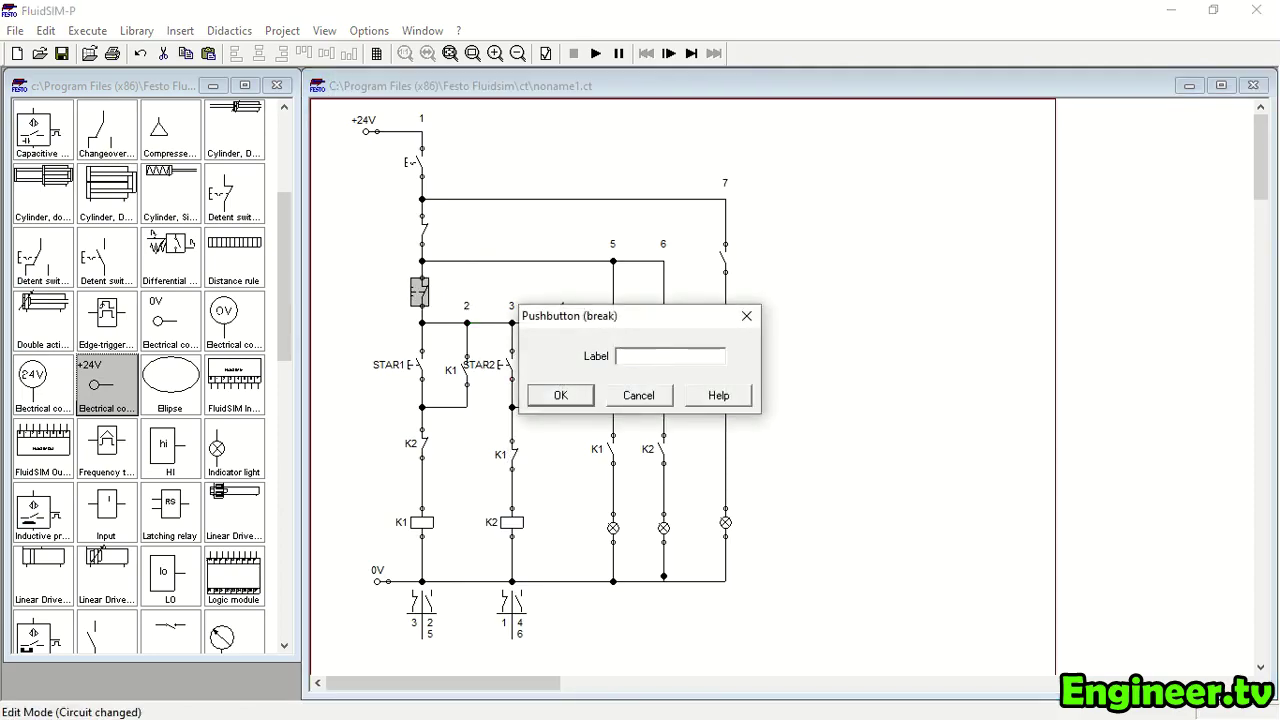
click(550, 394)
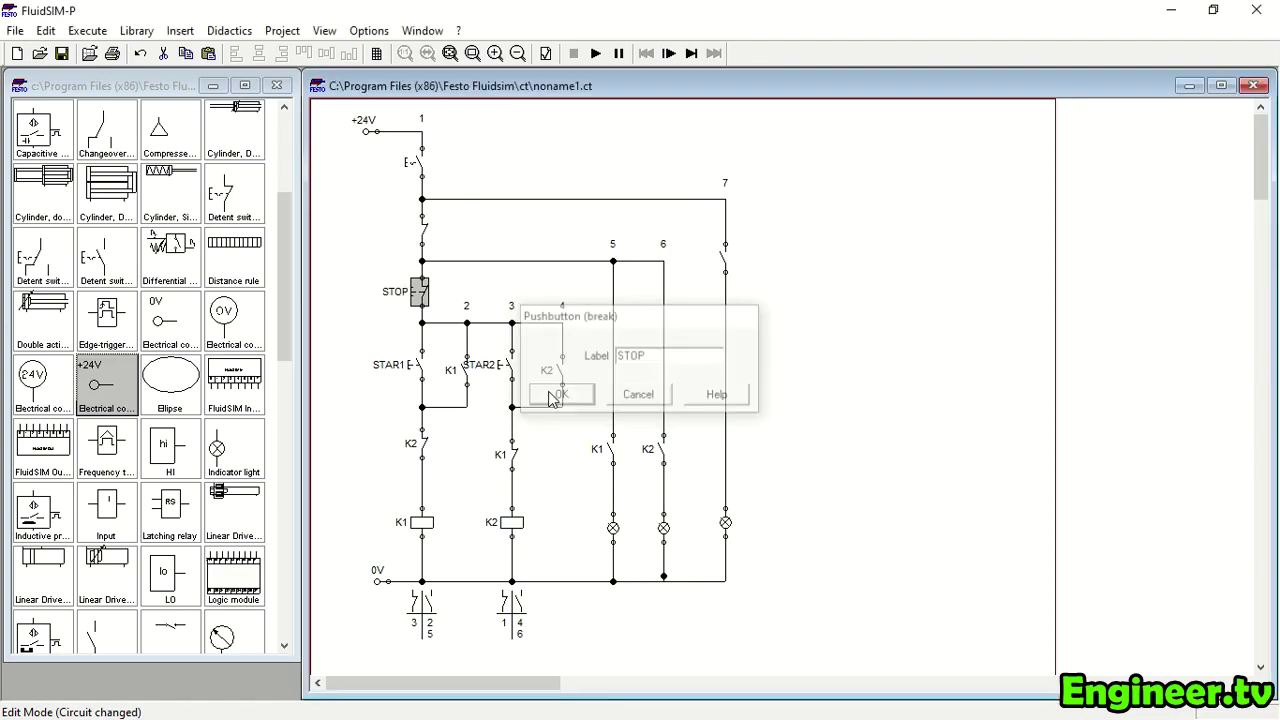
double_click(430, 234)
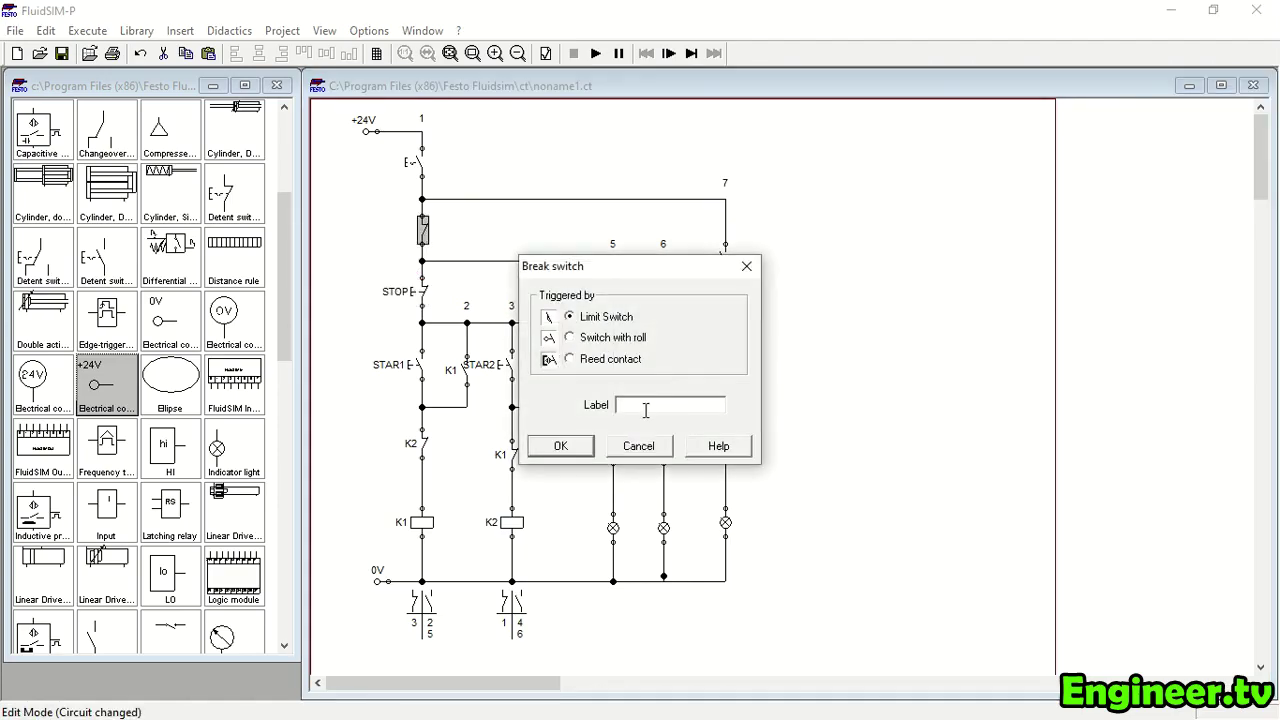
click(560, 446)
Label the make detent switch just below the +24V supply MCB
double_click(423, 168)
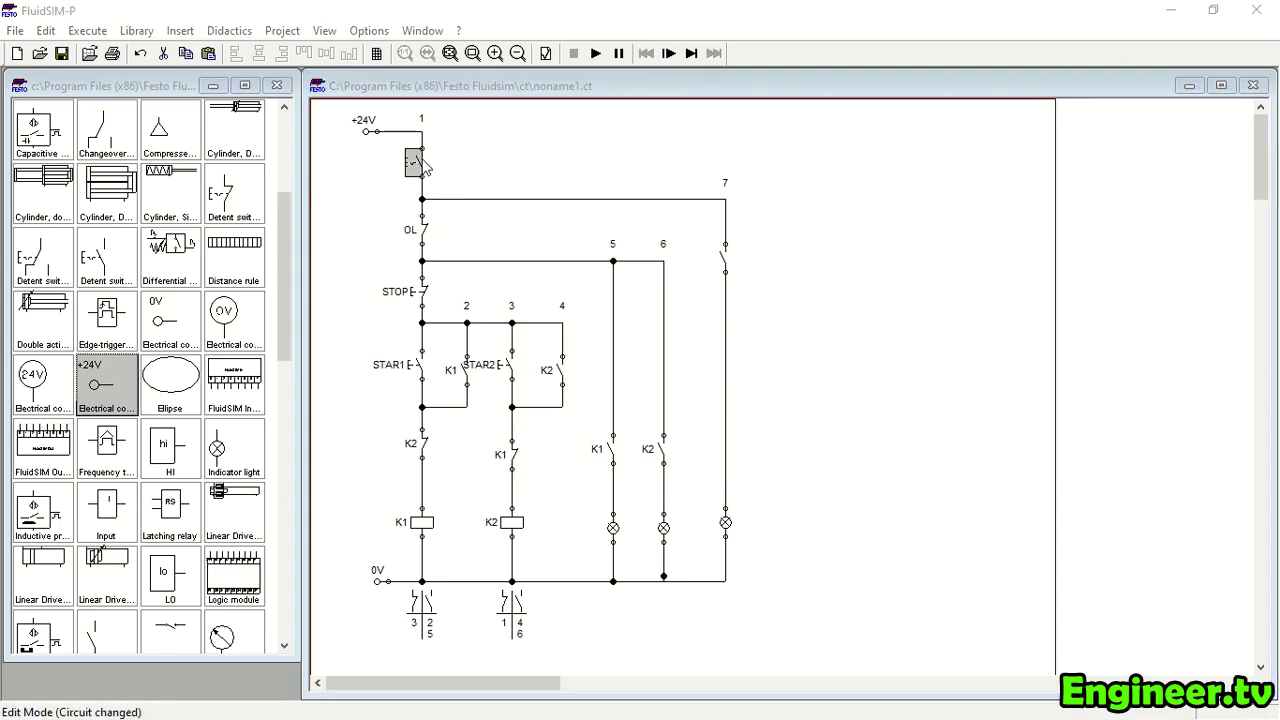
text(MCB)
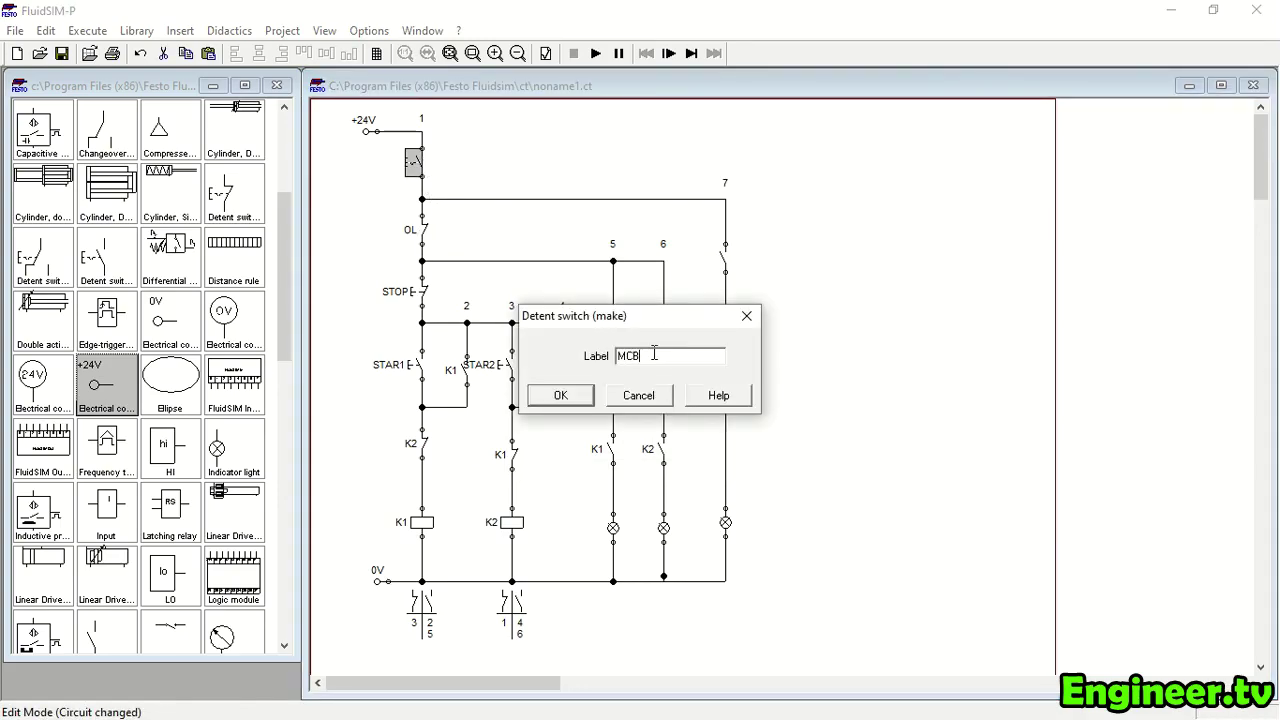
click(563, 396)
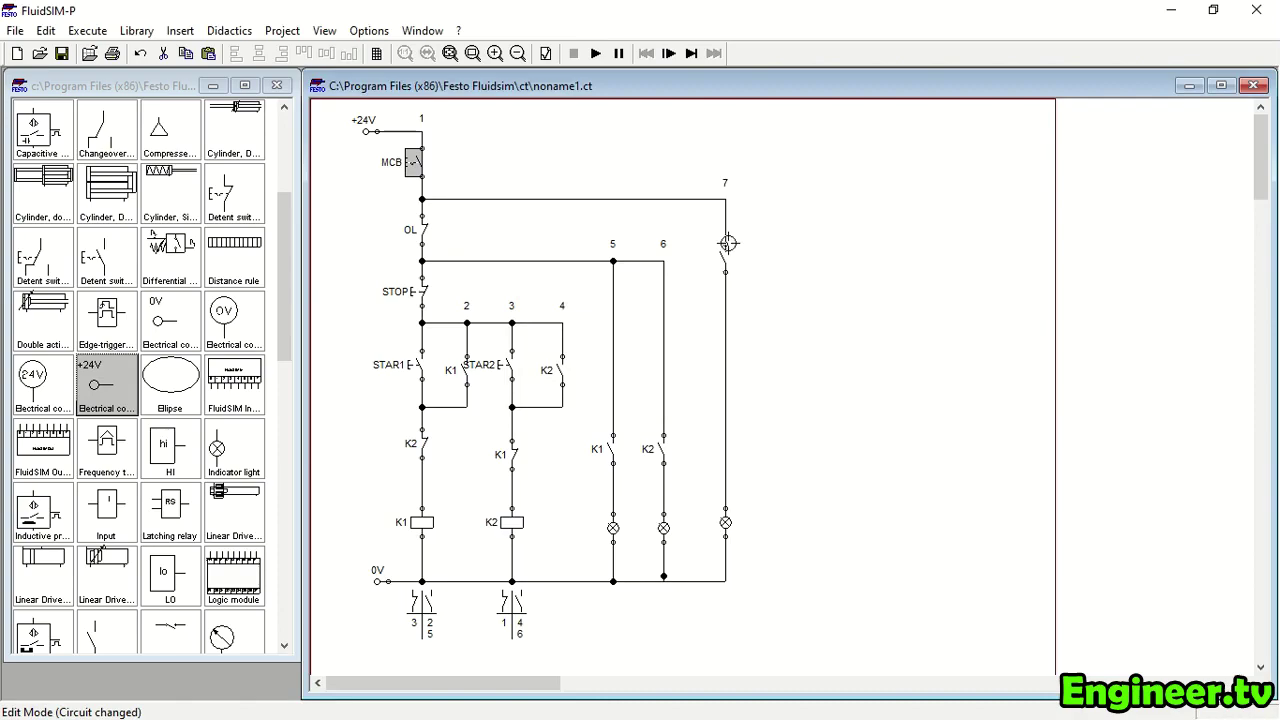
Label the make switch above the third indicator light OL, keeping it triggered by a limit switch
double_click(727, 261)
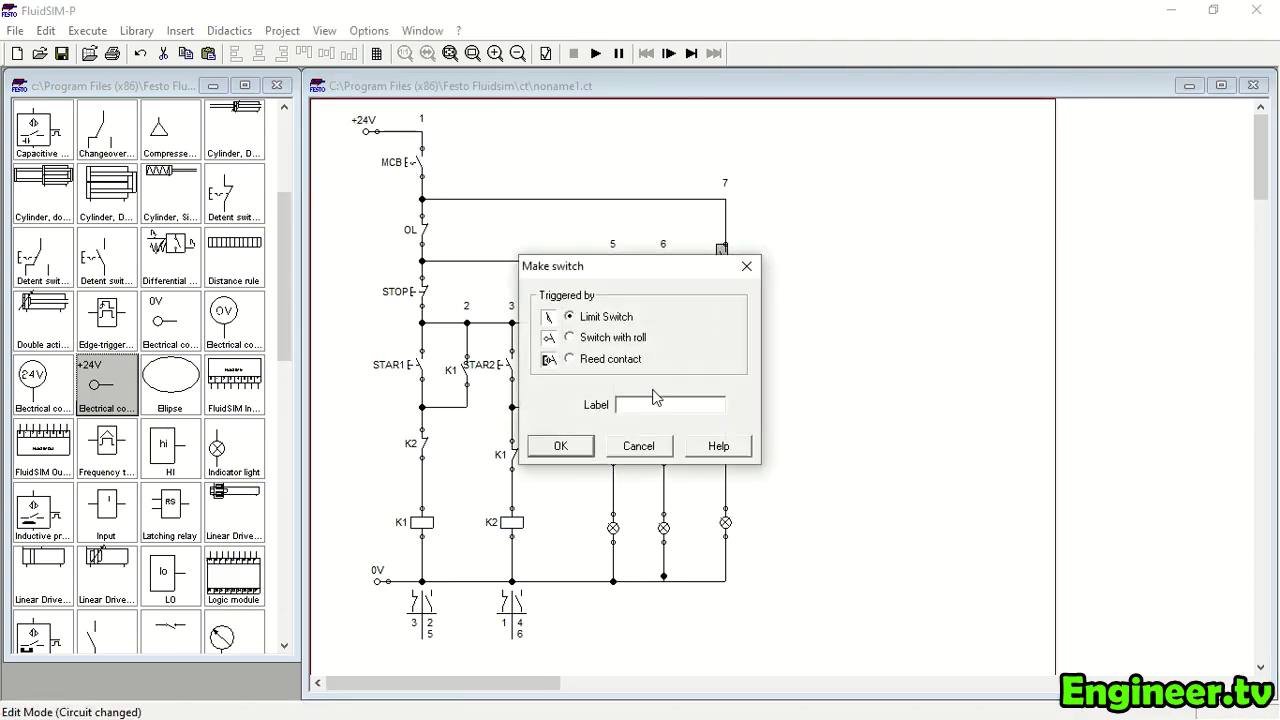
key(Escape)
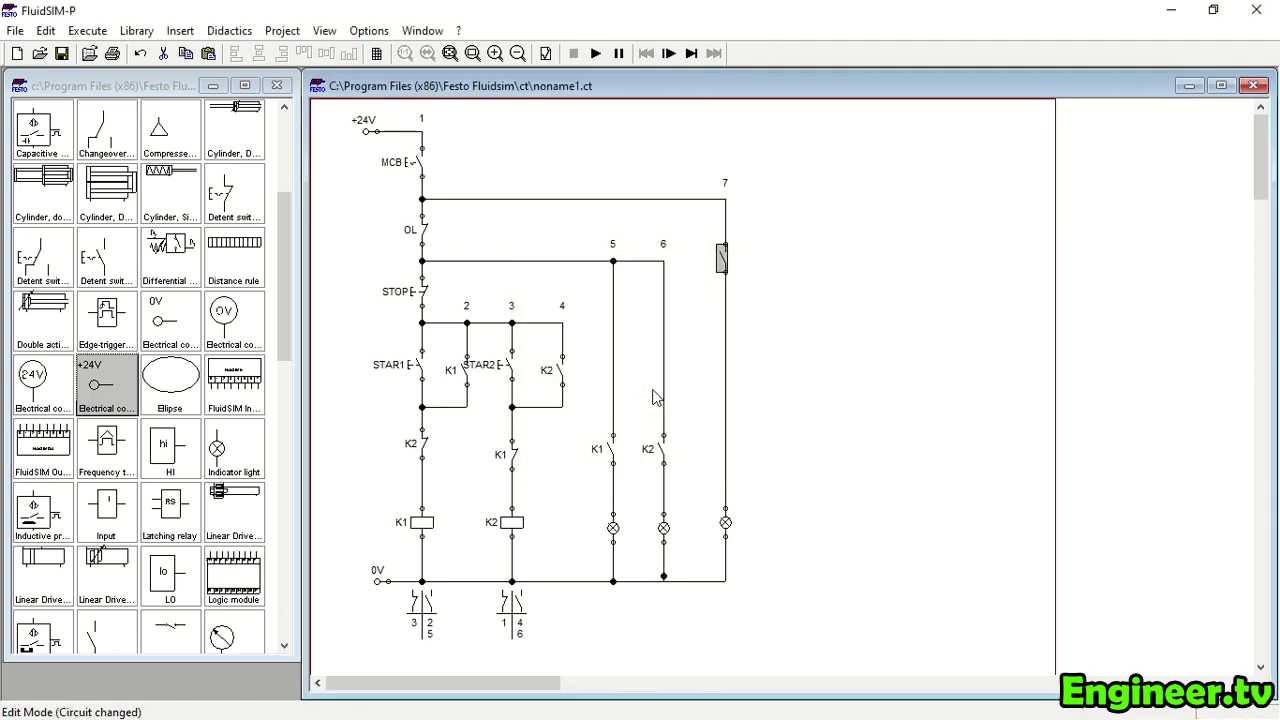
double_click(720, 257)
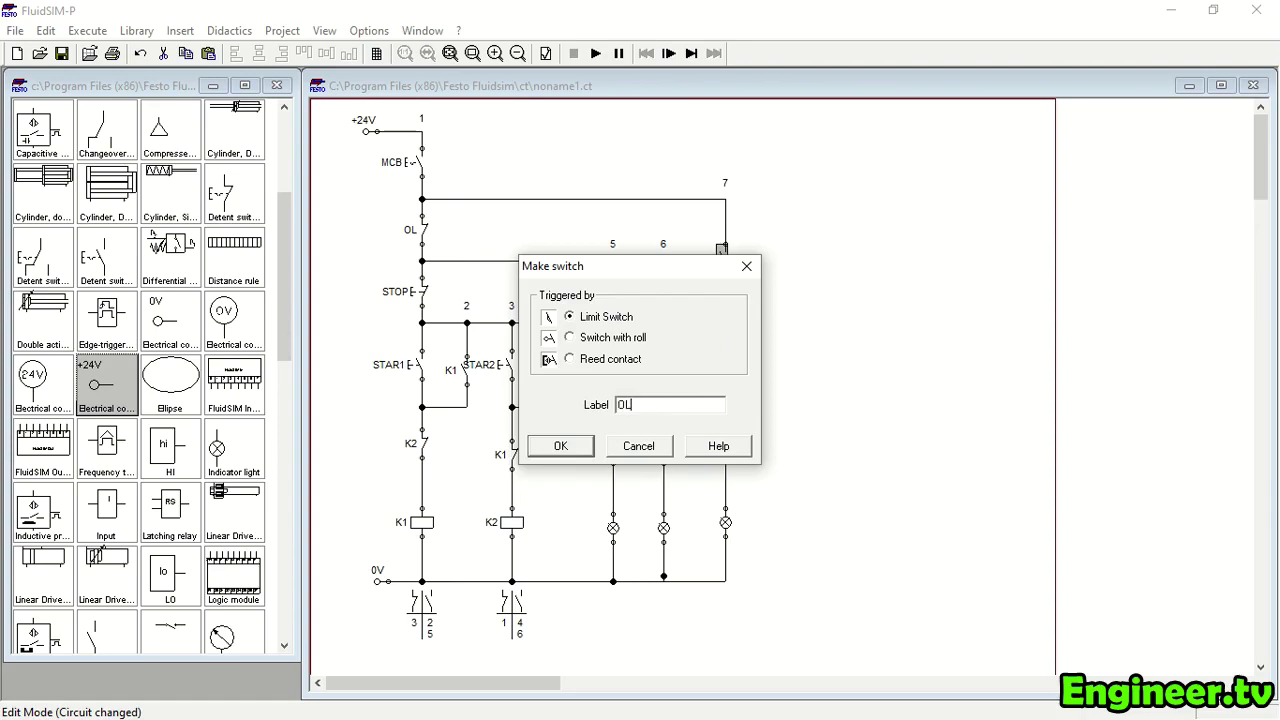
click(571, 447)
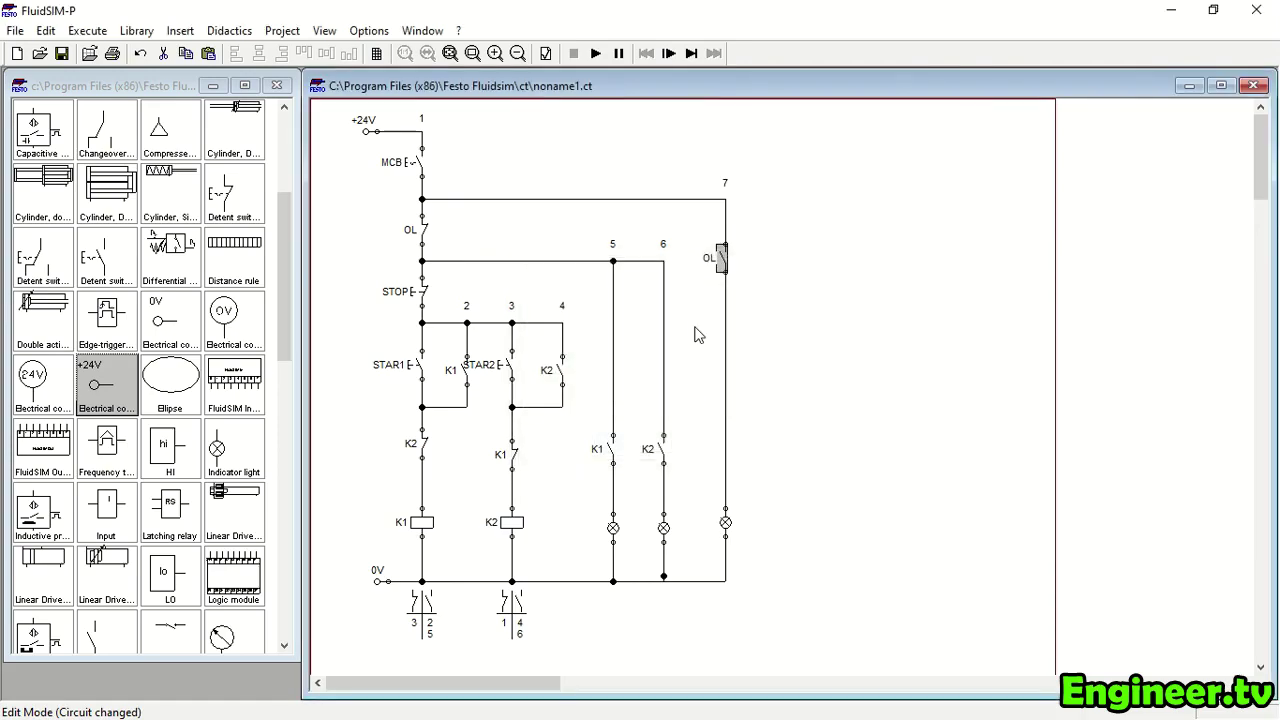
Set the signal color of the third indicator light, in current path 7, to yellow
double_click(726, 525)
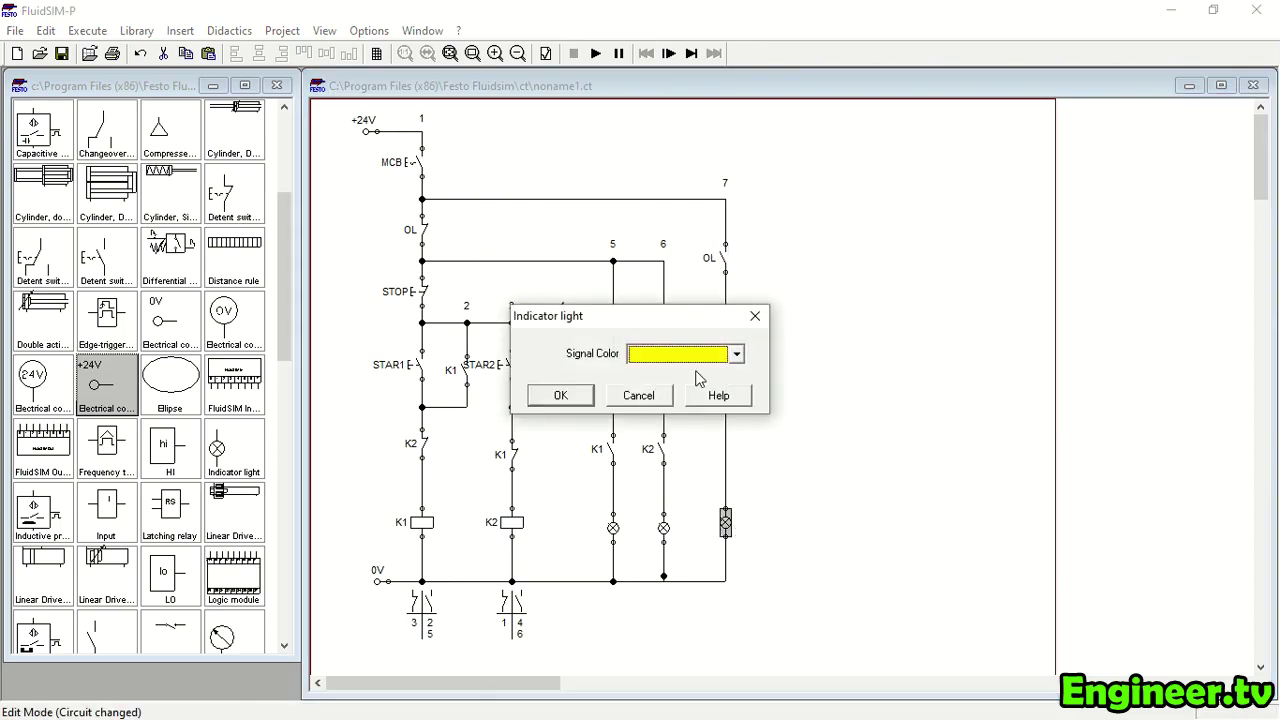
click(736, 354)
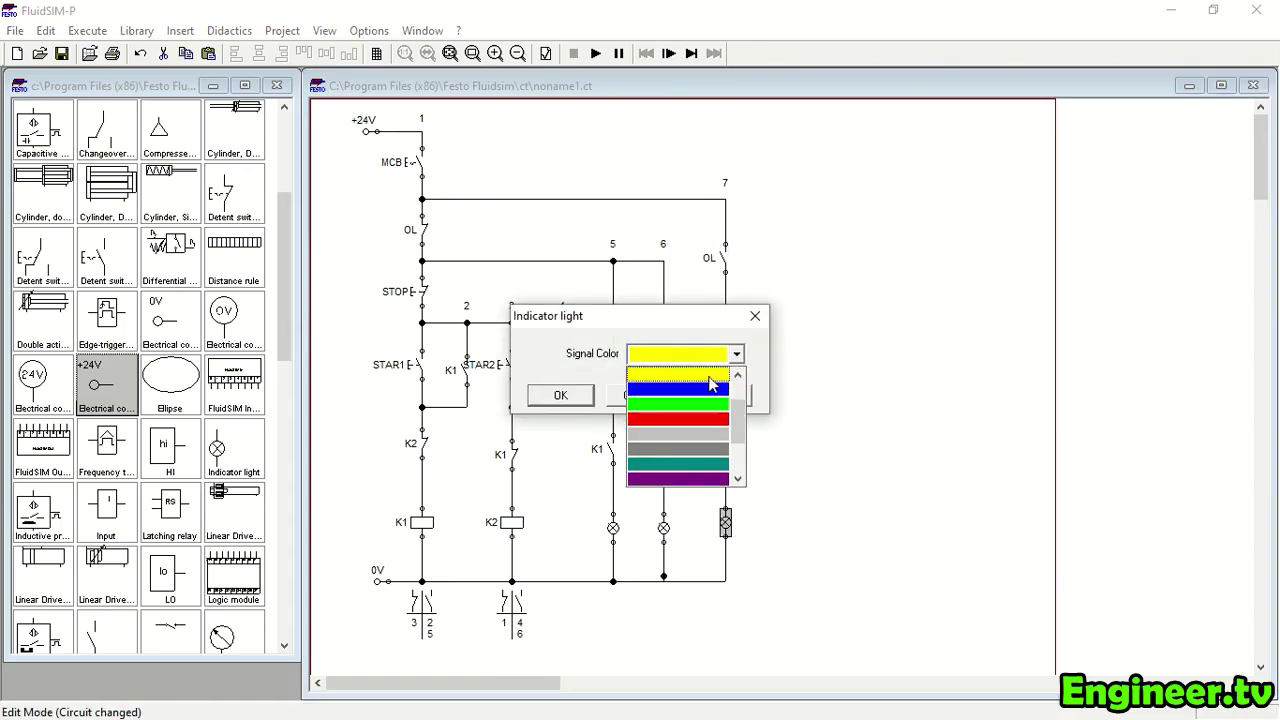
click(678, 375)
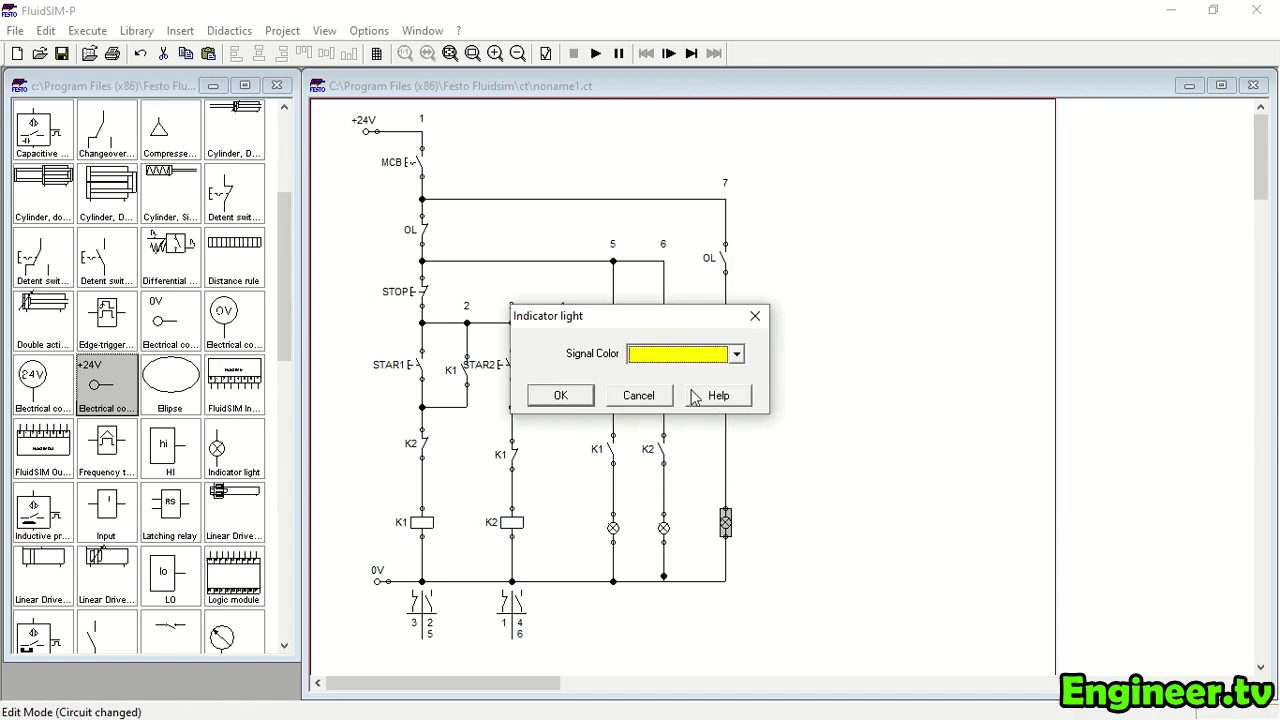
click(561, 396)
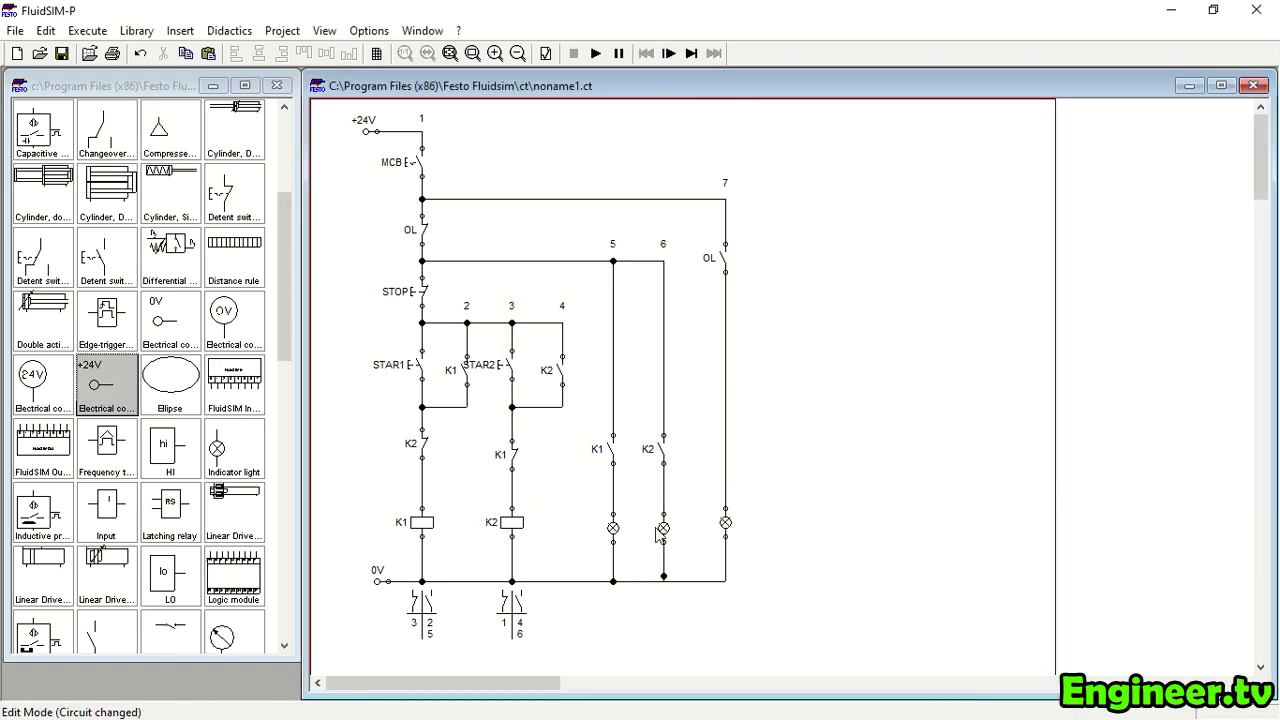
Set the signal color of the indicator lights in current paths 6 and 5 to green
double_click(663, 528)
click(737, 354)
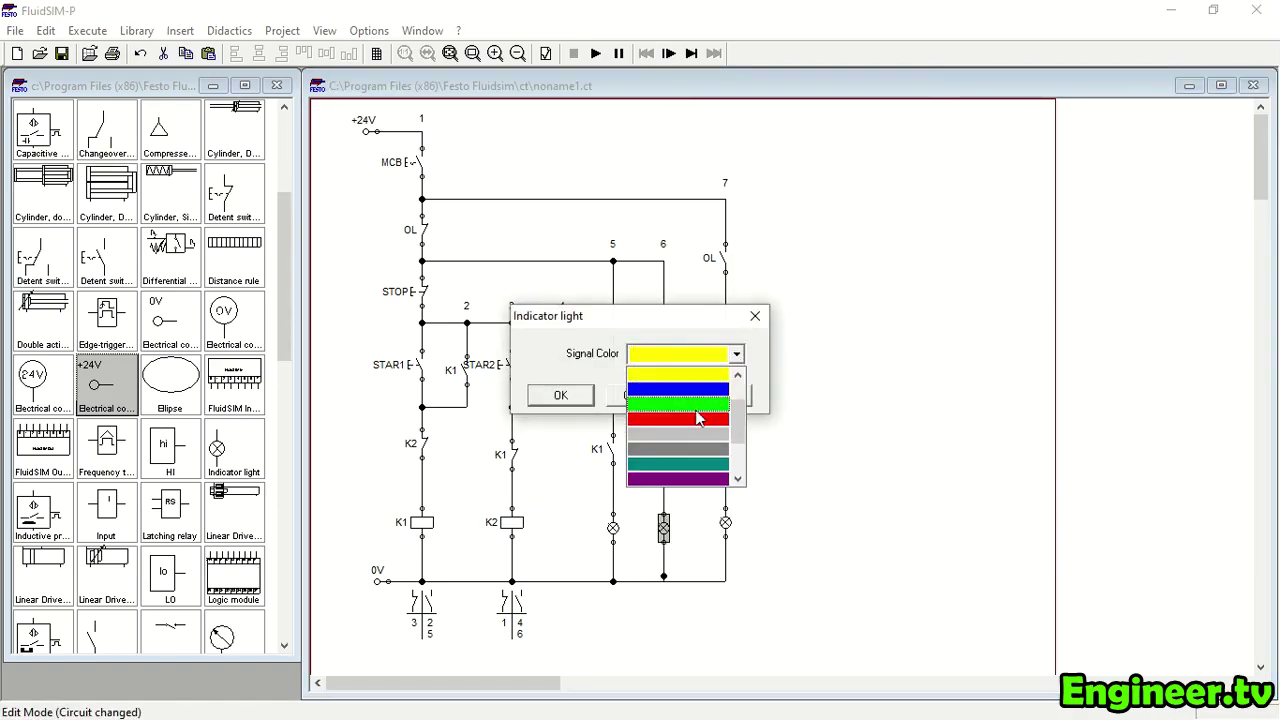
click(678, 401)
click(576, 393)
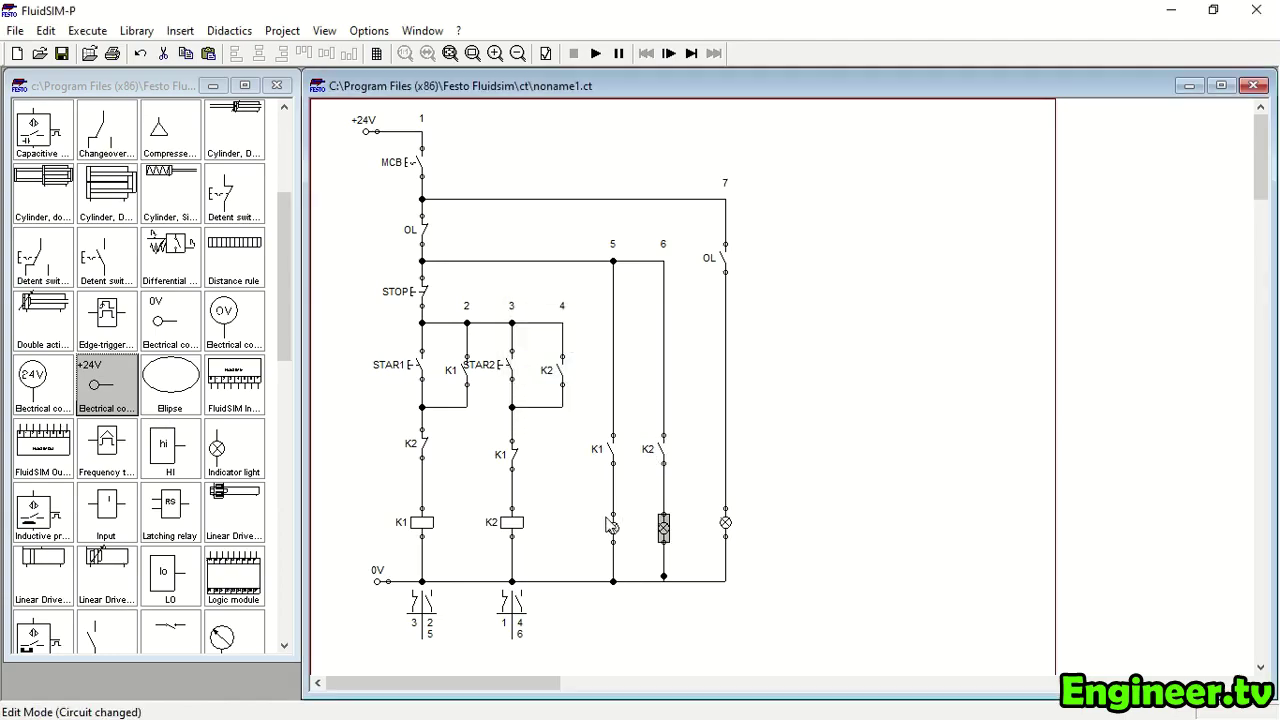
double_click(613, 528)
click(736, 354)
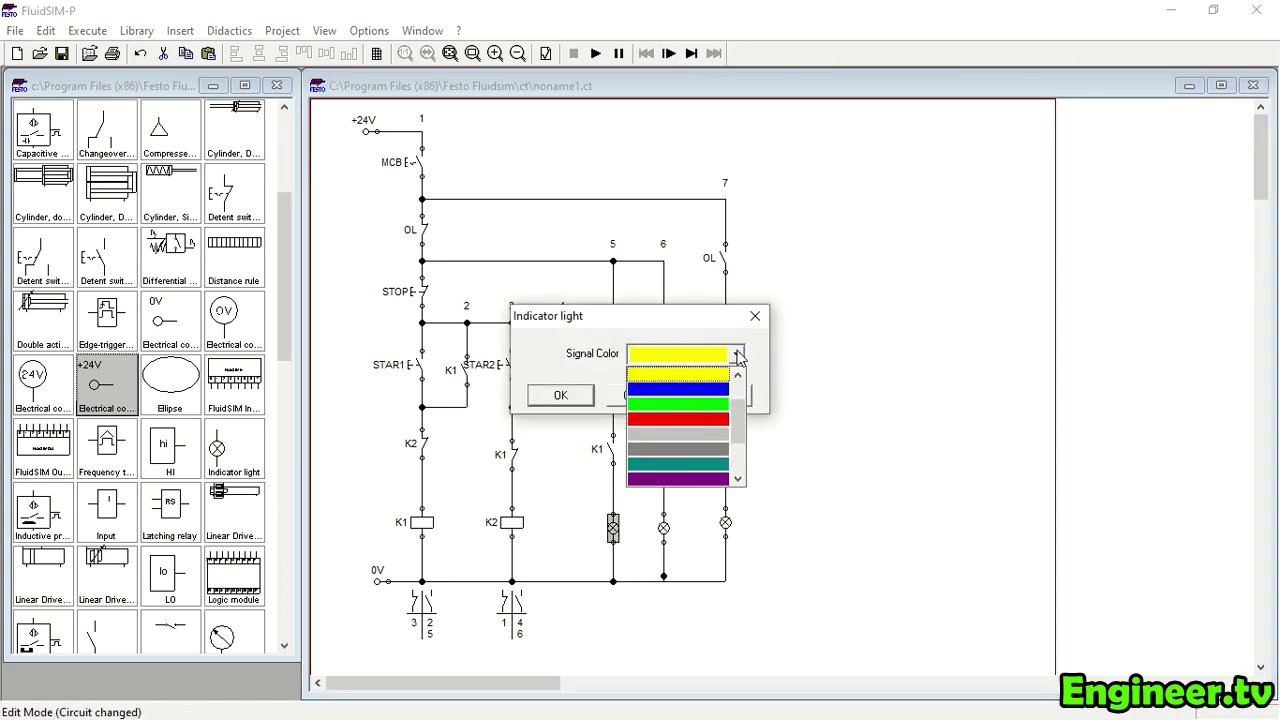
click(702, 409)
click(578, 402)
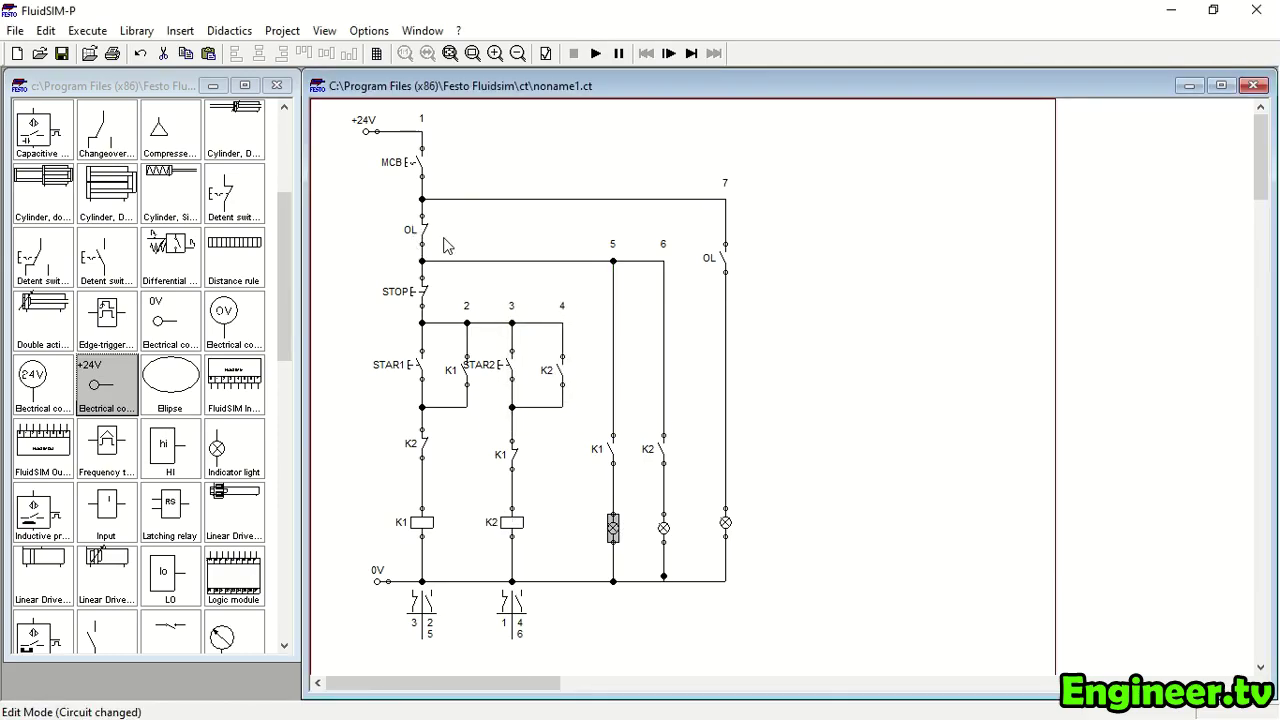
Designate the upper and lower terminals of the OL make switch above the third indicator light as 97 and 98
double_click(726, 245)
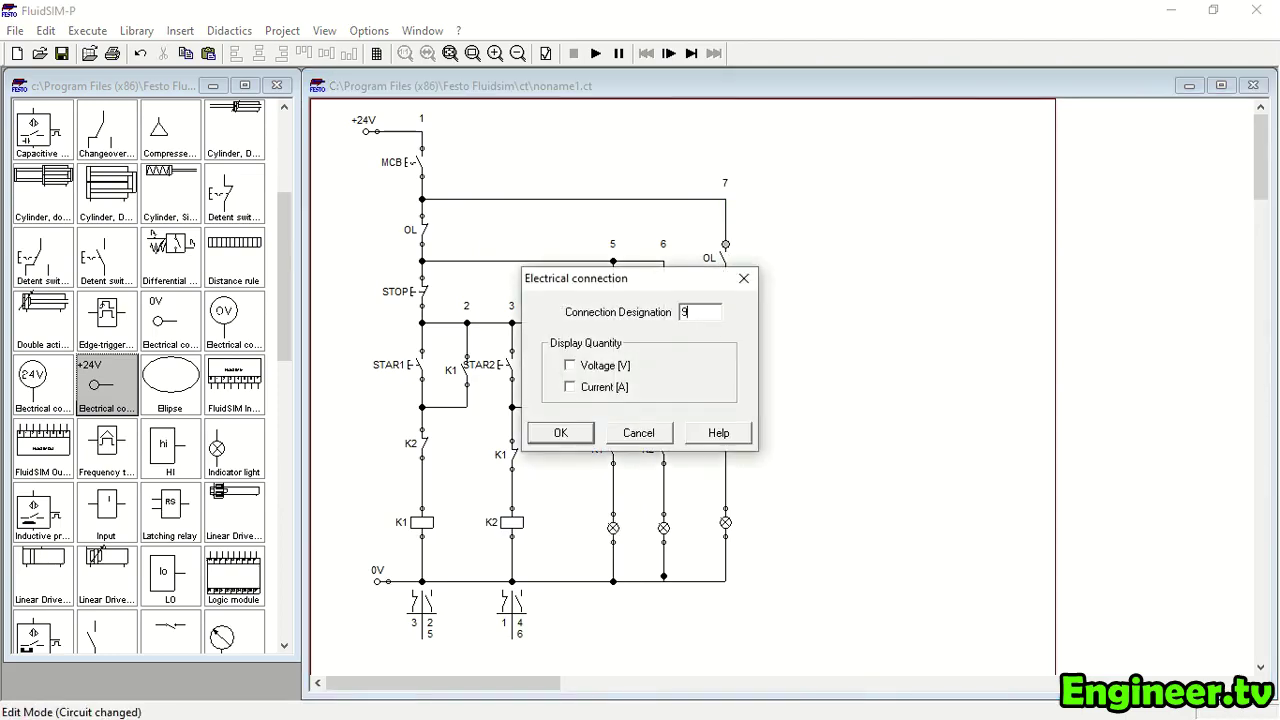
text(97)
key(Return)
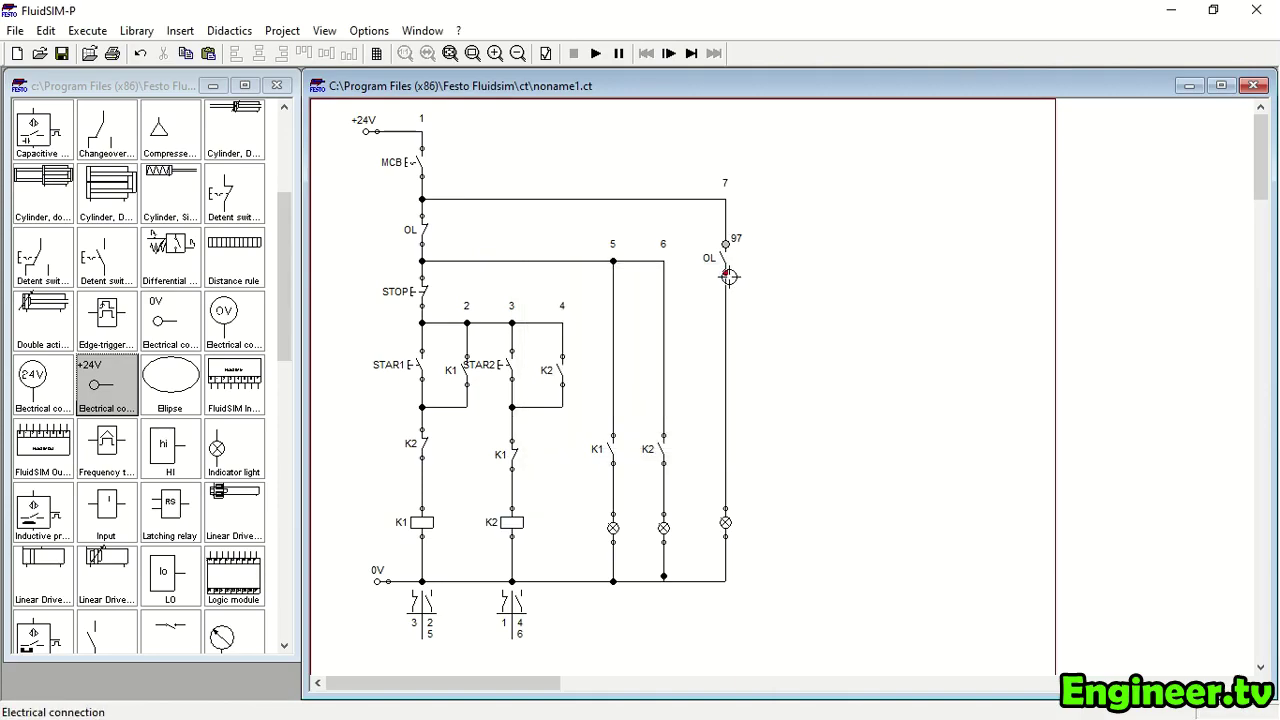
double_click(726, 245)
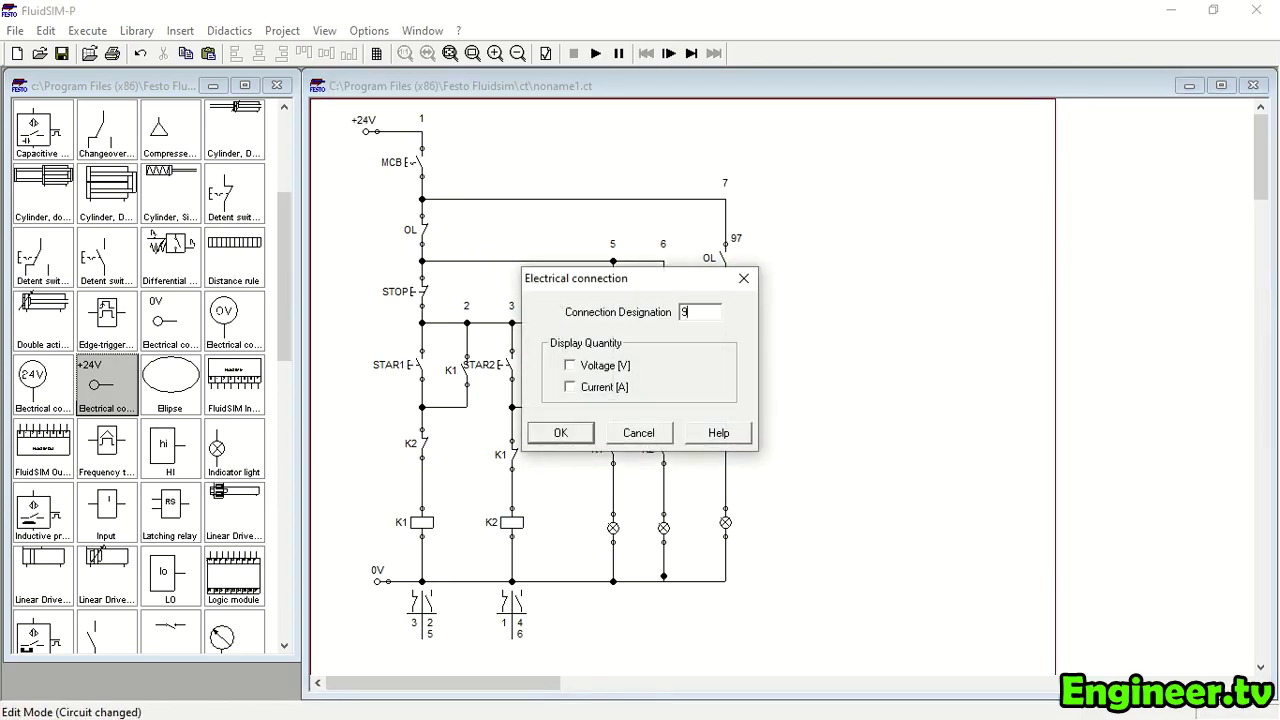
click(560, 433)
Designate the upper and lower terminals of the OL break switch below MCB as 95 and 96
double_click(422, 215)
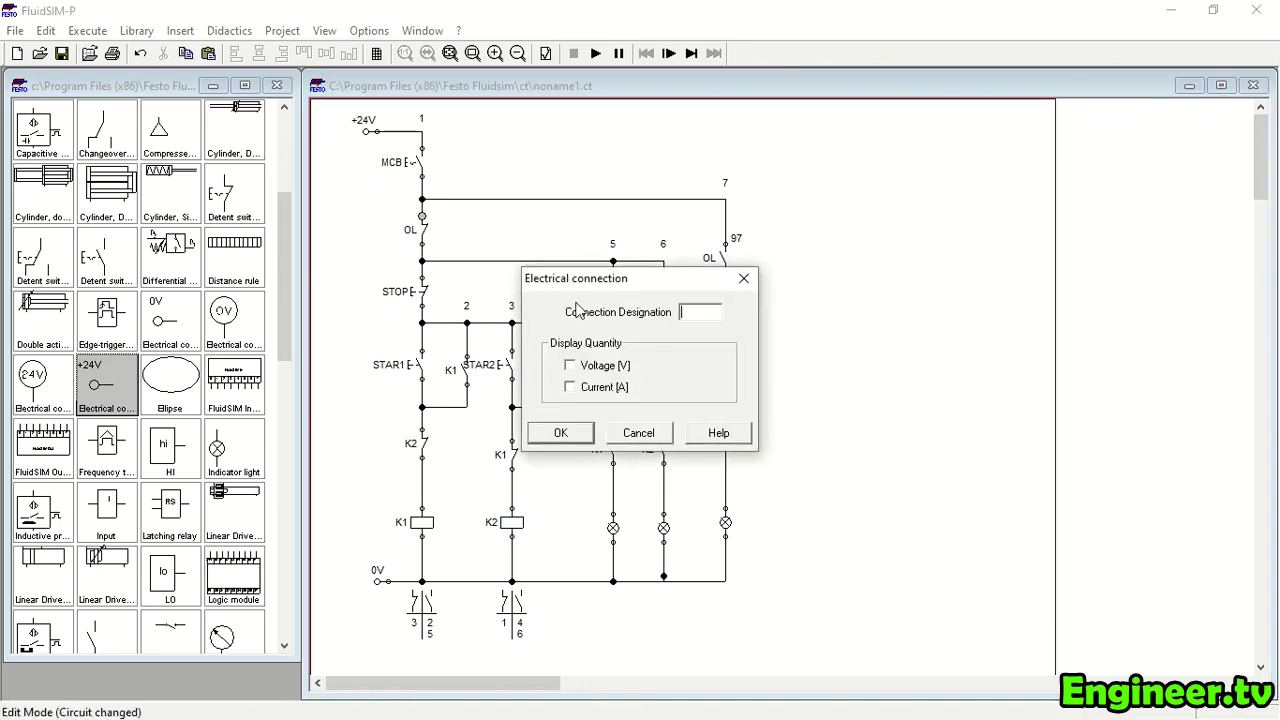
click(560, 433)
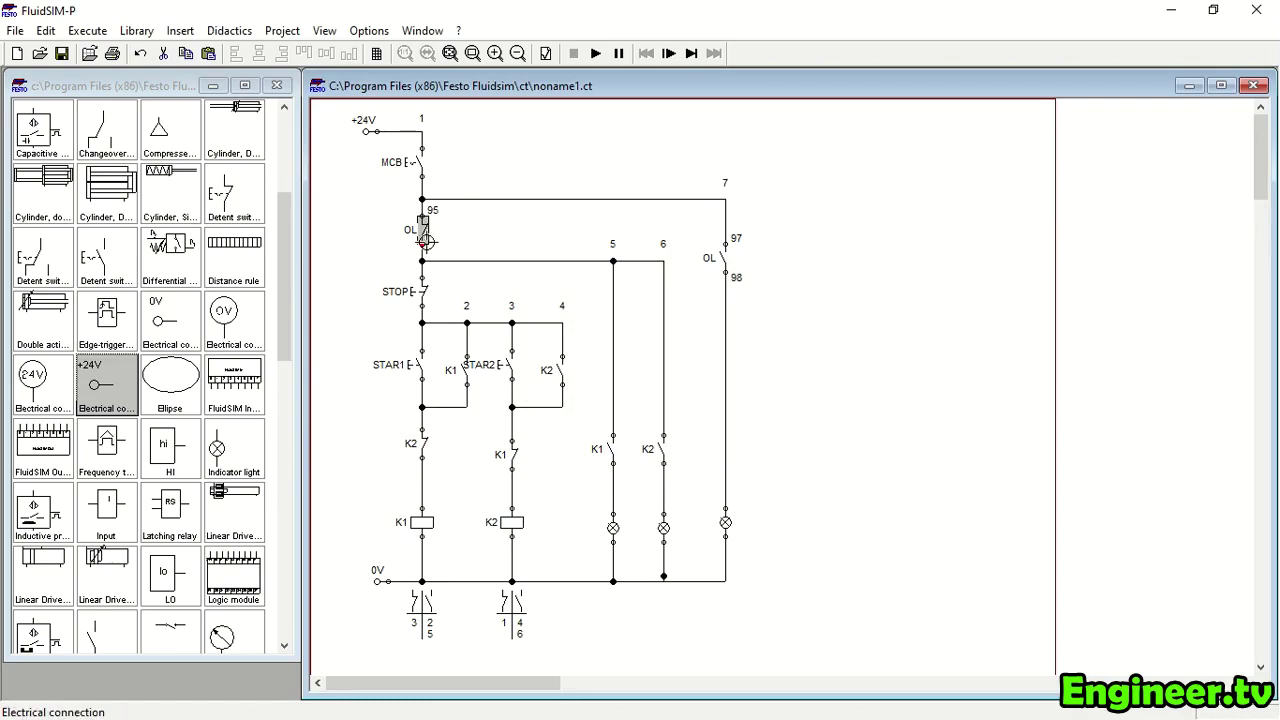
double_click(422, 243)
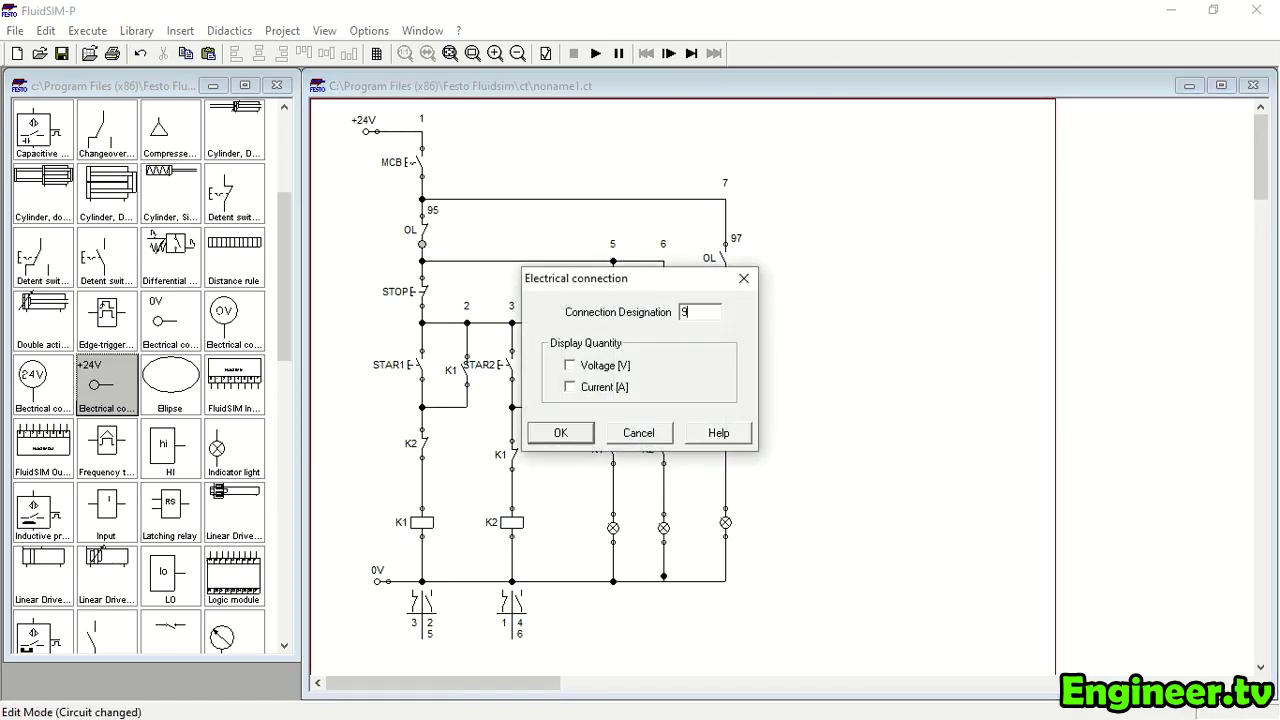
click(560, 433)
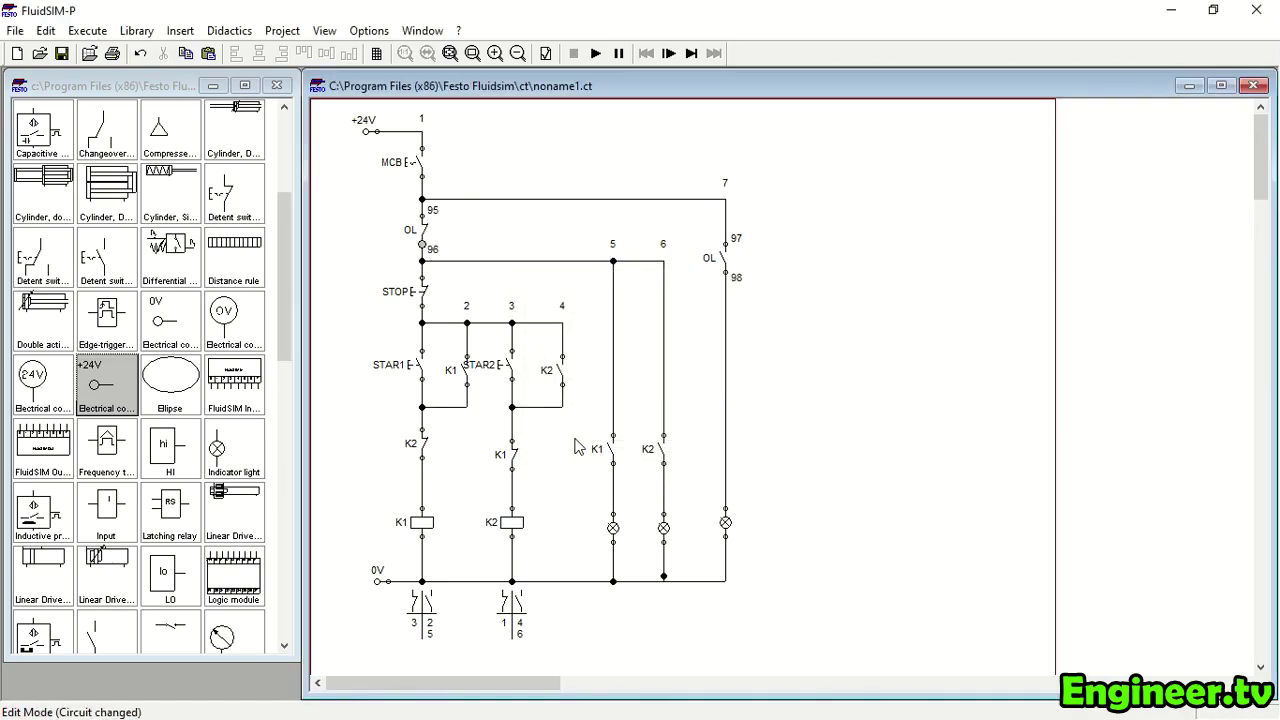
Designate the upper and lower terminals of relay coil K1 as A1 and A2
double_click(422, 508)
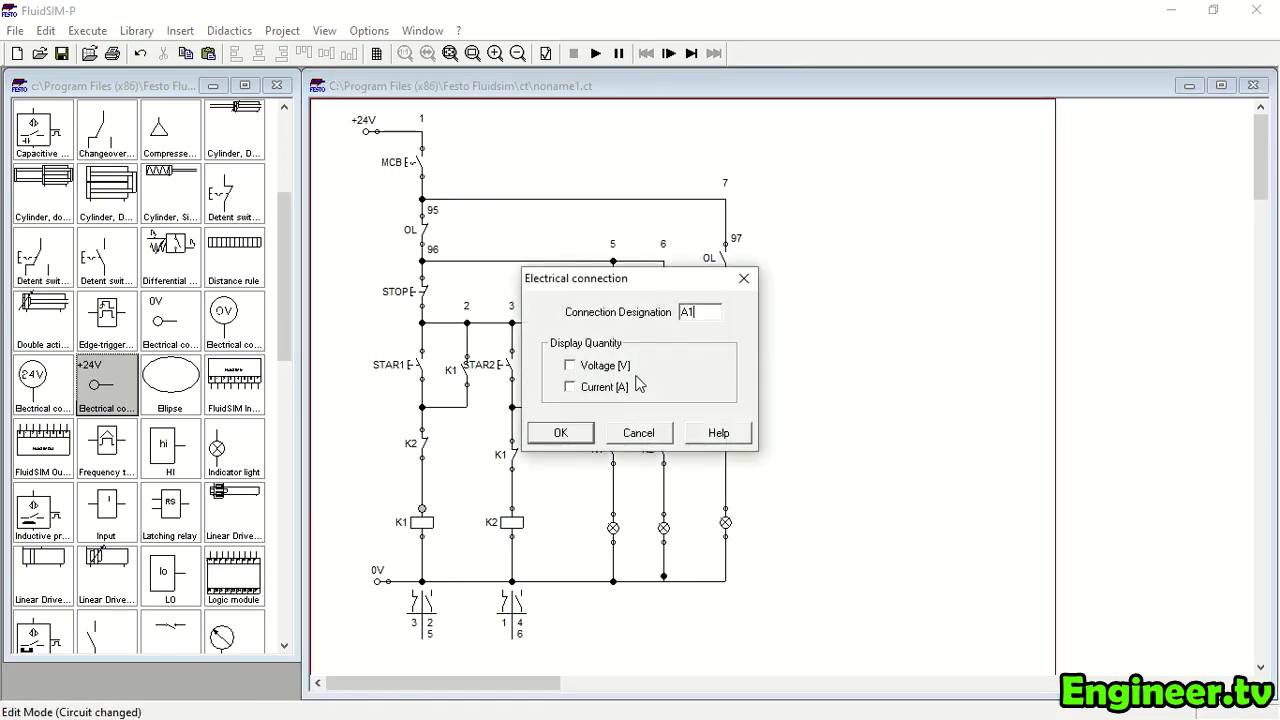
click(560, 433)
double_click(422, 537)
text(A2)
click(560, 433)
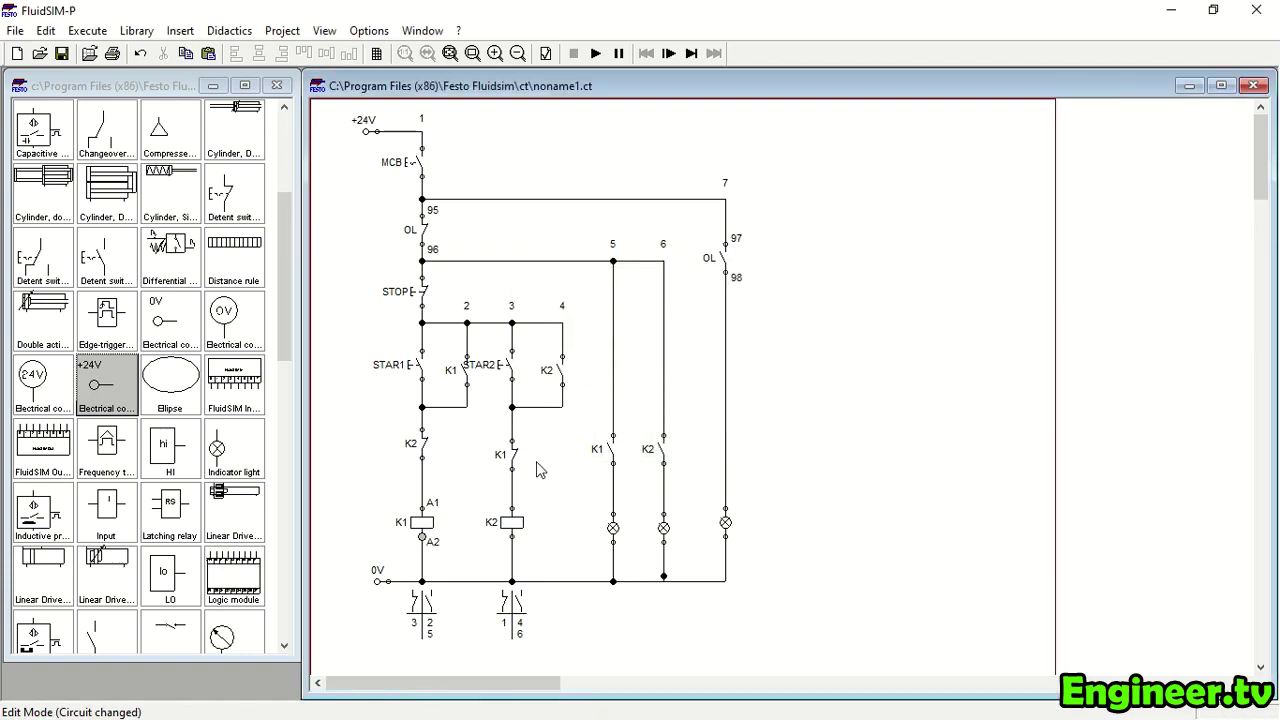
Designate the upper and lower terminals of relay coil K2 as A1 and A2
double_click(512, 504)
text(A1)
click(561, 432)
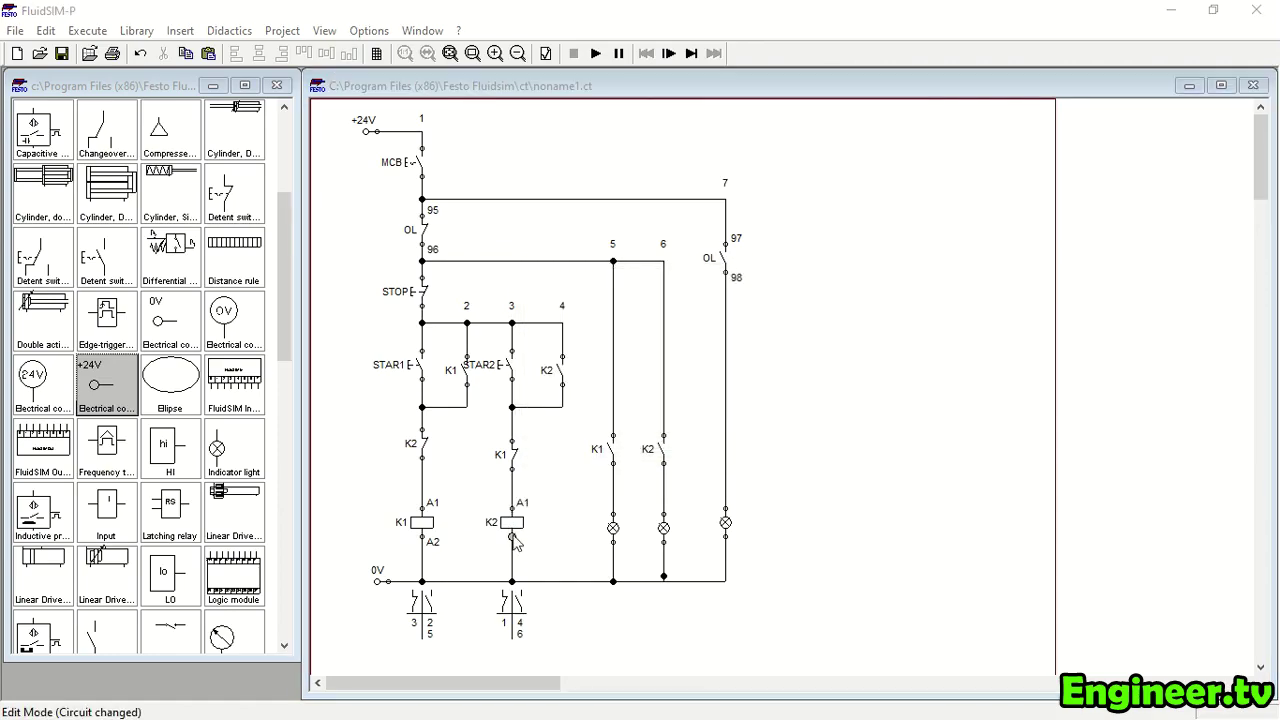
double_click(512, 537)
text(A2)
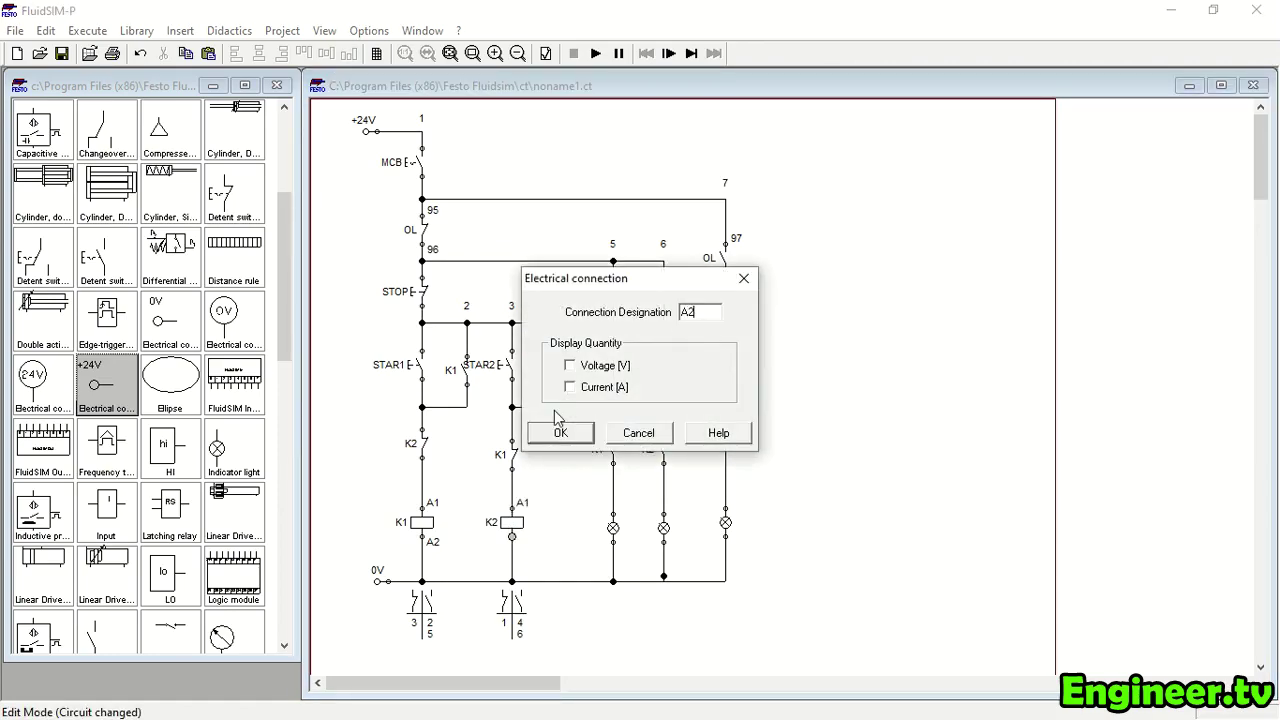
click(561, 432)
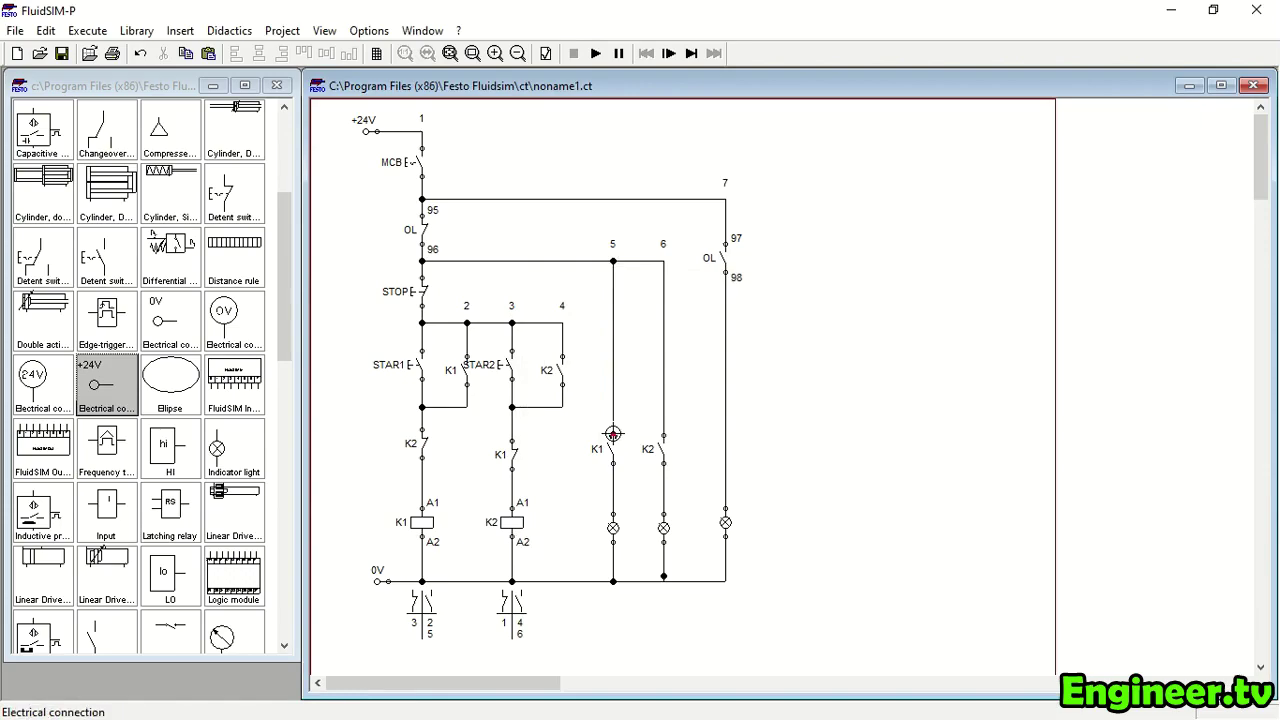
Designate the upper and lower terminals of the K1 make switch above the first indicator light as 13 and 14
double_click(613, 434)
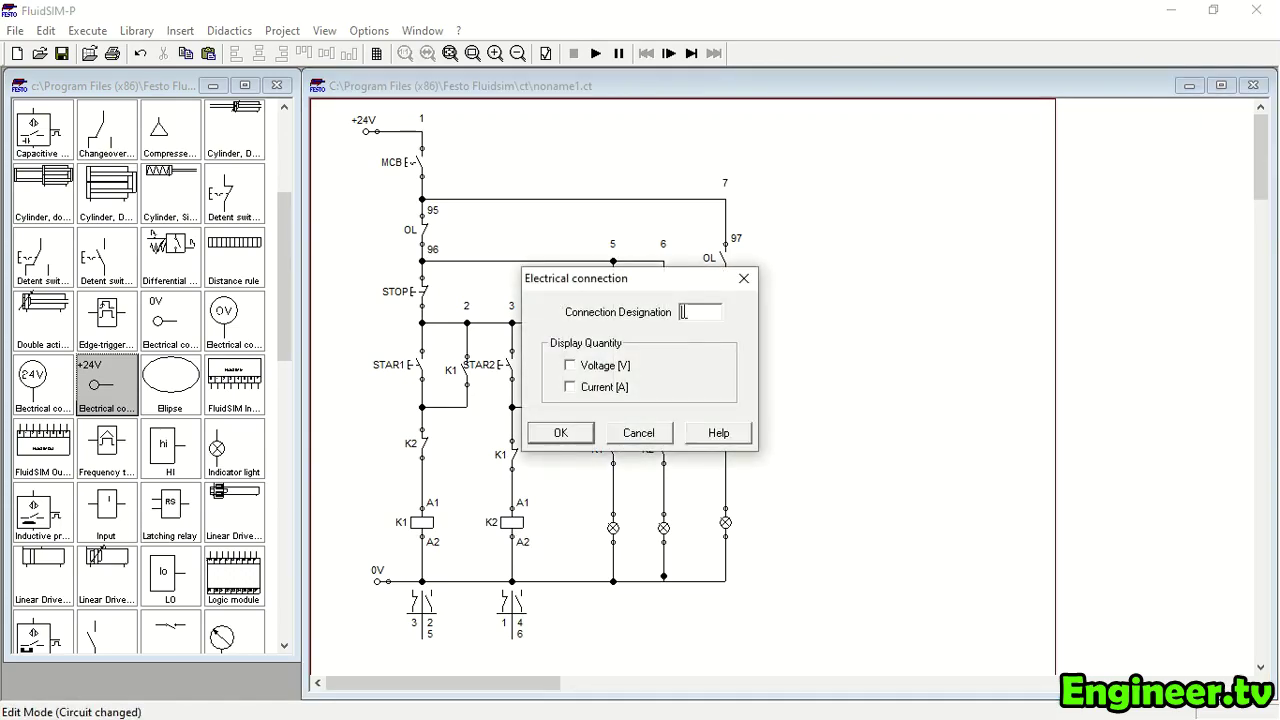
text(13)
click(532, 437)
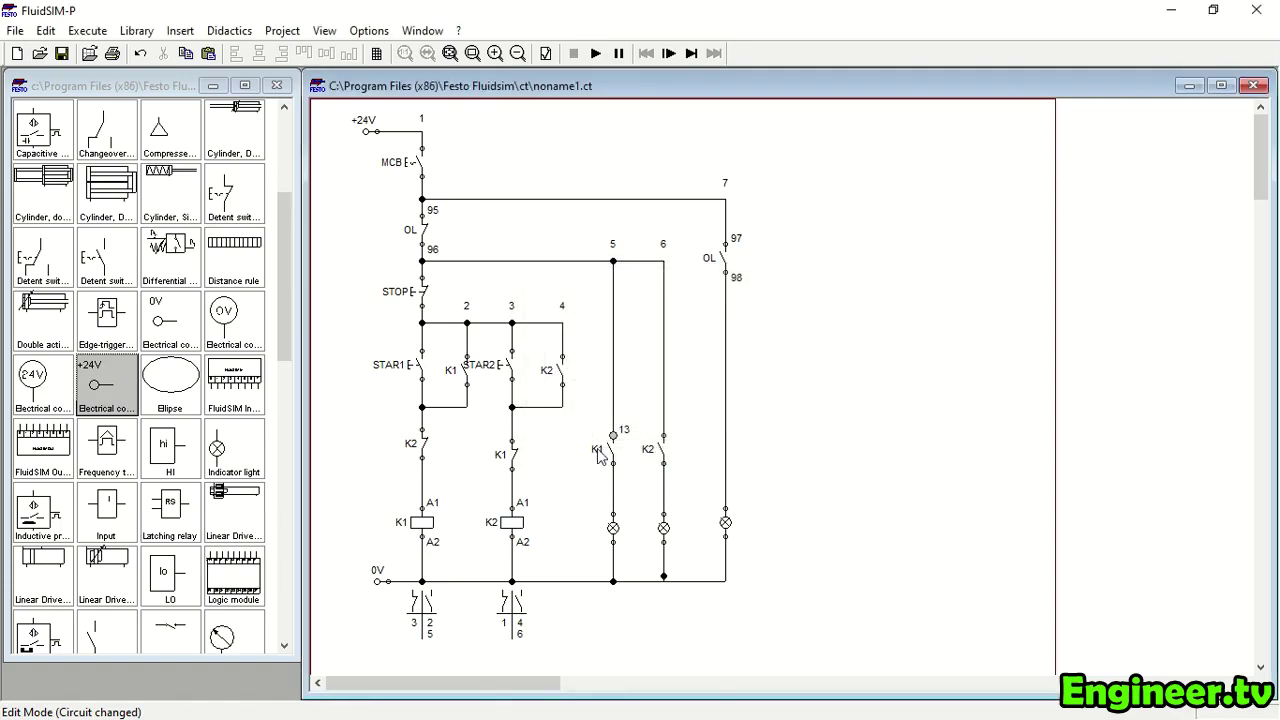
double_click(613, 462)
text(14)
click(572, 435)
Designate the upper and lower terminals of the K2 break switch above relay coil K1 as 21 and 22
double_click(422, 430)
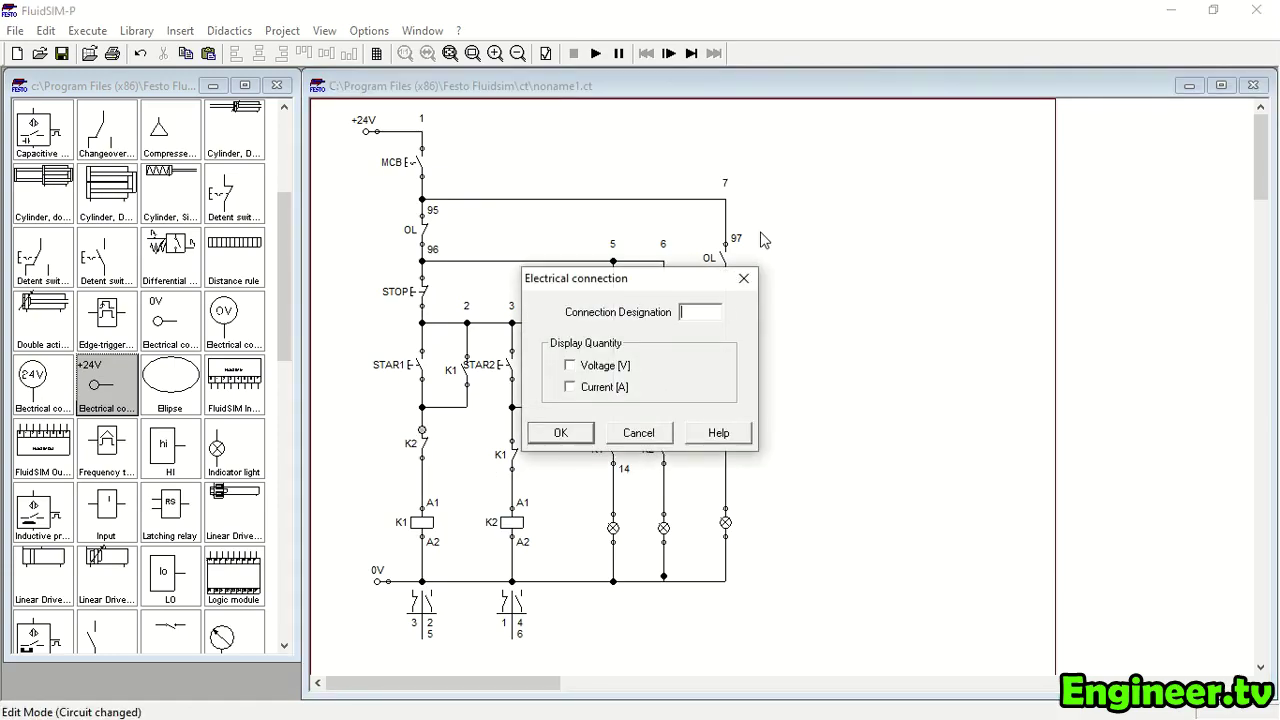
text(21)
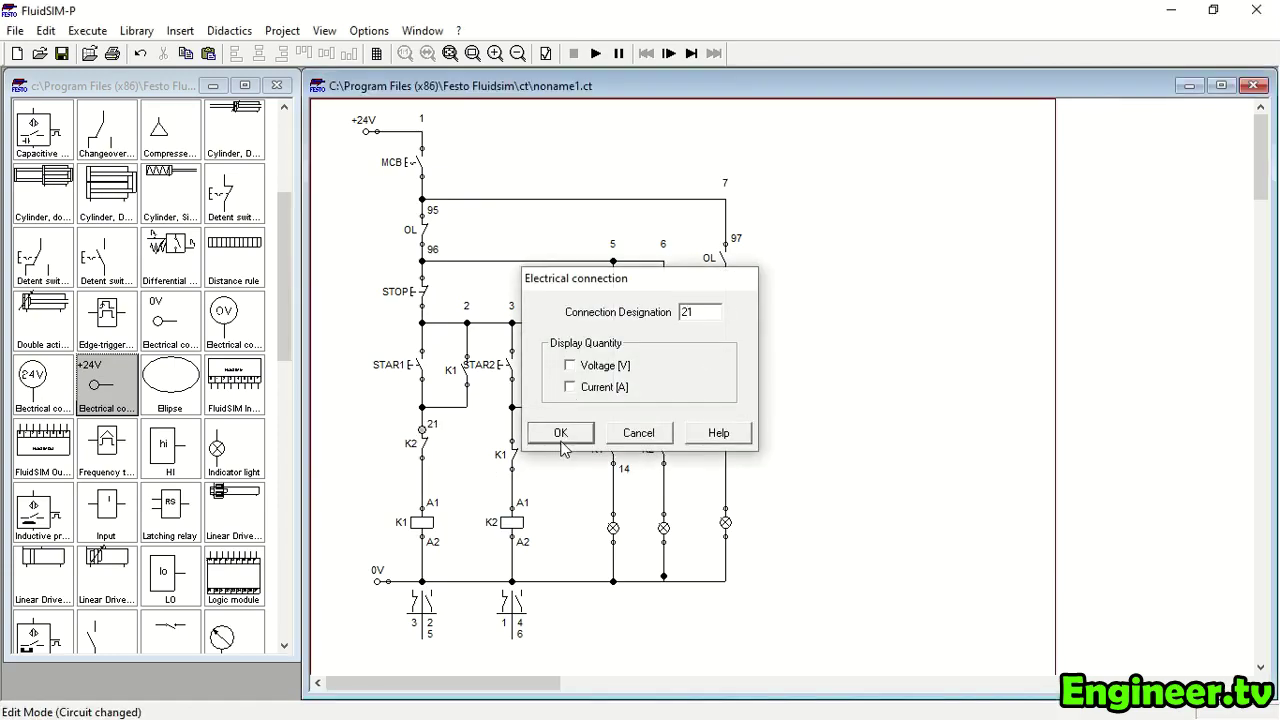
click(561, 432)
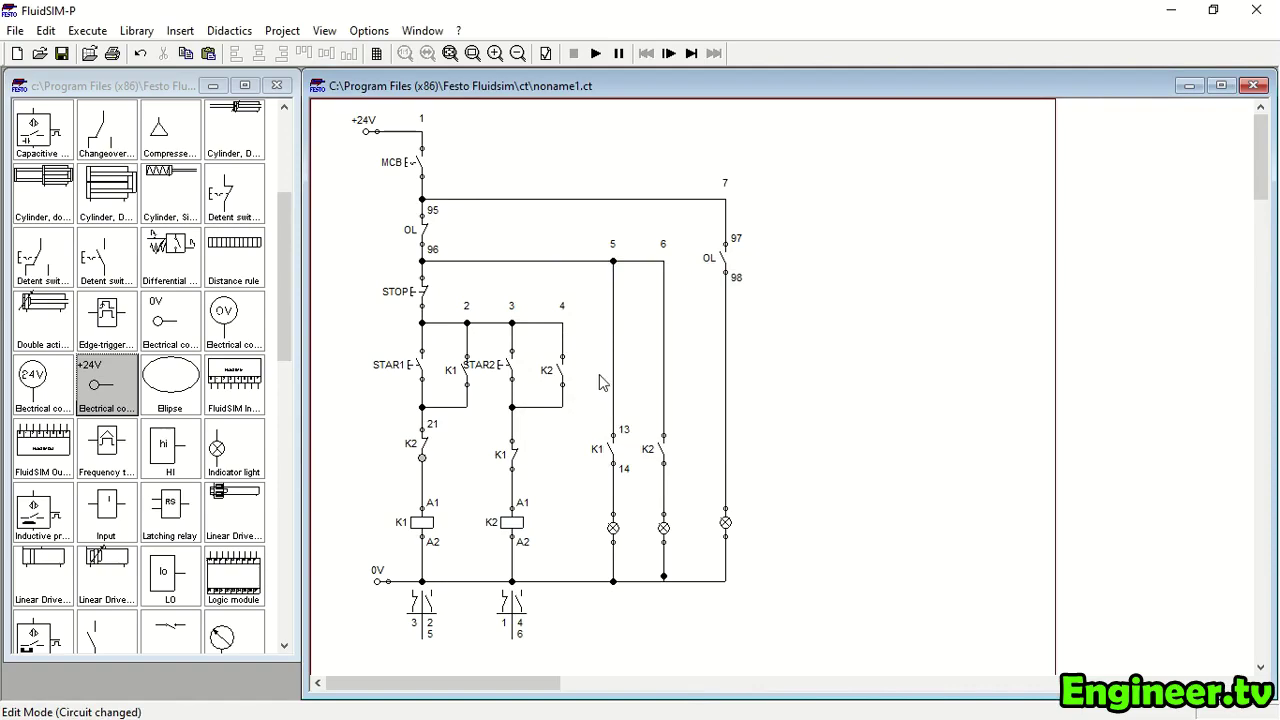
double_click(422, 458)
text(22)
click(561, 432)
Designate the upper and lower terminals of the K1 break switch above relay coil K2 as 21 and 22
double_click(508, 439)
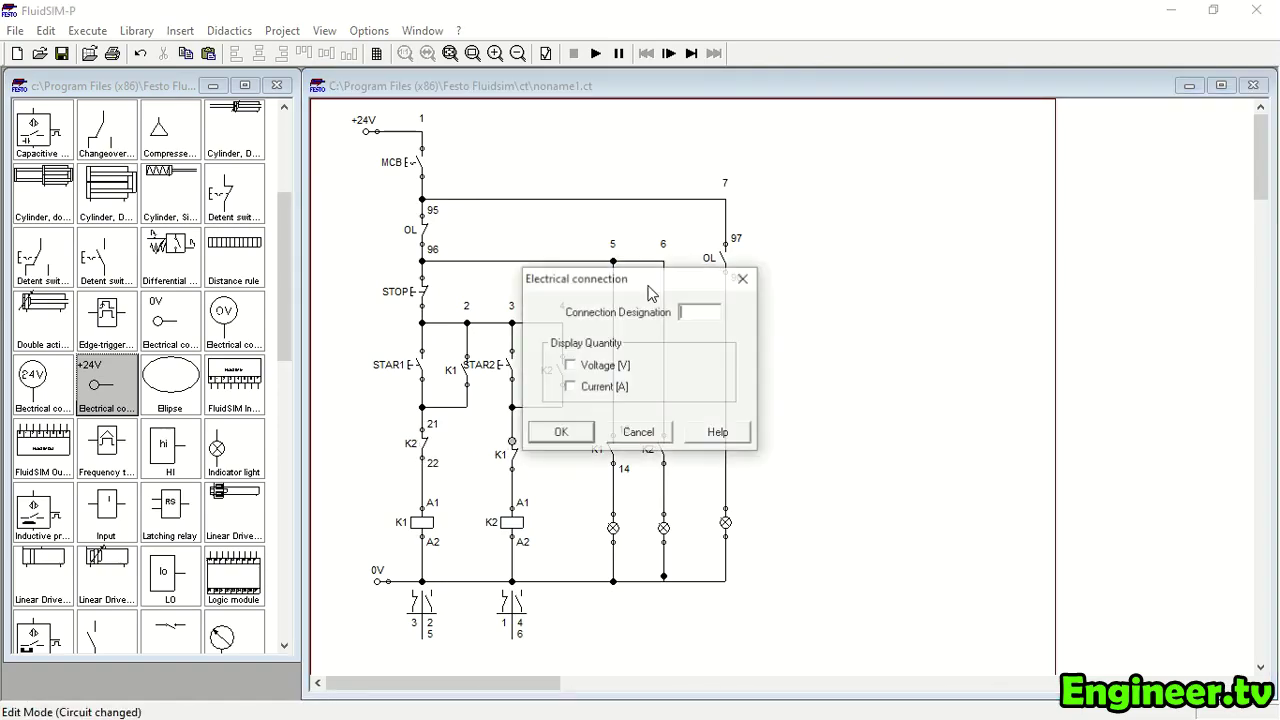
click(560, 432)
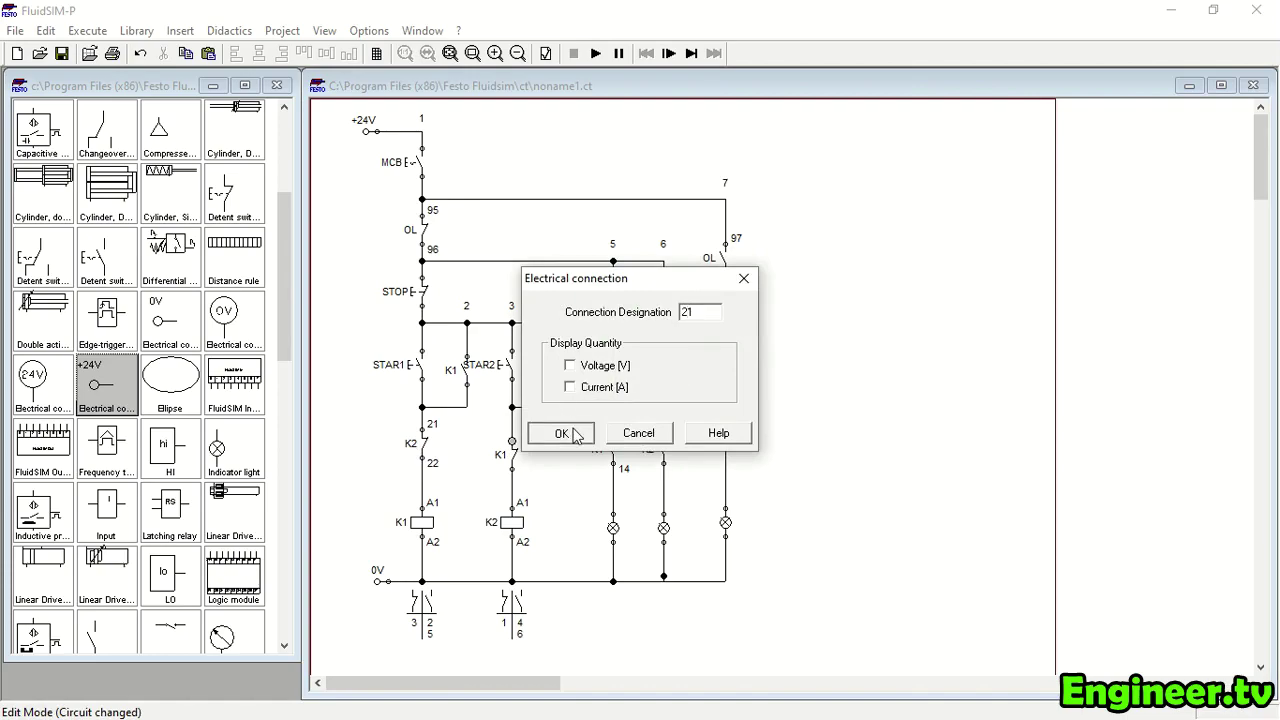
double_click(512, 468)
text(22)
click(561, 432)
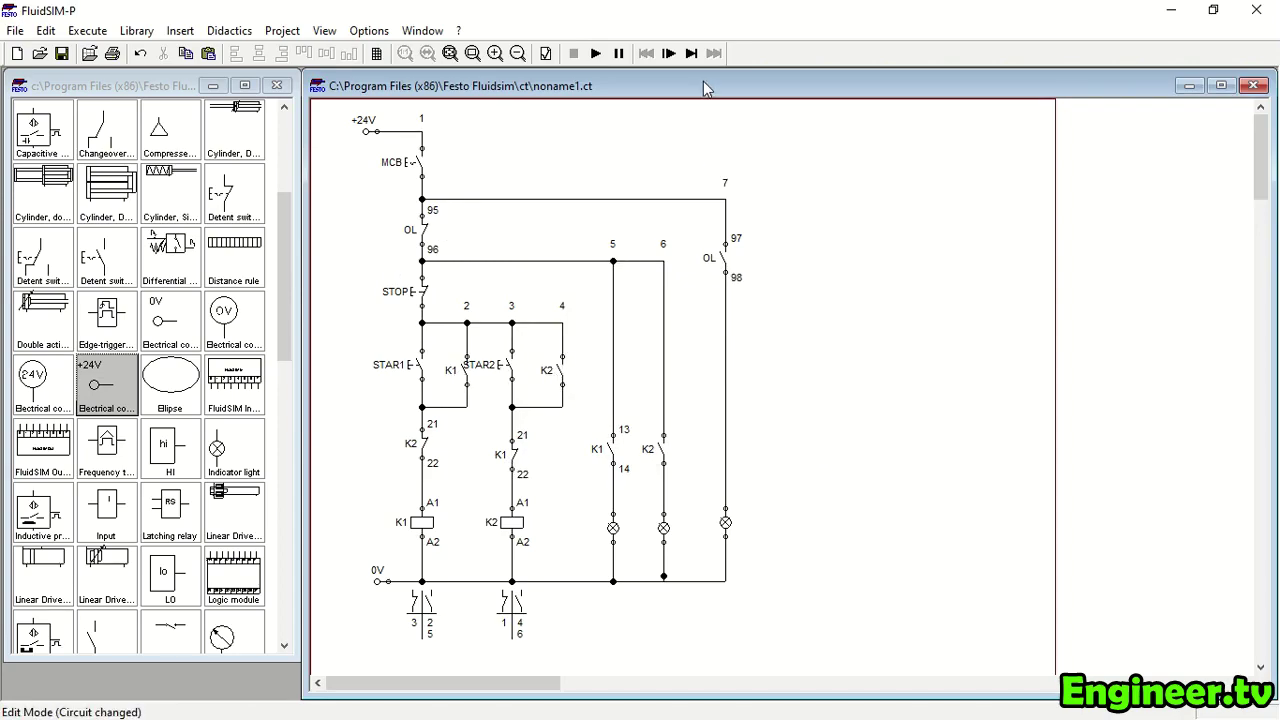
Designate the upper and lower terminals of the K2 make switch above the second indicator light as 13 and 14
double_click(663, 436)
text(13)
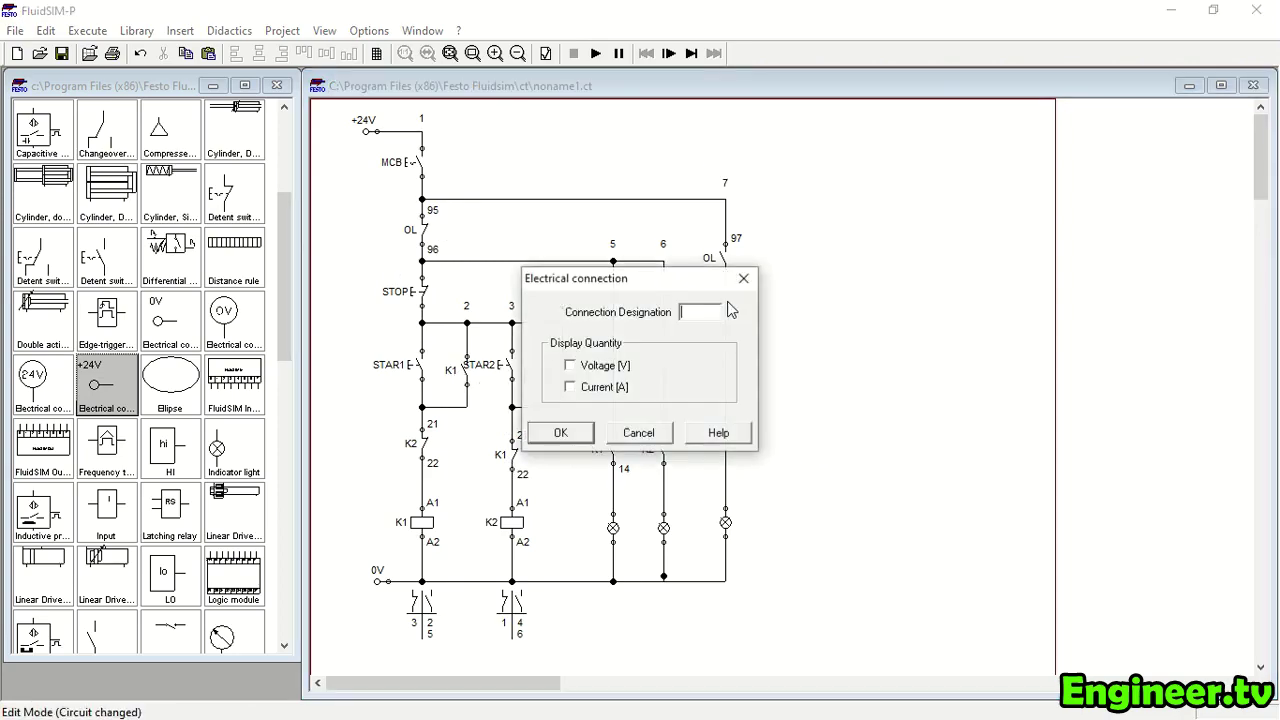
click(561, 432)
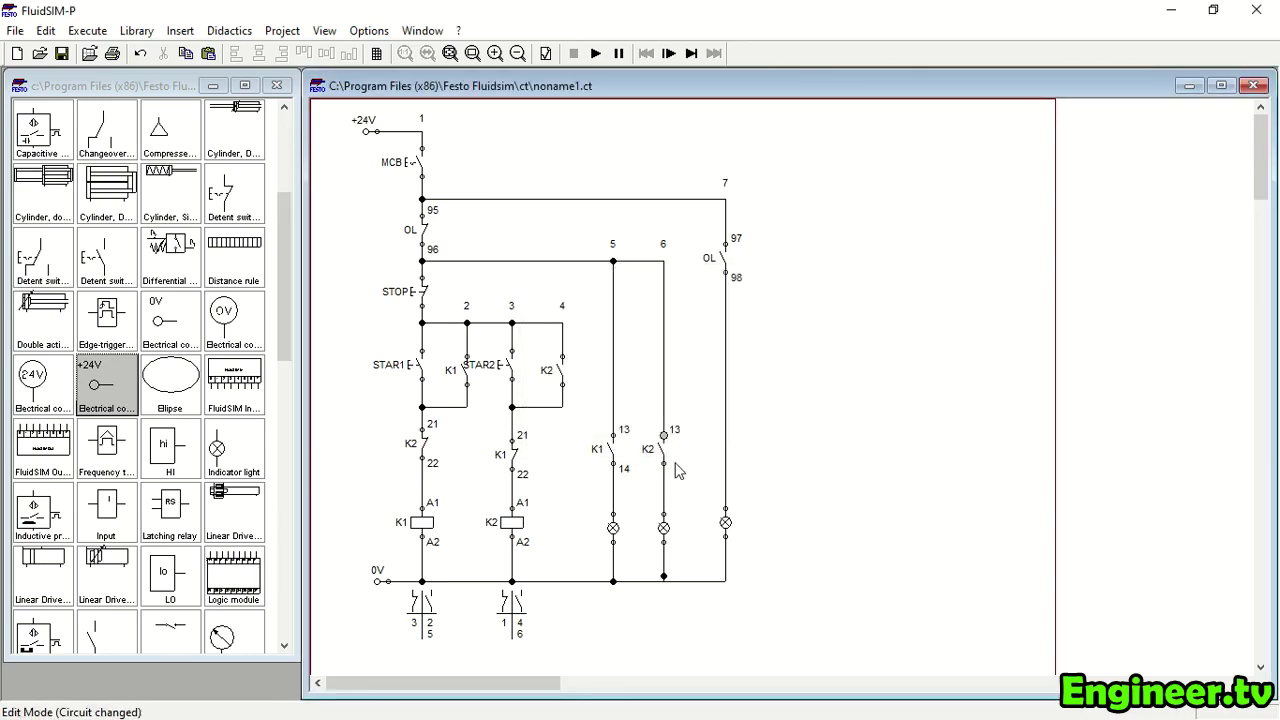
double_click(663, 463)
text(14)
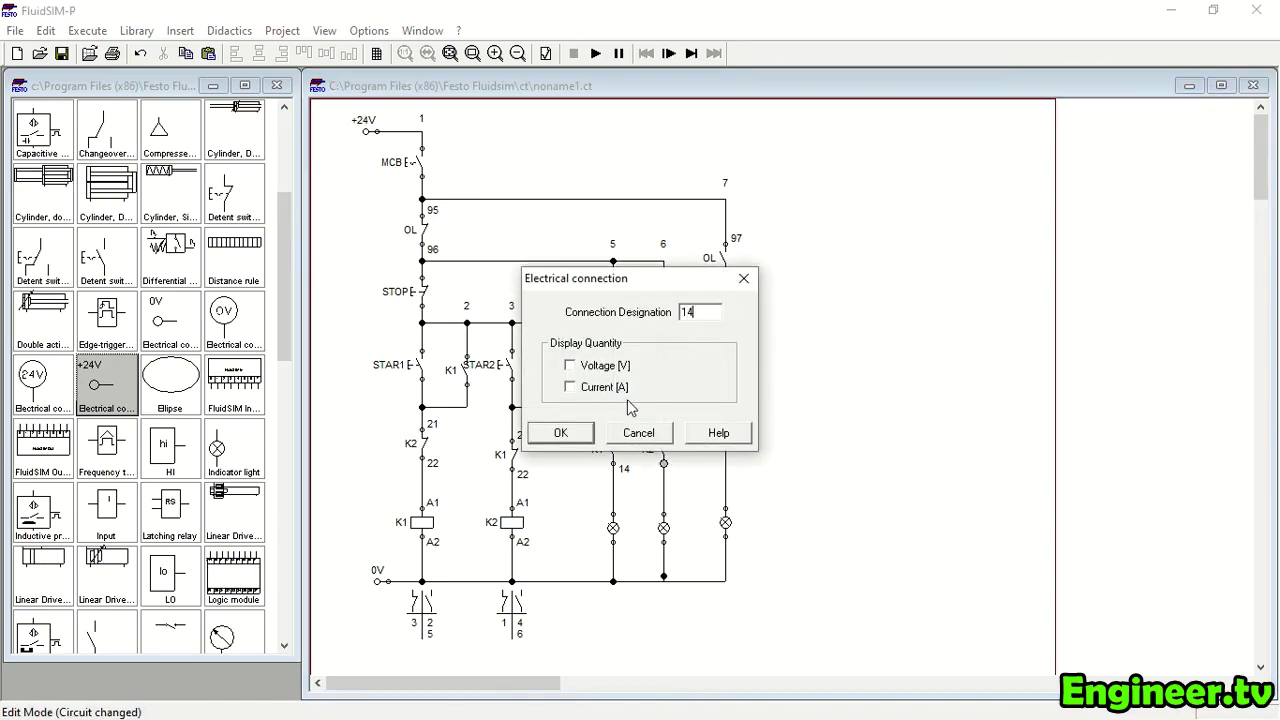
click(567, 434)
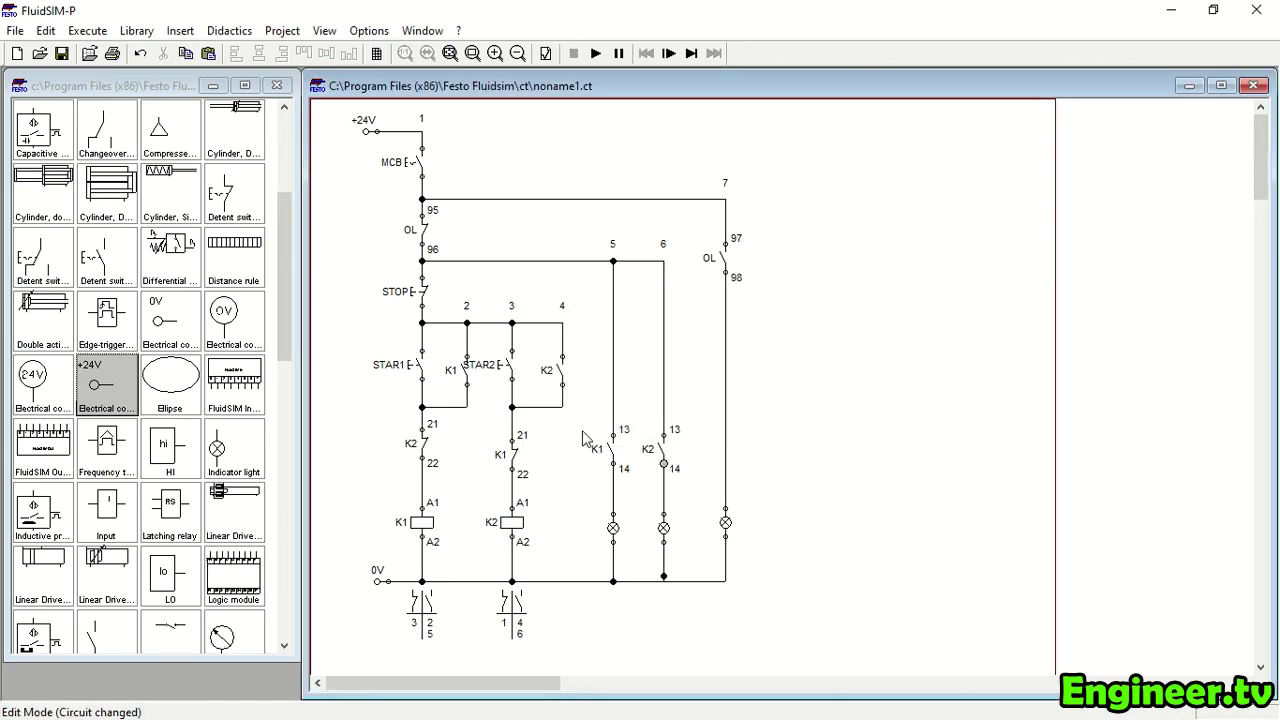
Designate the upper and lower terminals of the K1 make switch parallel to STAR1 as 23 and 24
double_click(468, 358)
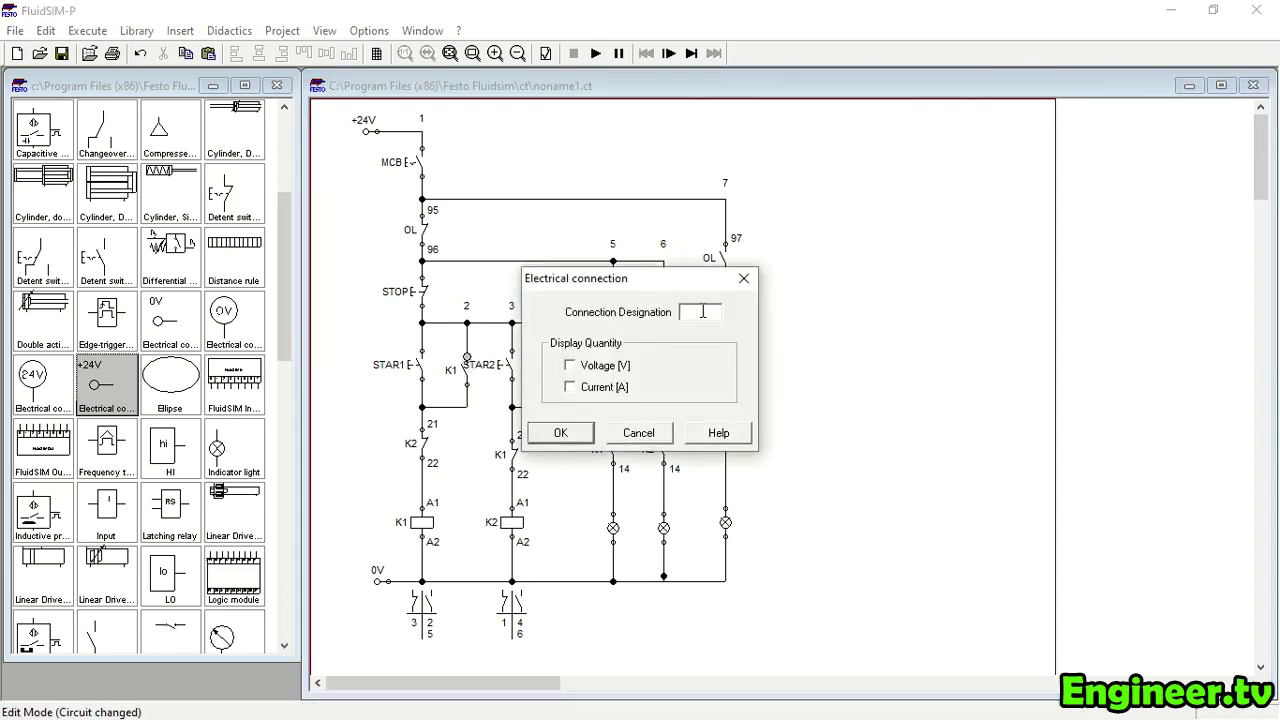
text(23)
click(560, 432)
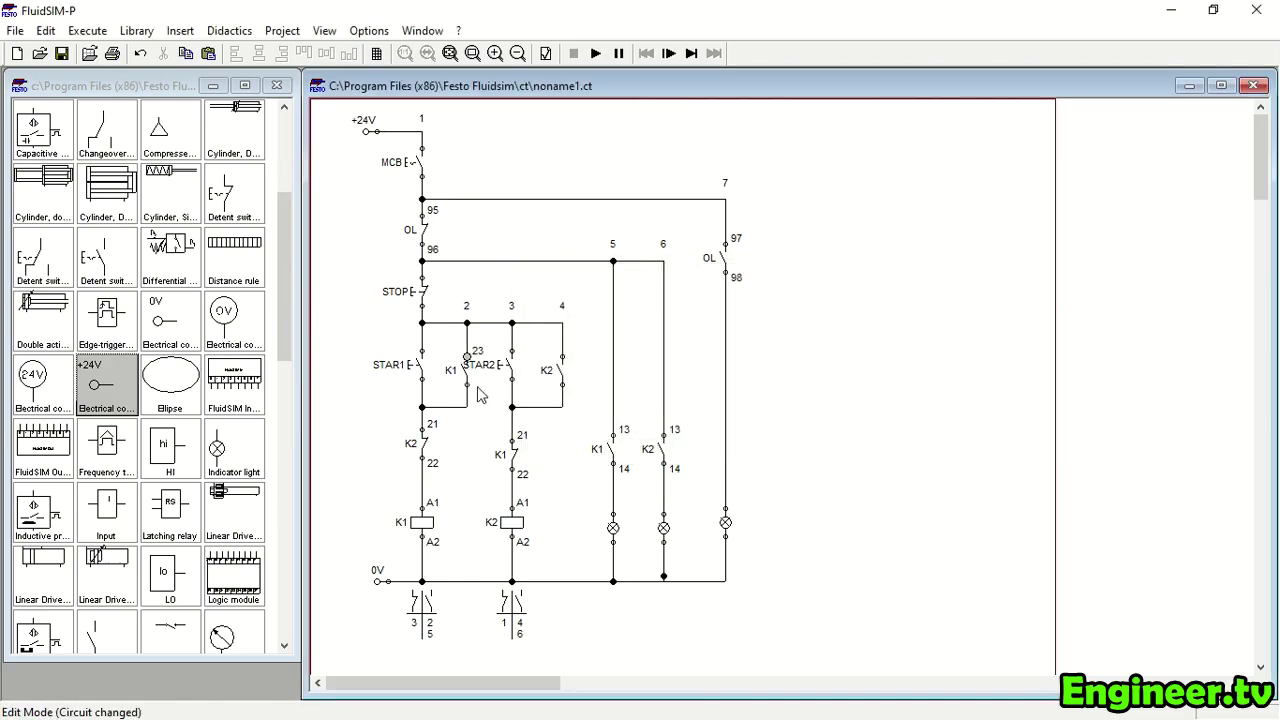
double_click(467, 385)
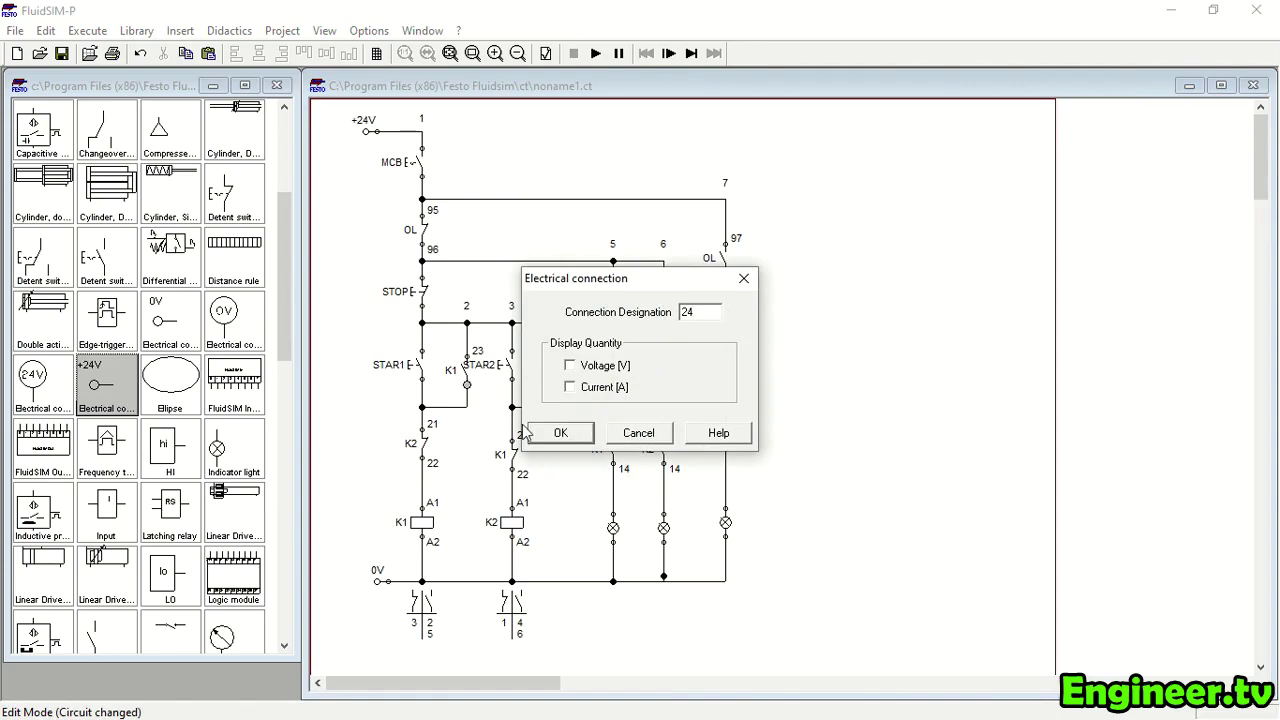
click(558, 433)
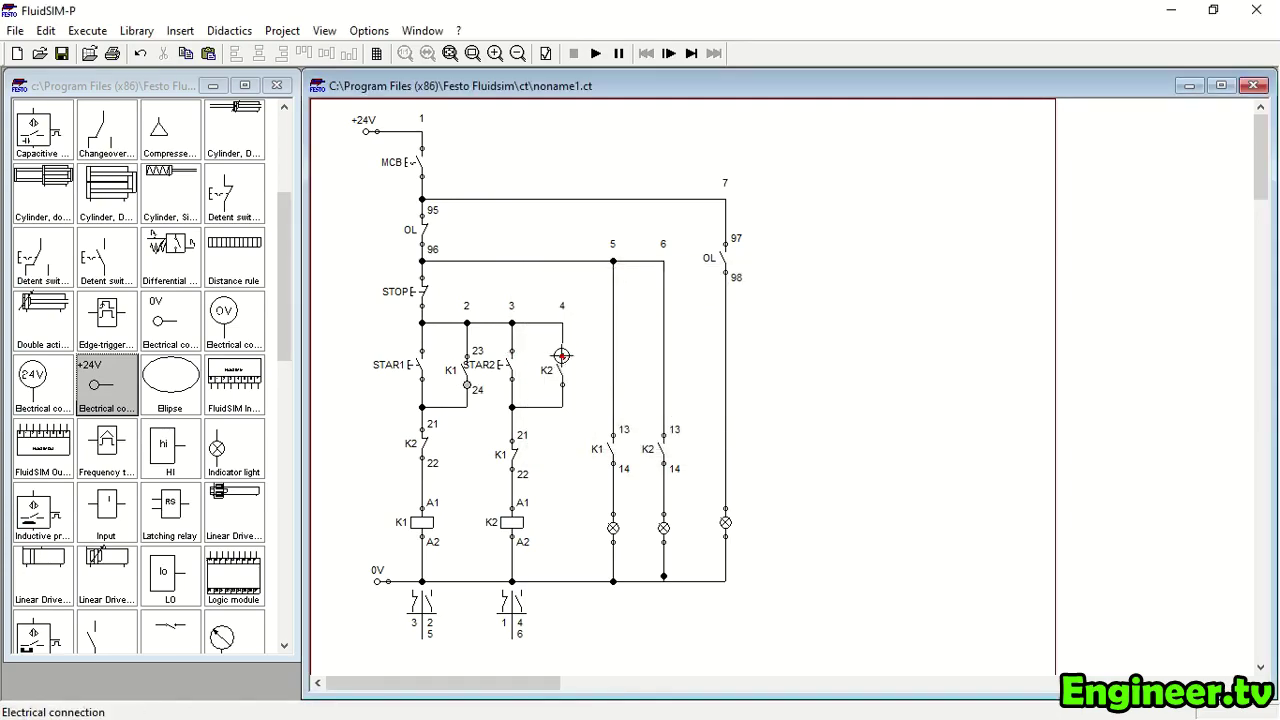
Designate the upper and lower terminals of the K2 make switch parallel to STAR2 as 11 and 12
double_click(563, 358)
text(11)
click(572, 433)
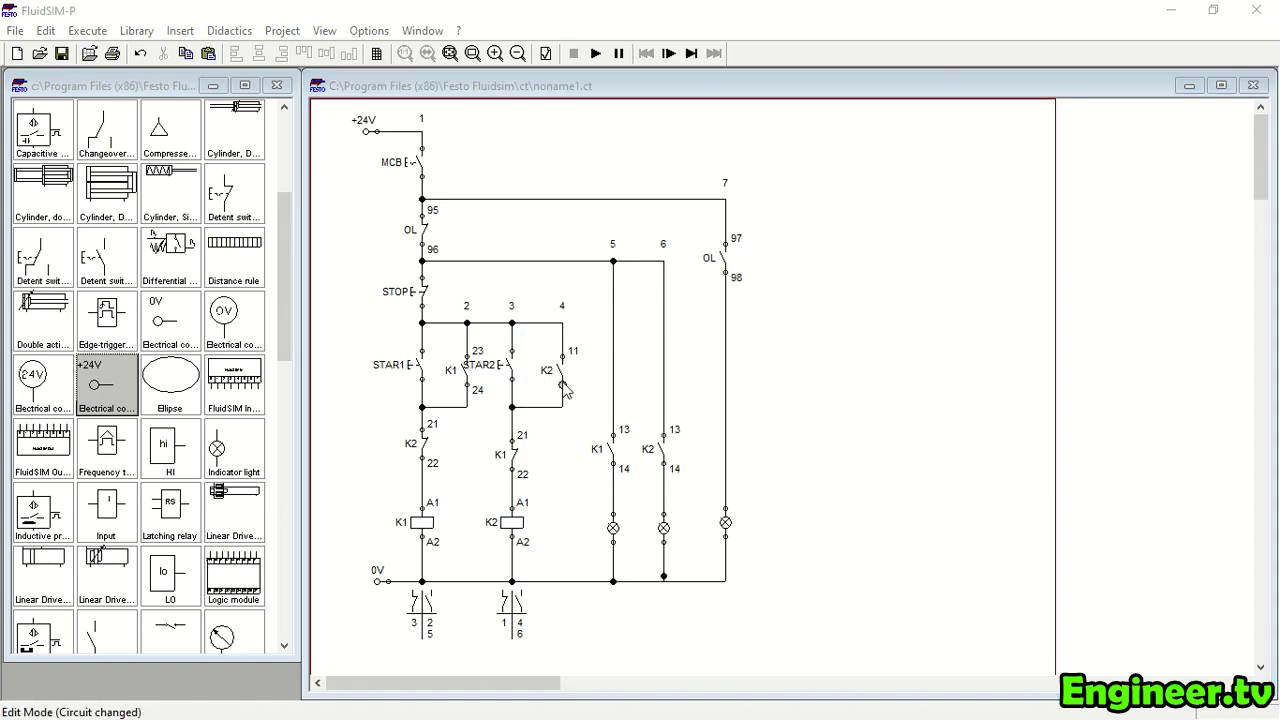
double_click(562, 386)
text(12)
click(565, 432)
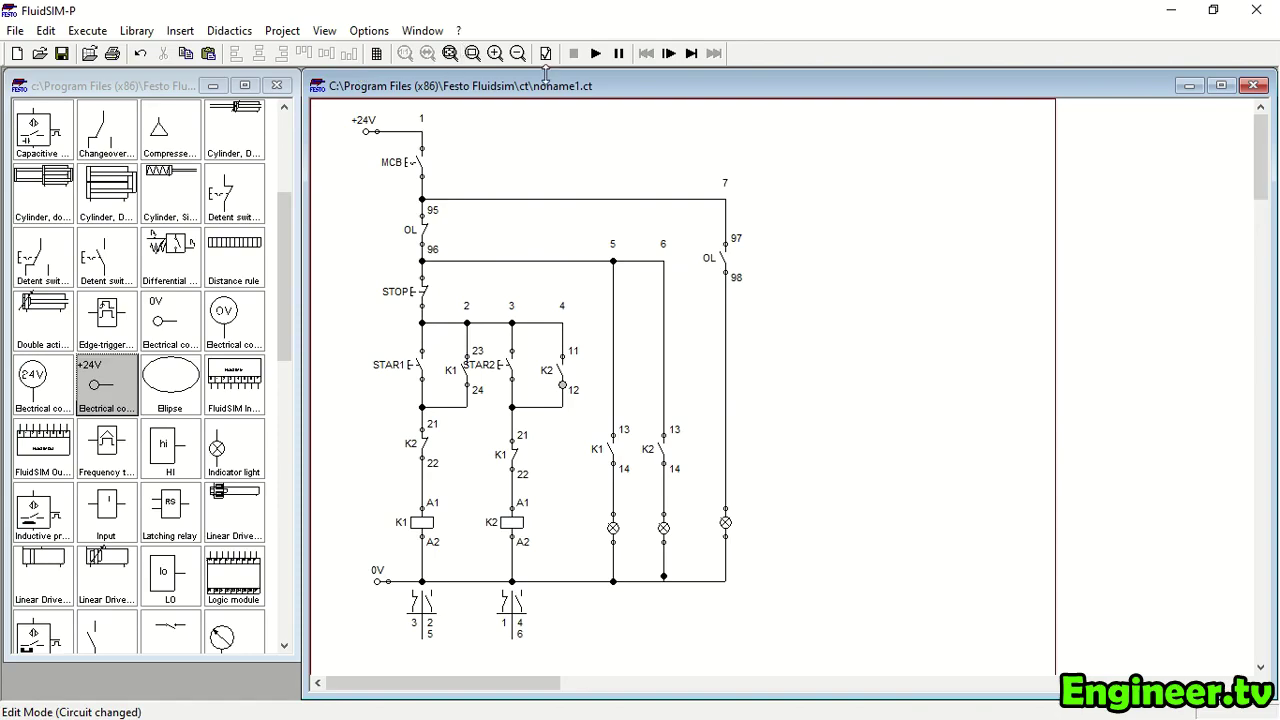
Start the circuit simulation despite the superimposed-lines warning and switch on MCB
click(595, 55)
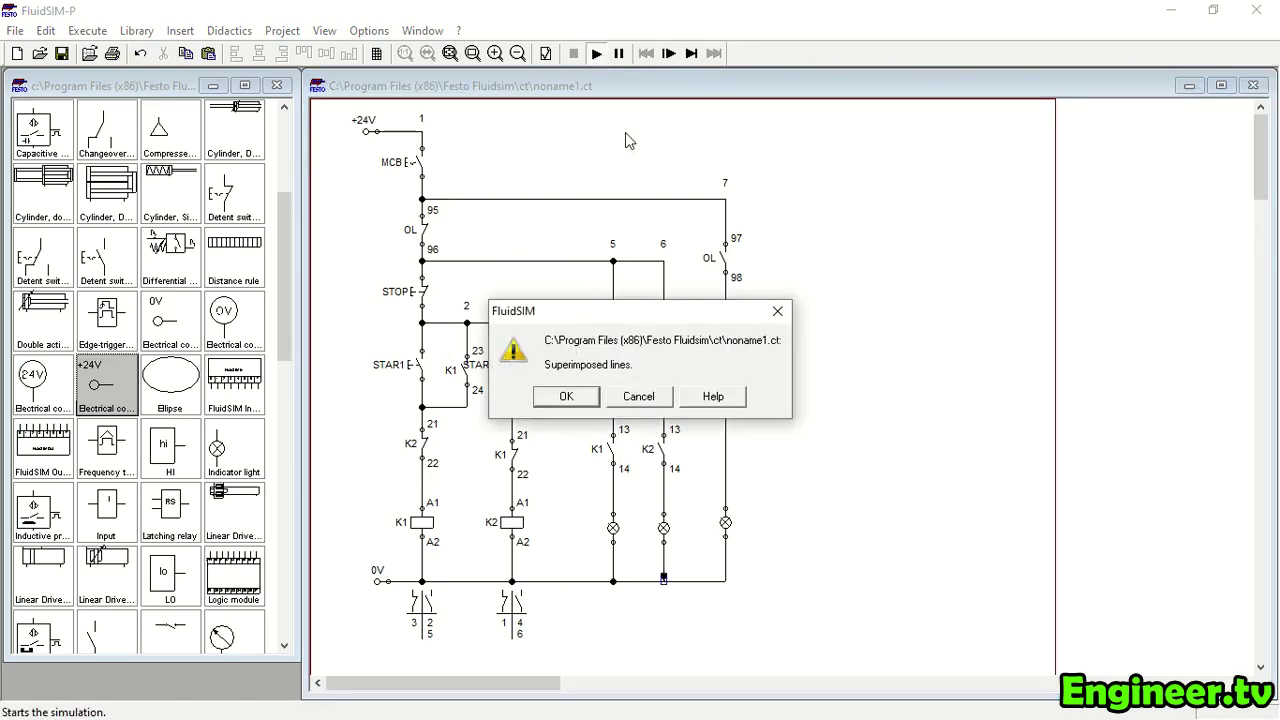
click(585, 398)
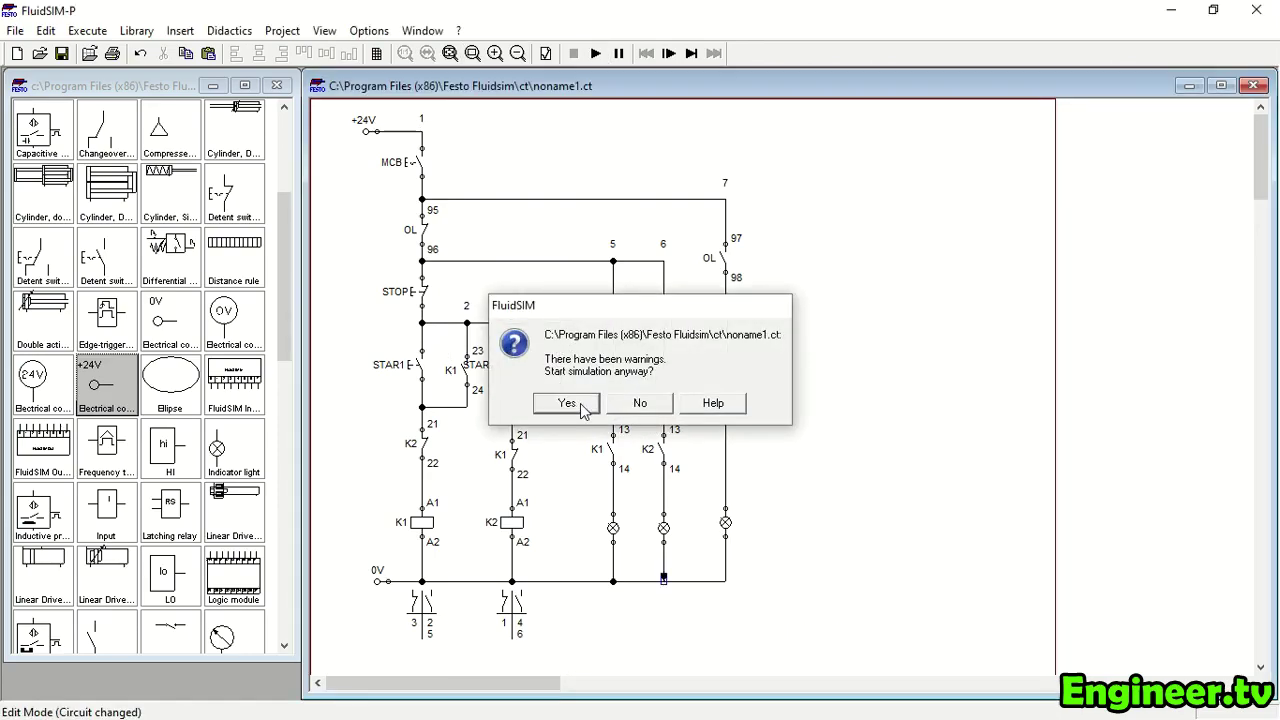
click(574, 398)
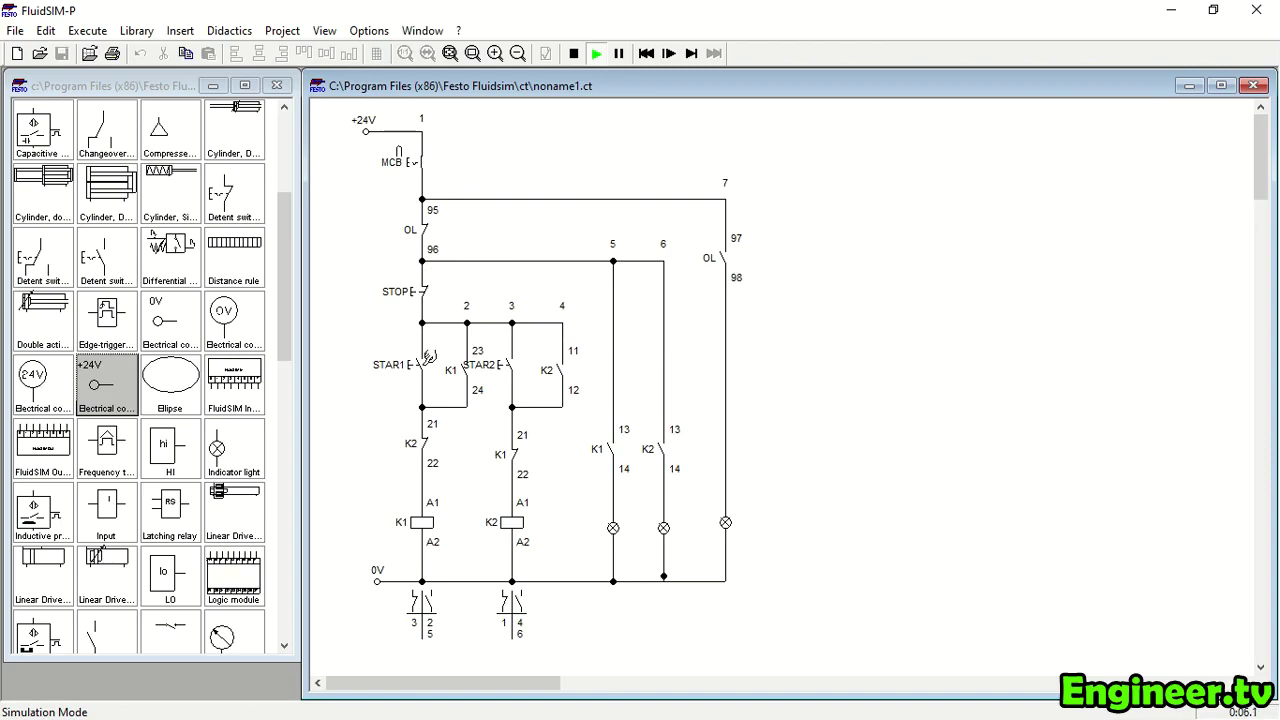
Test the interlocked relays in the simulation by actuating STAR1, STOP, STAR2, STOP and STAR1 again
click(422, 349)
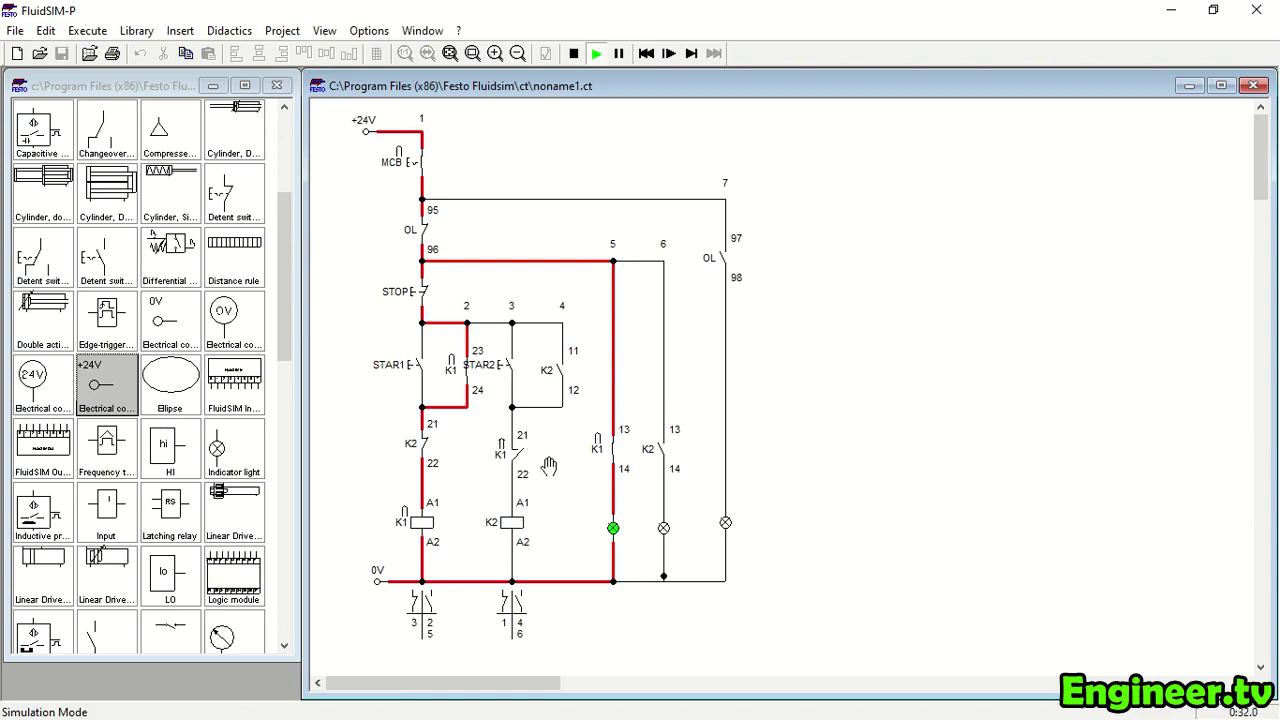
click(430, 291)
click(514, 353)
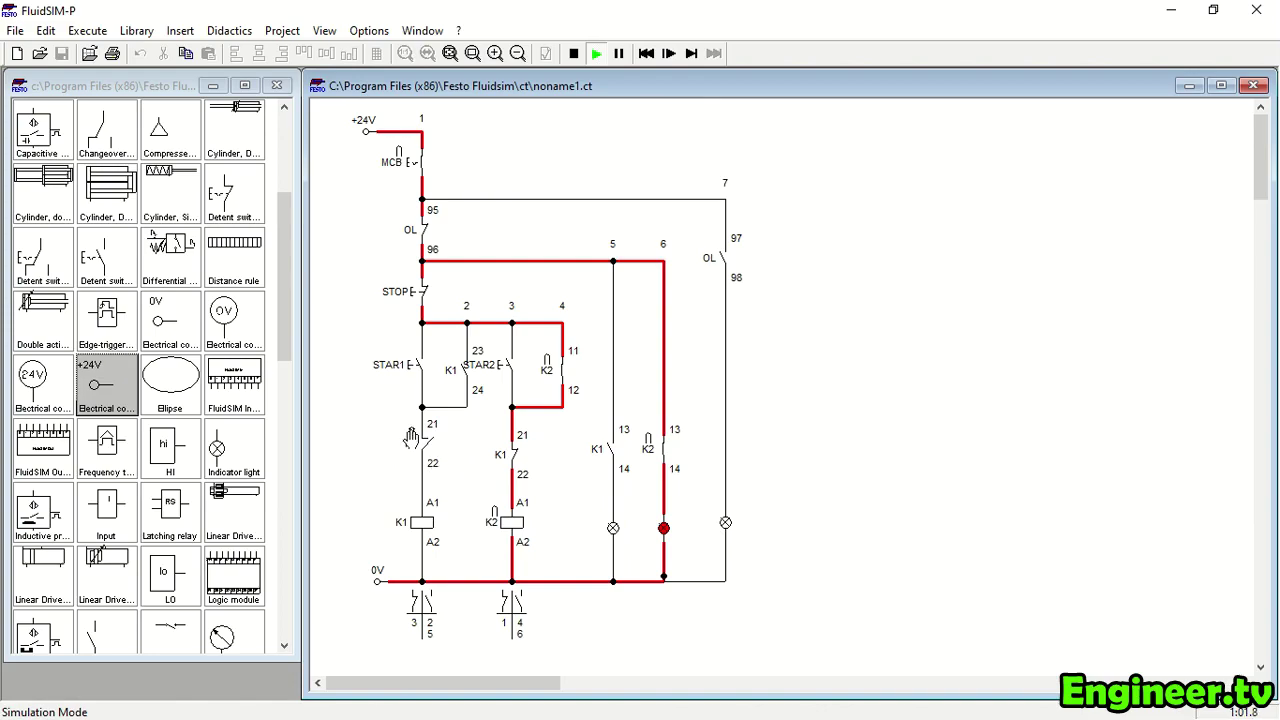
click(430, 278)
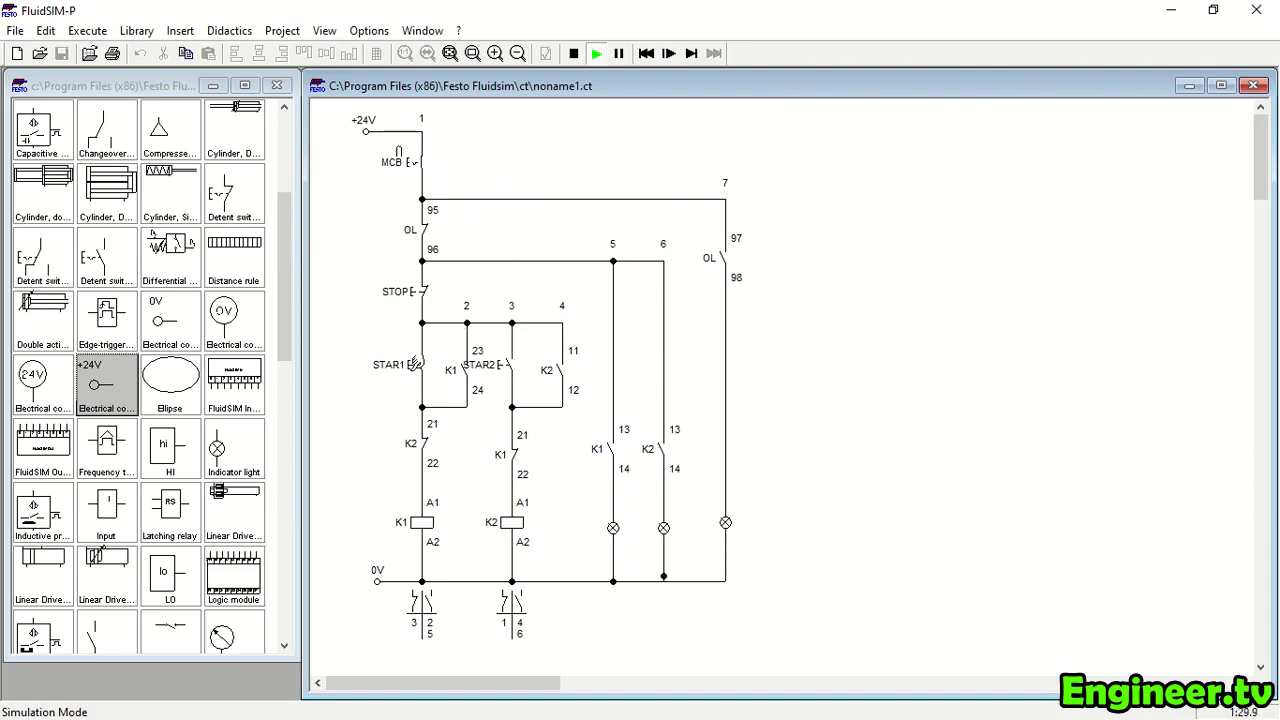
click(424, 360)
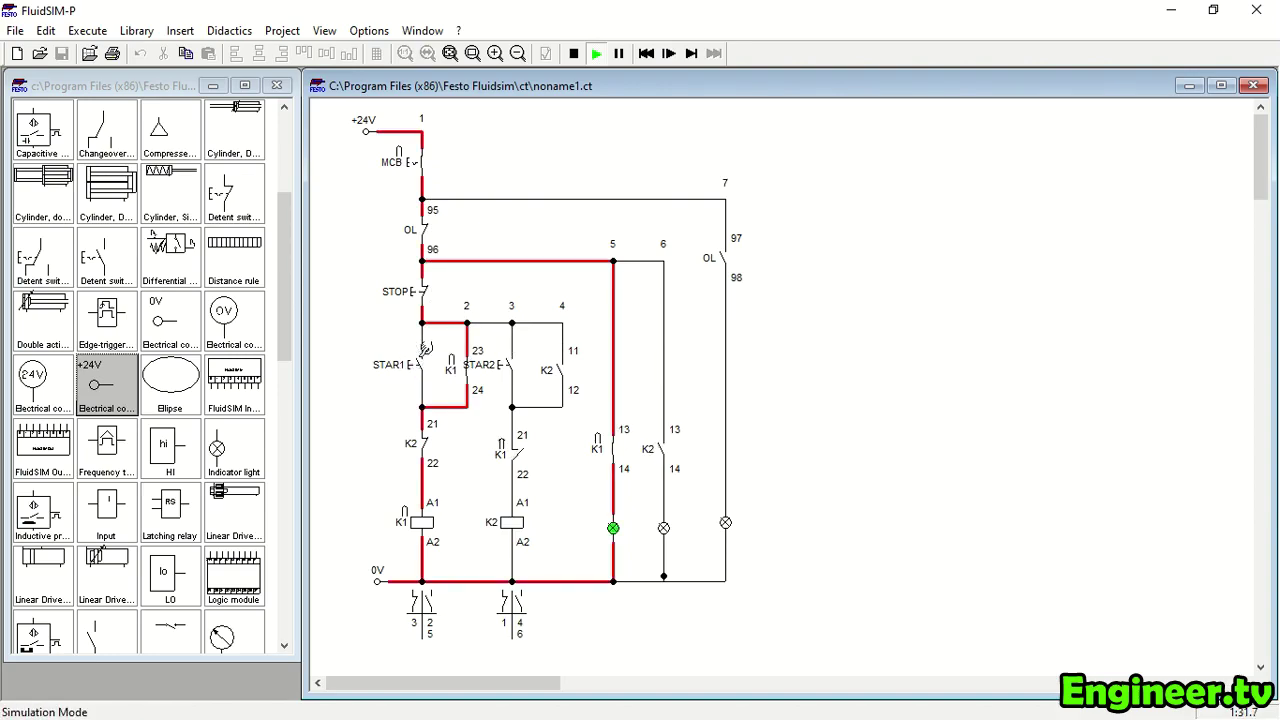